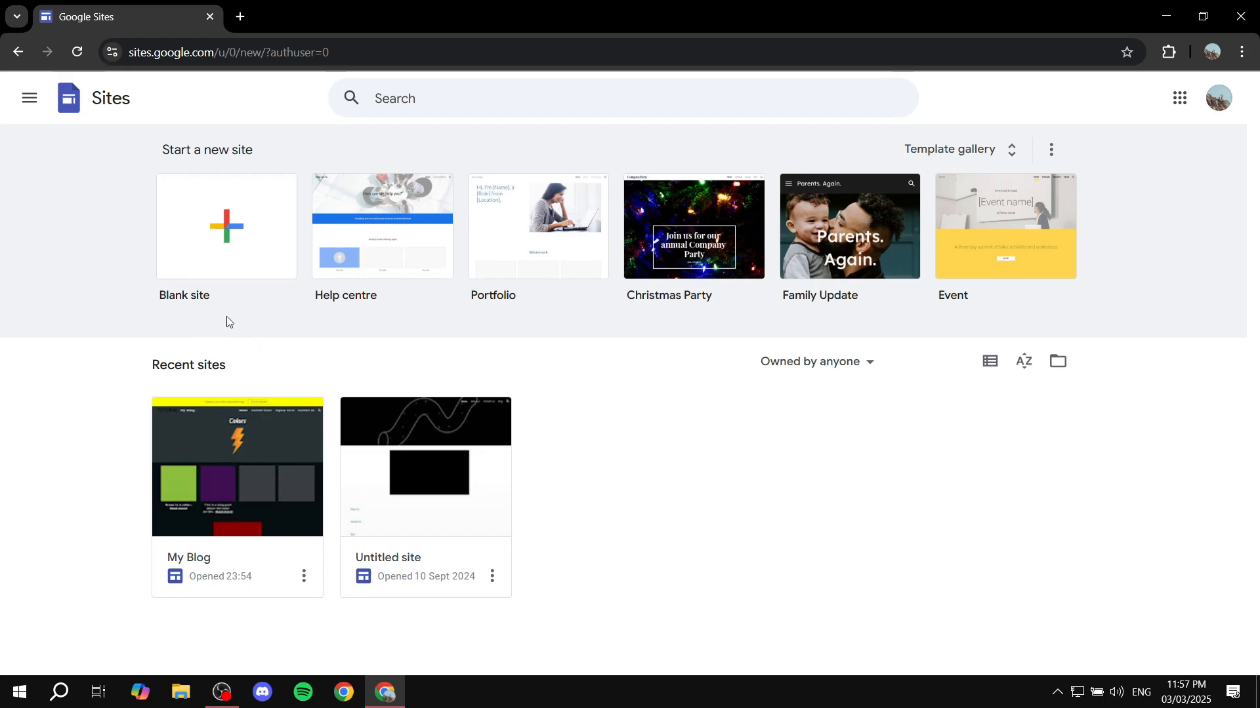
Step: Open the My Blog site and add a new page named "Contact Form"
click(237, 489)
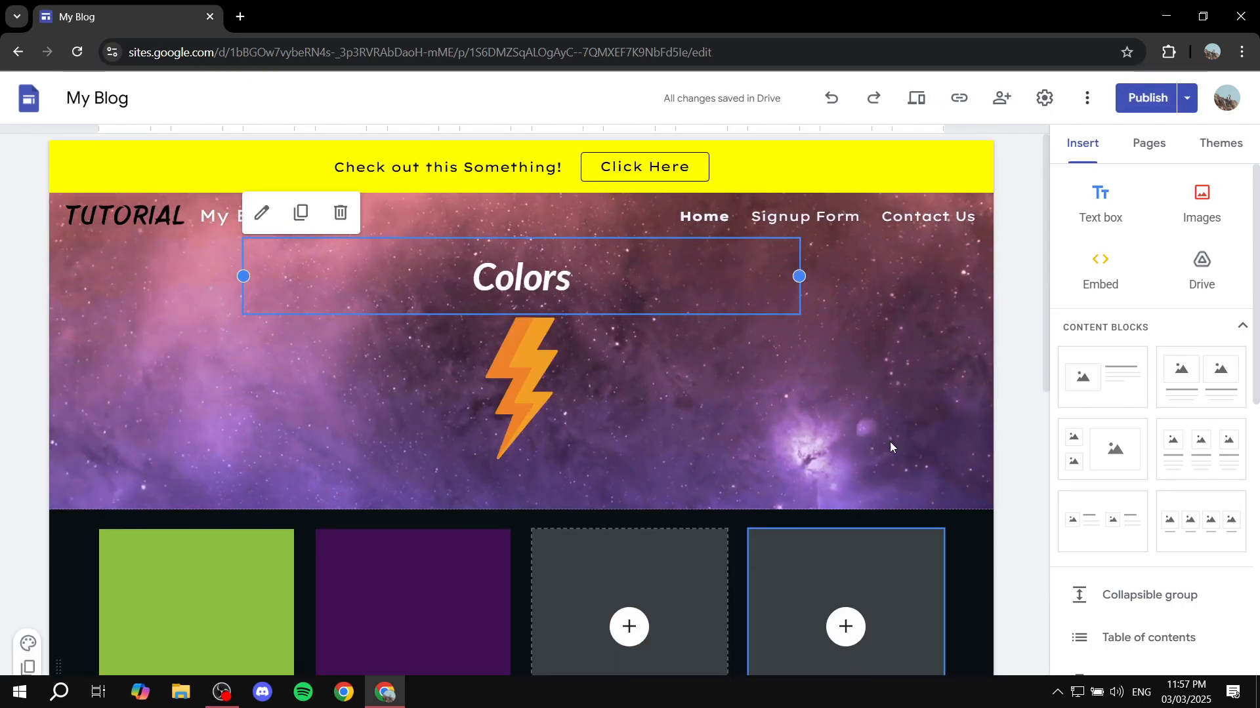
click(1146, 144)
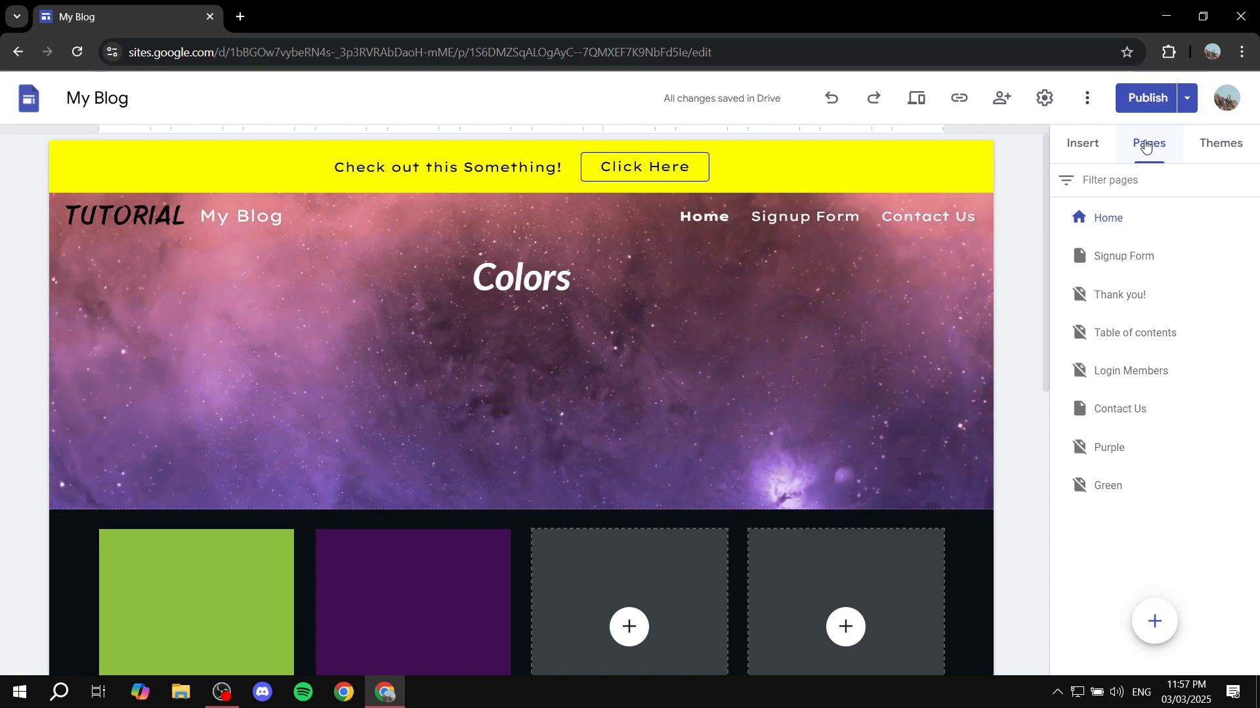
mouse_move(1154, 620)
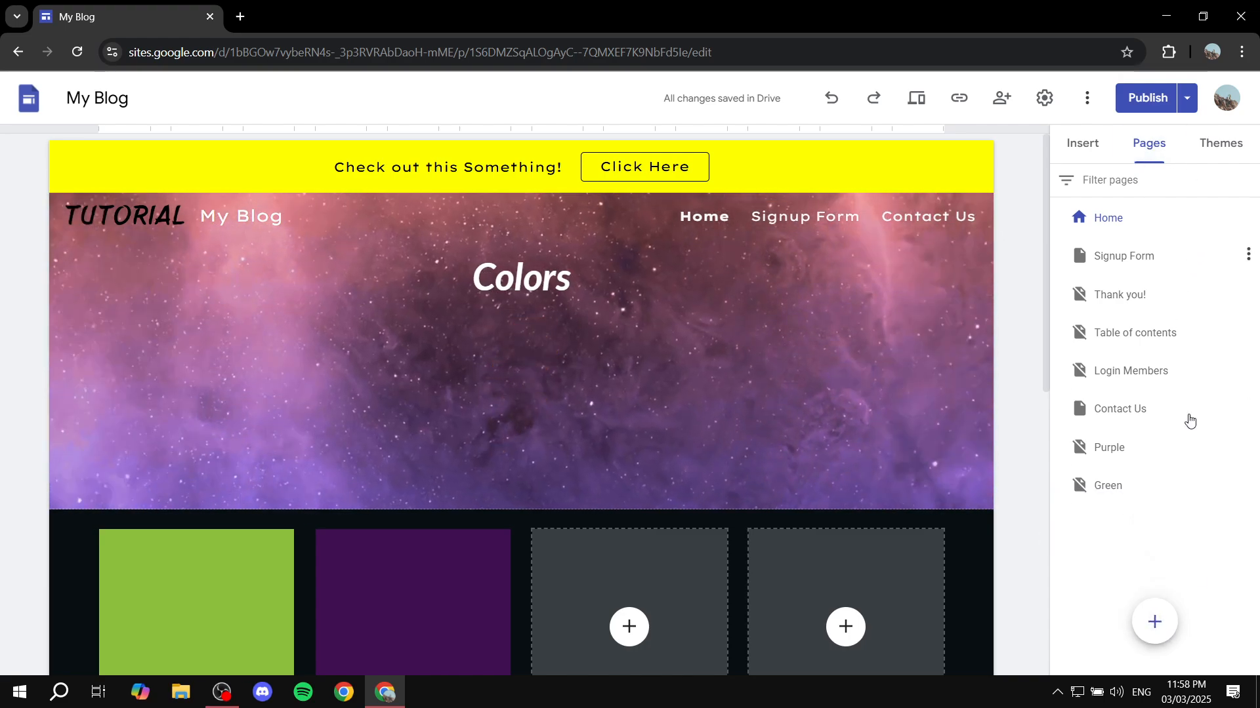
click(1156, 623)
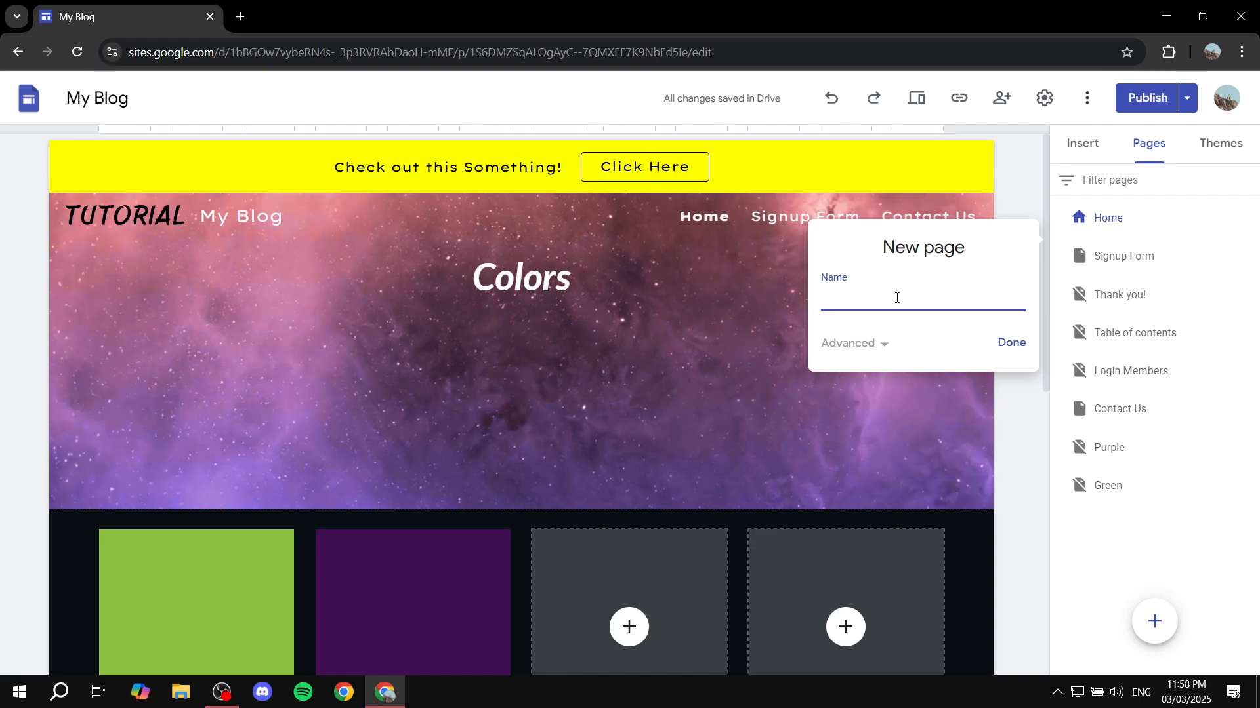
text(dontact Fo)
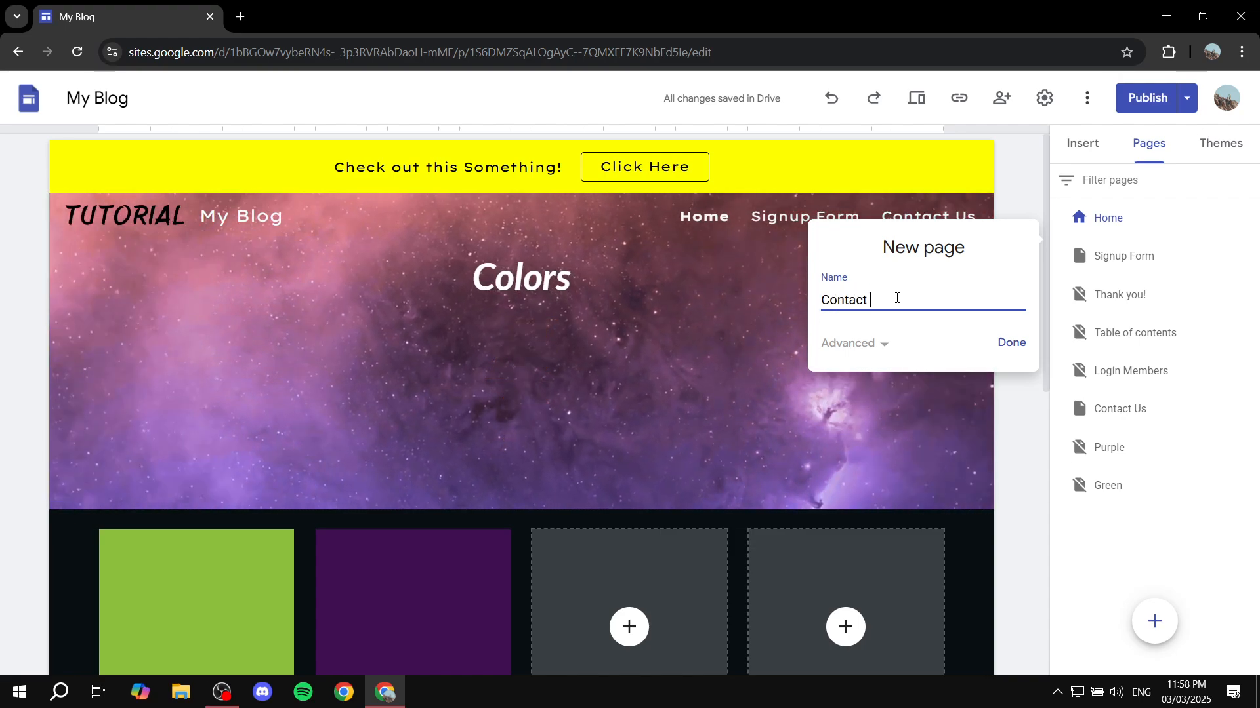
text(rm)
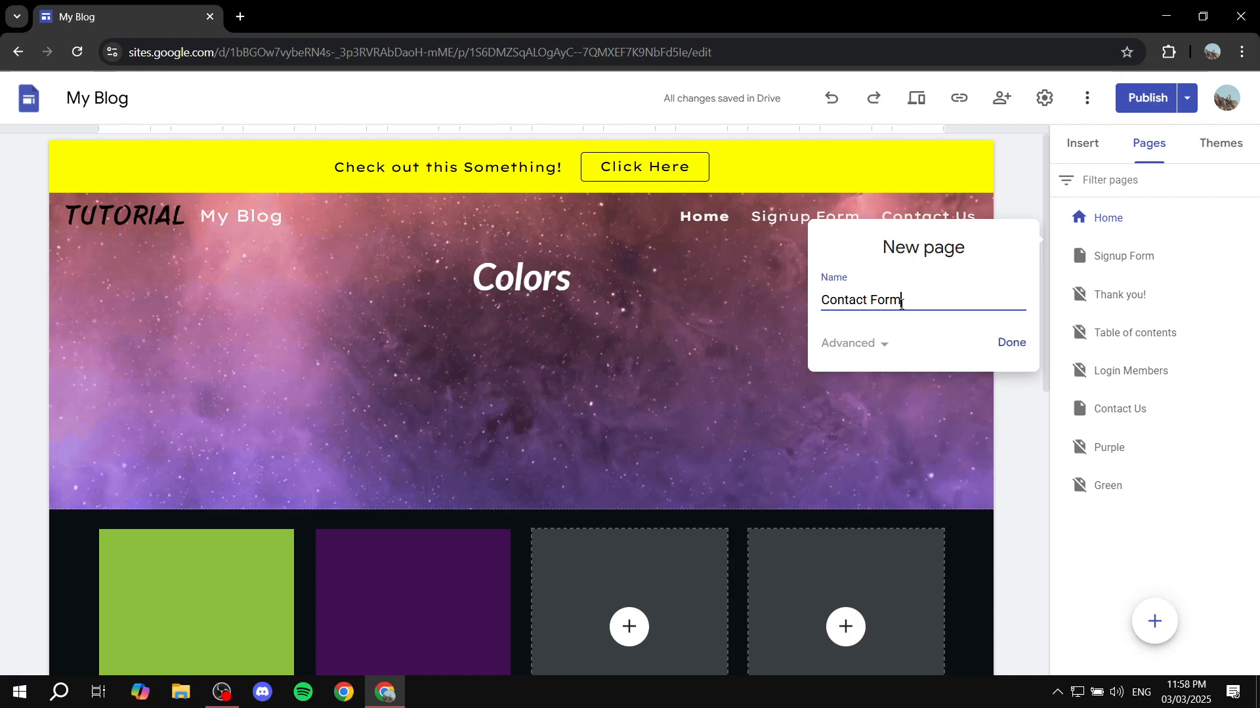
click(1008, 345)
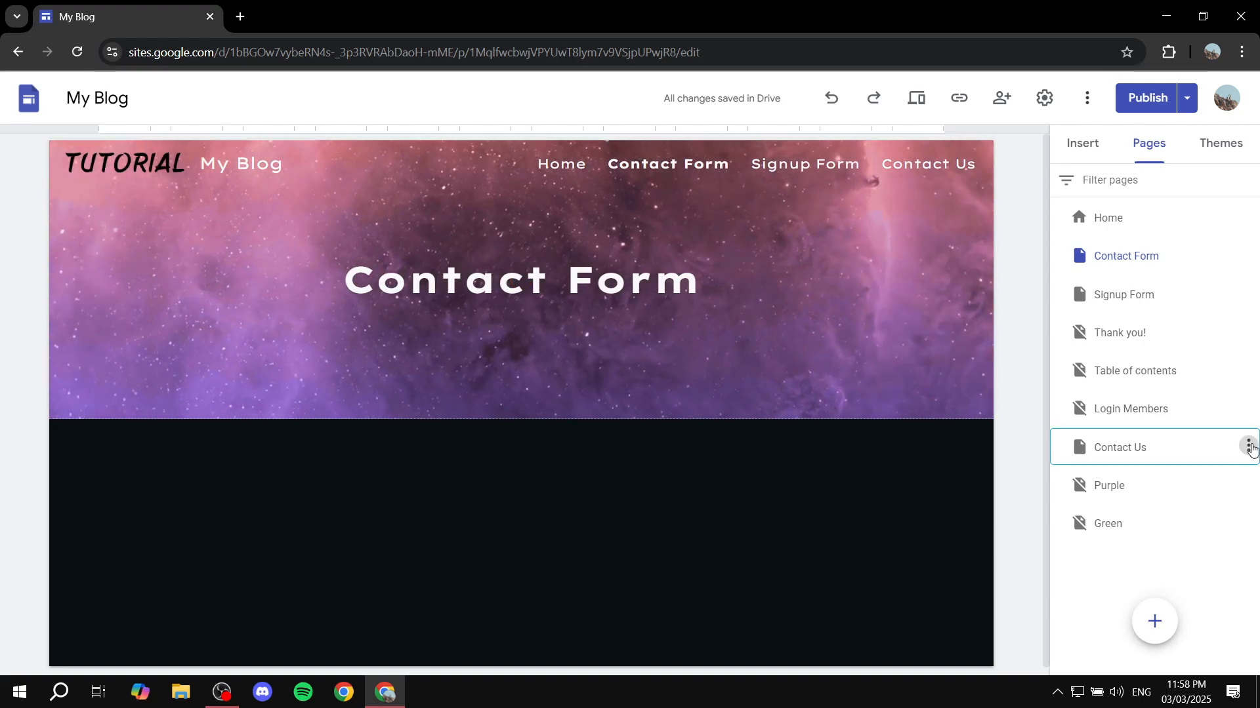
Step: Delete the existing Contact Us page from the site
click(1246, 446)
click(1126, 640)
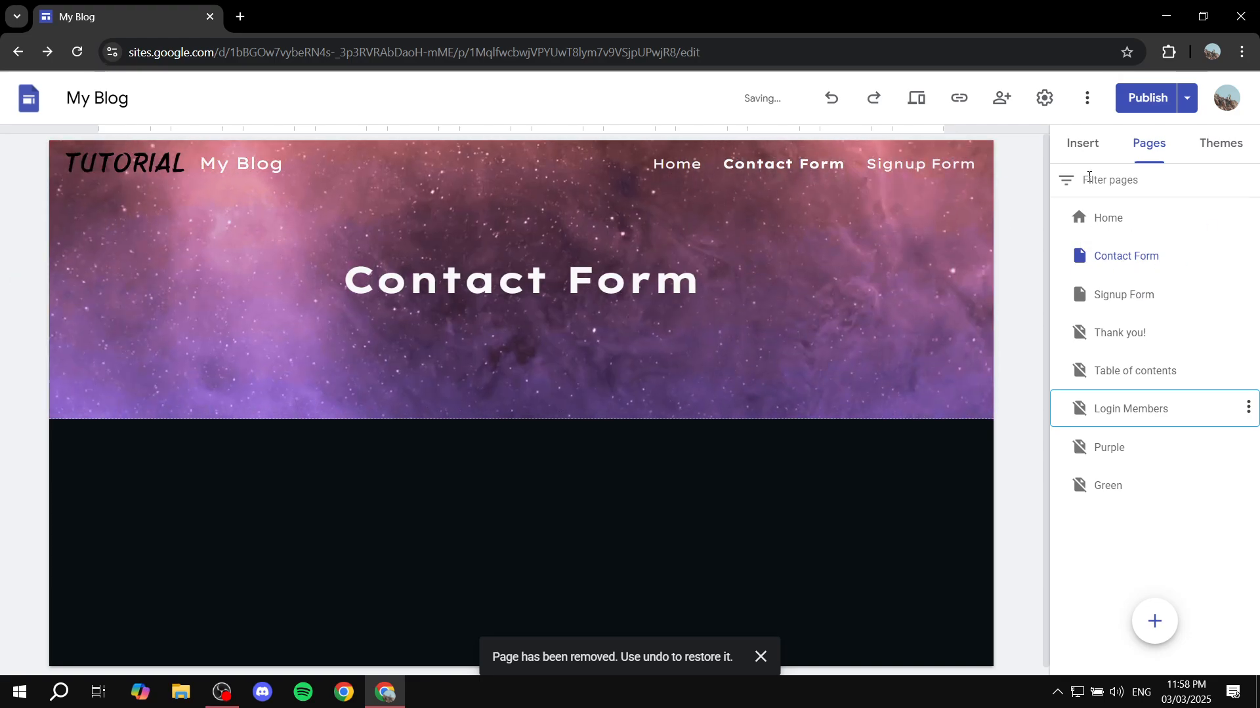
Step: Check which existing Google Forms can be inserted into the Contact Form page, without inserting one
click(1084, 151)
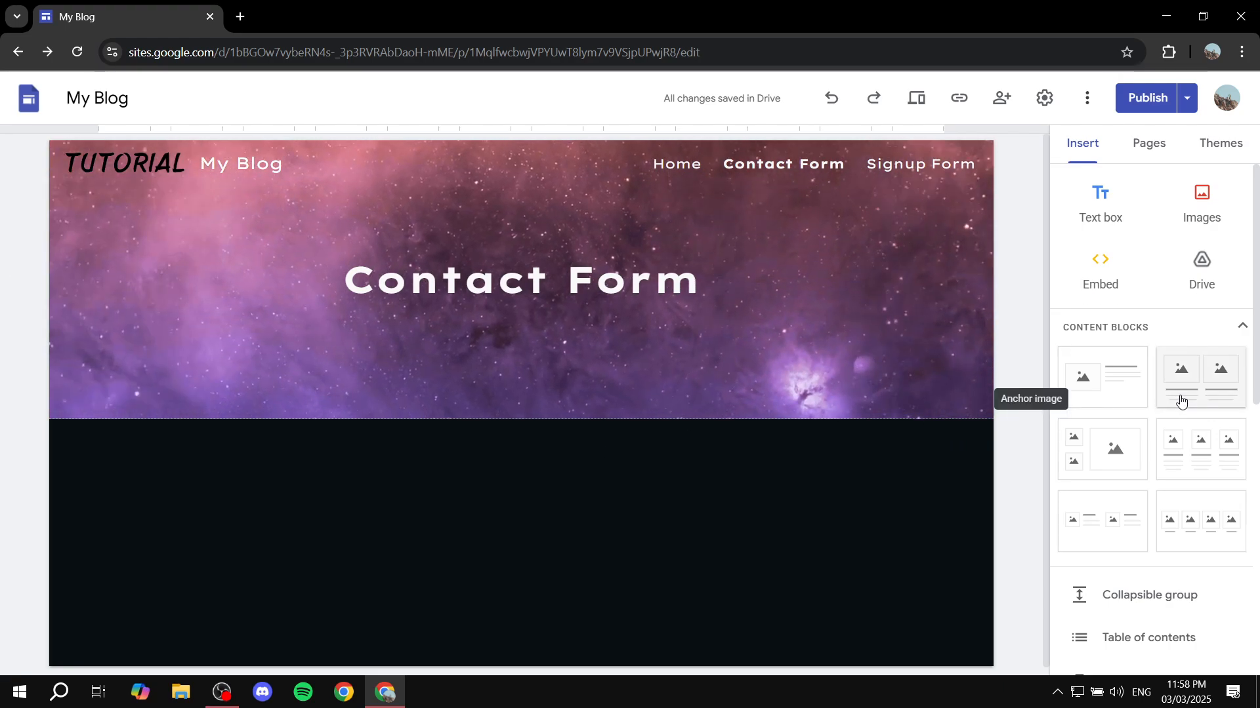
scroll(1176, 410, down, 9)
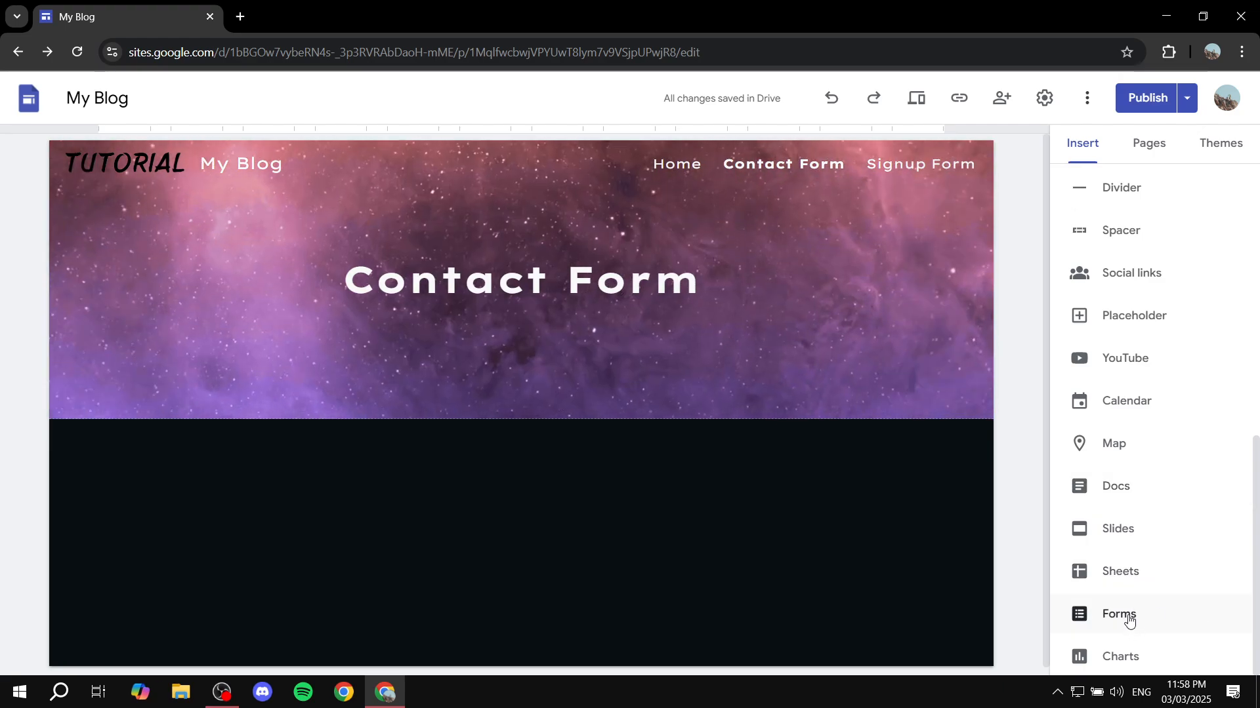
click(1128, 618)
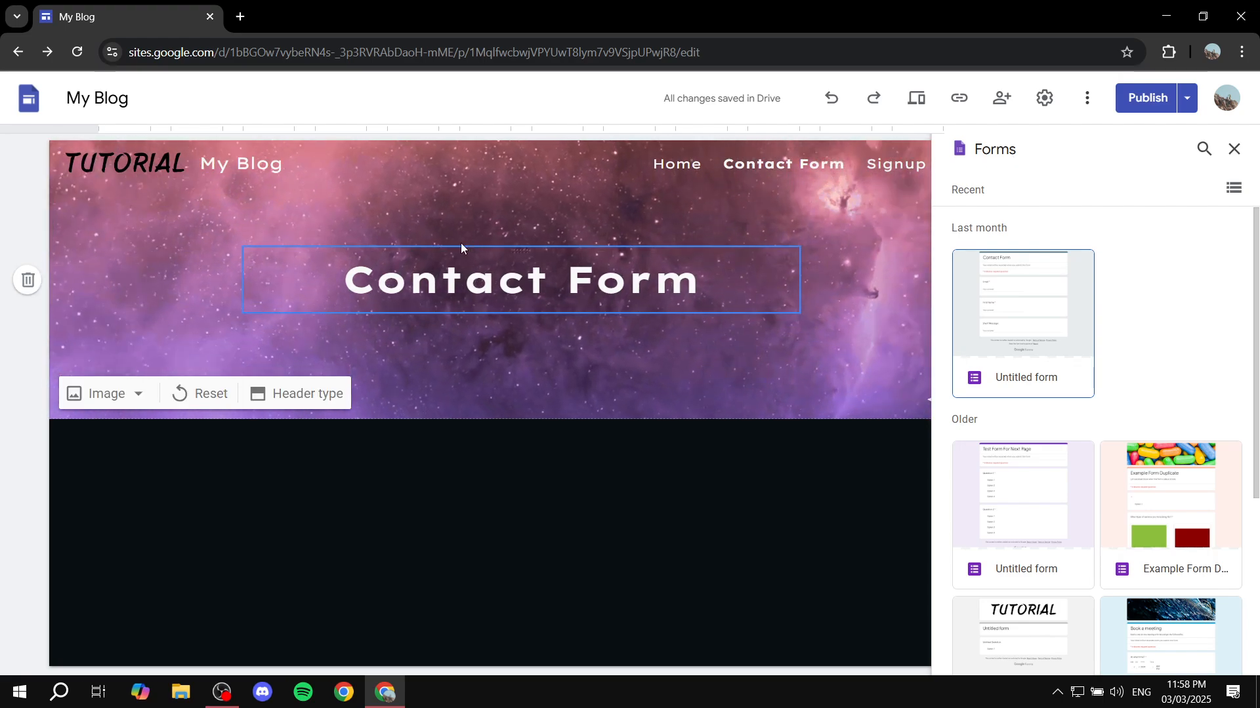
click(1234, 149)
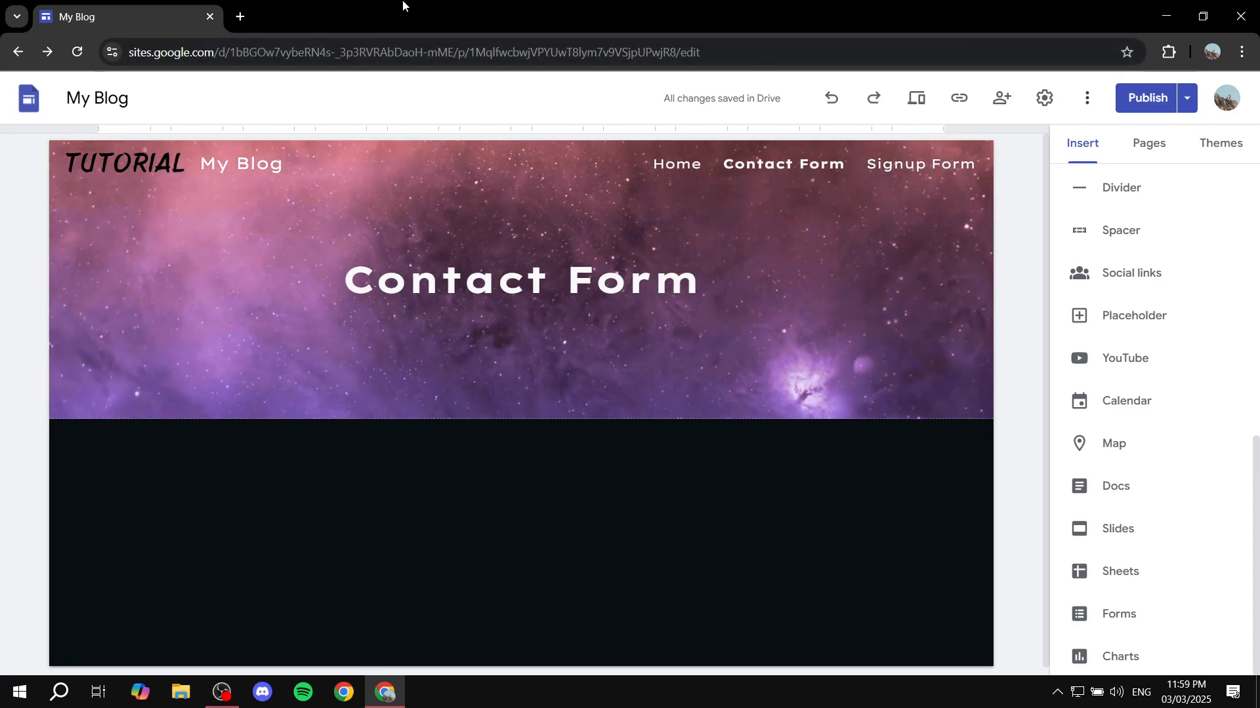
Step: Switch to Google Forms in a new browser tab and create a form from the Contact Information template
click(236, 17)
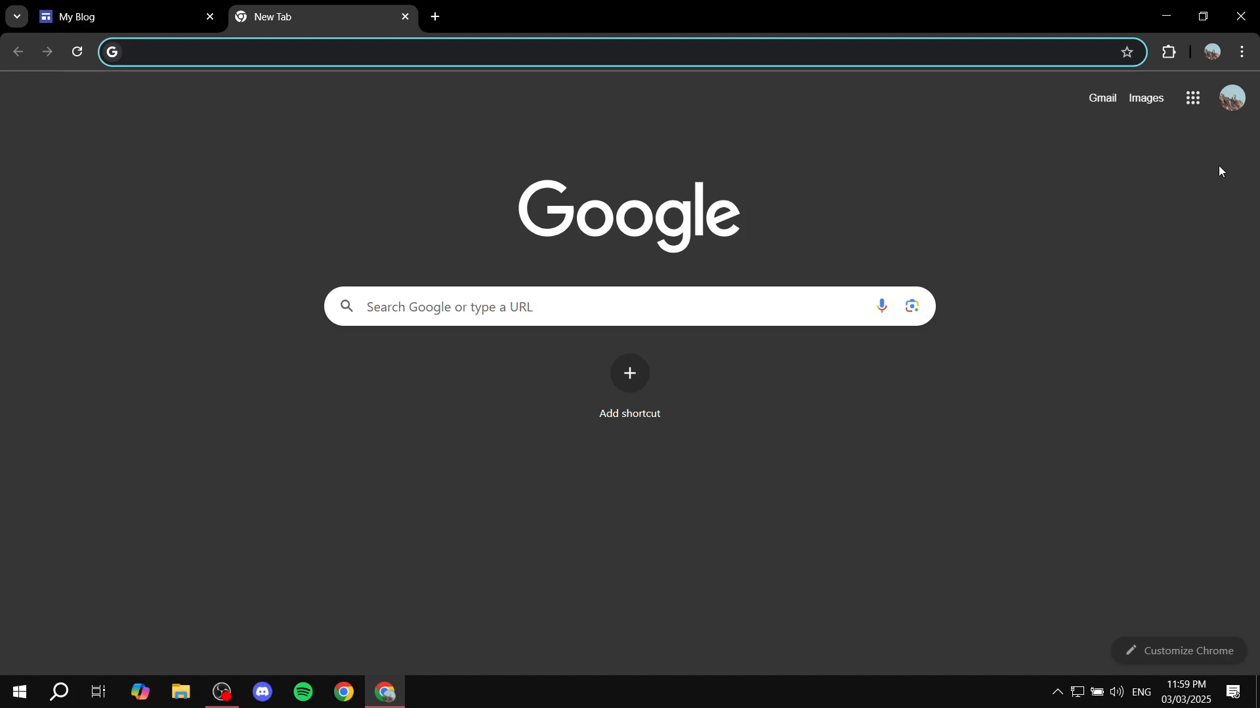
click(1192, 100)
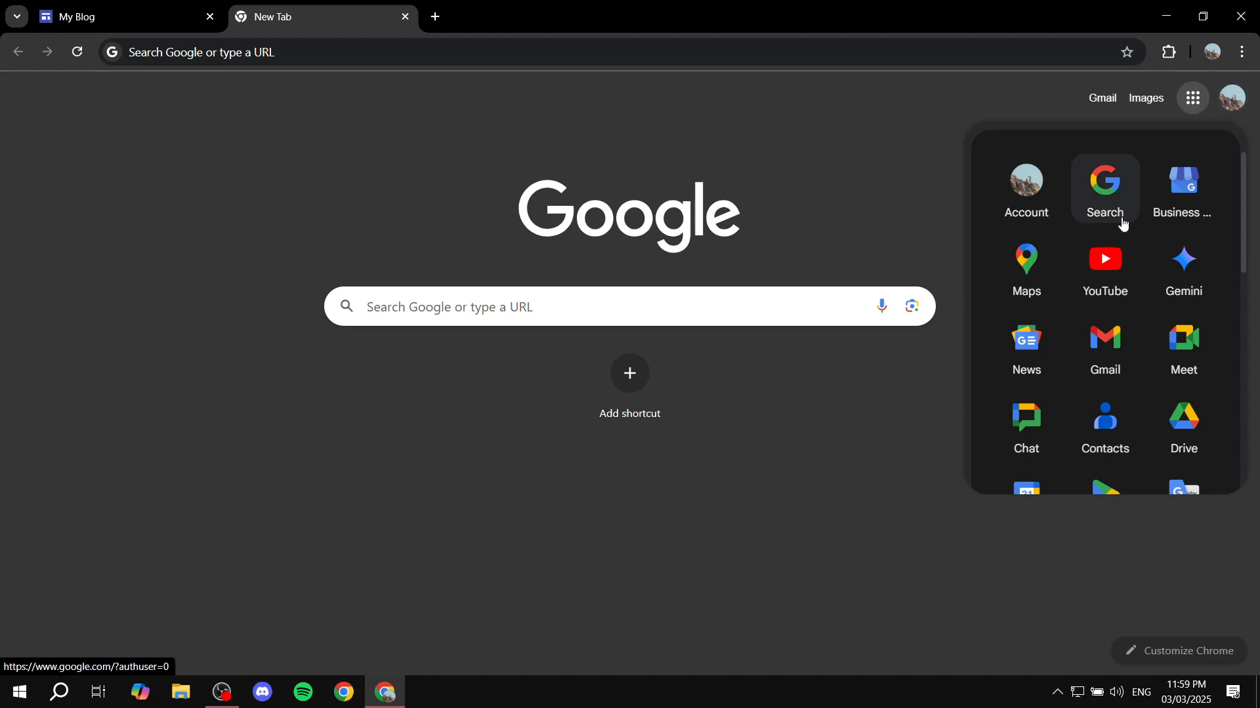
scroll(1121, 227, down, 10)
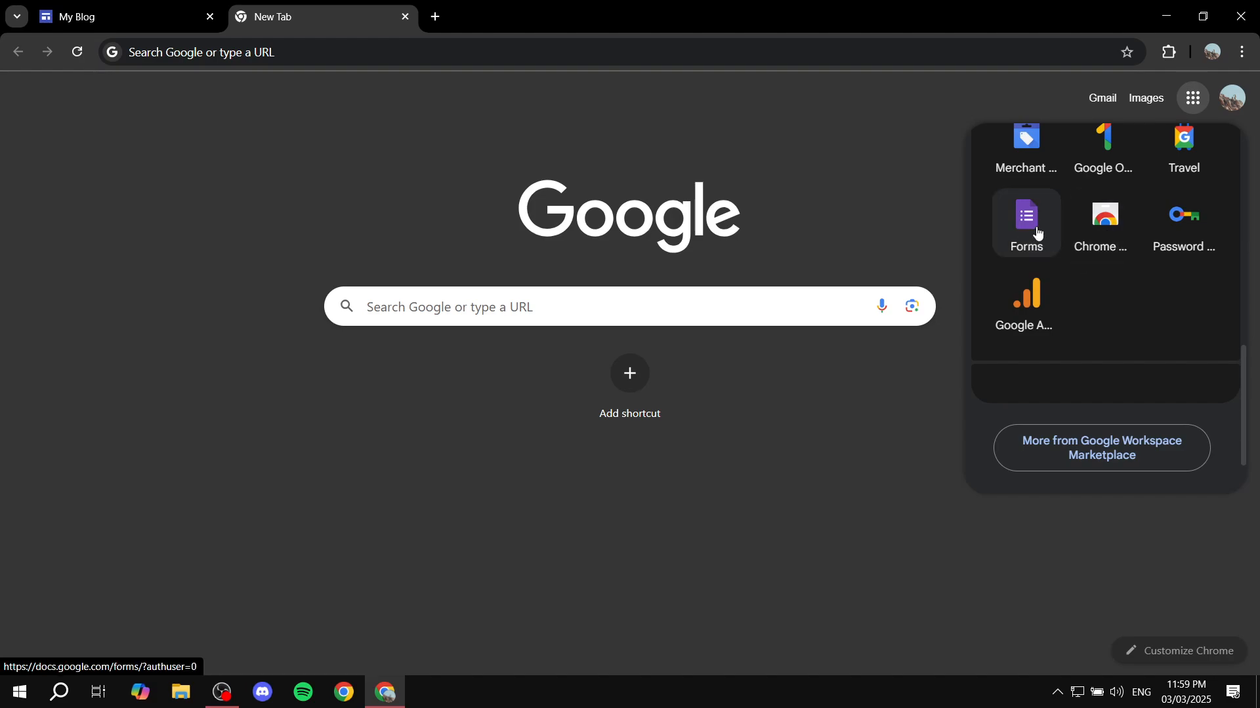
click(1030, 224)
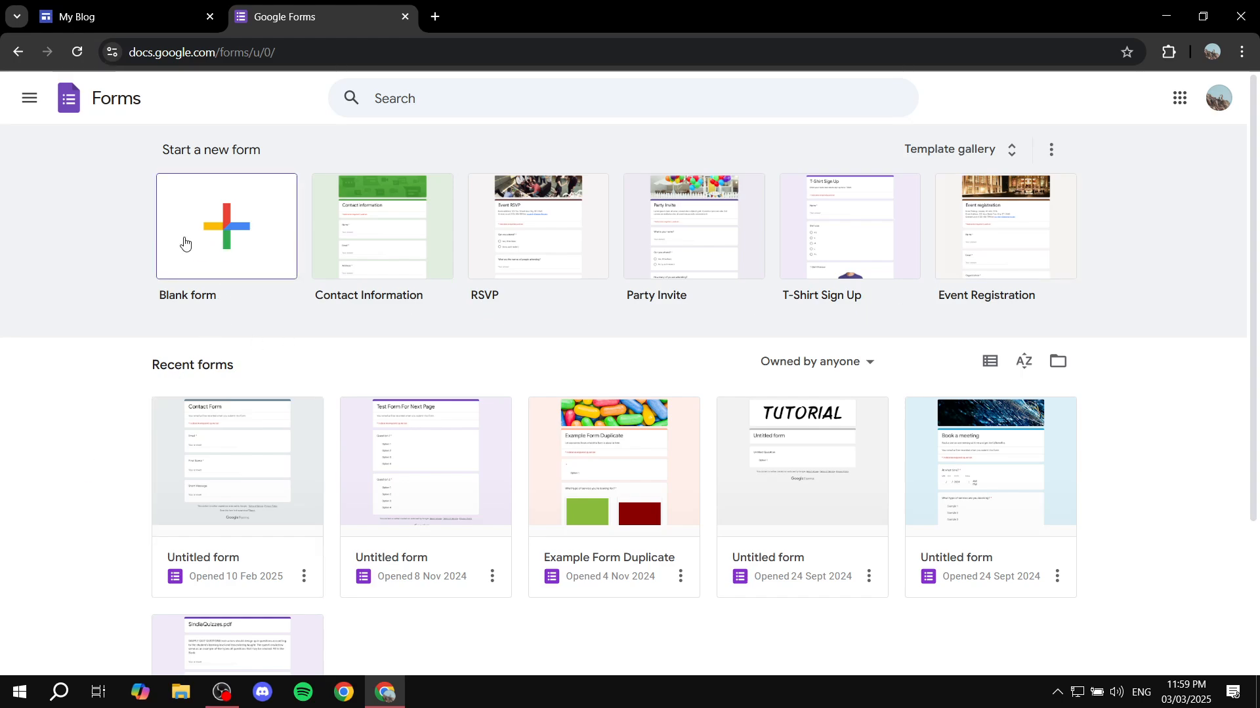
click(407, 222)
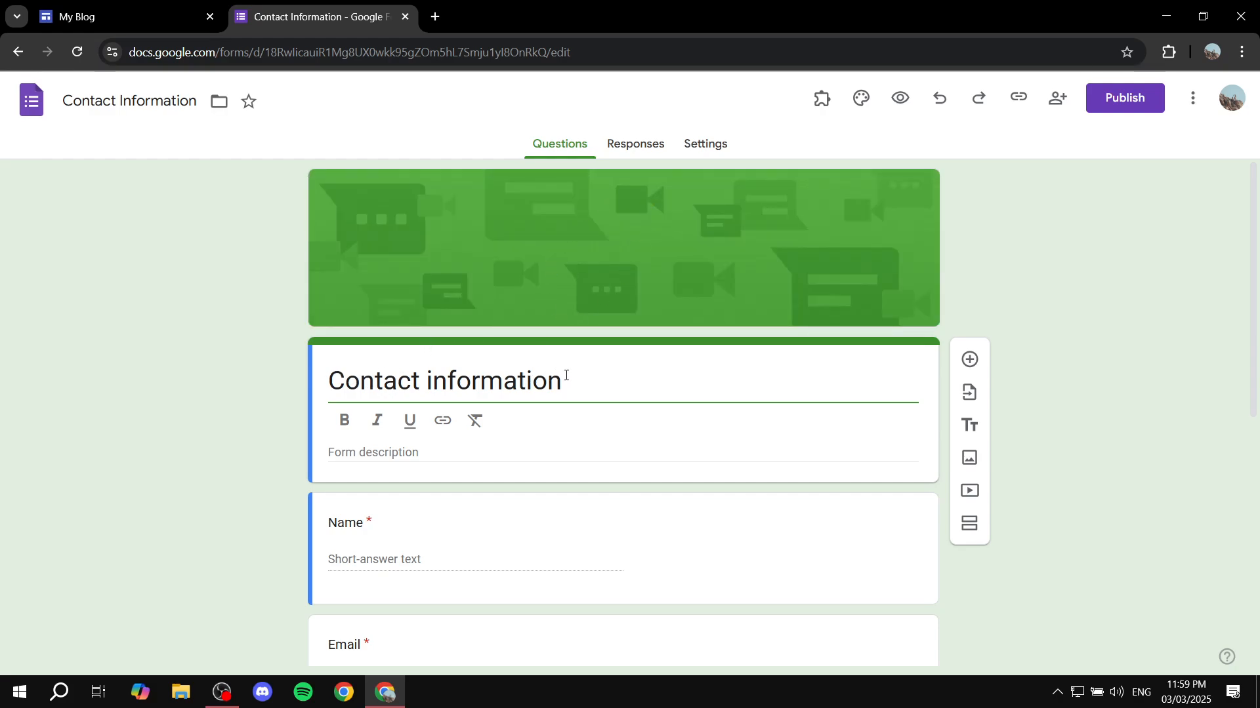
Step: Change the form's title to "Contact Form"
drag(589, 376, 309, 371)
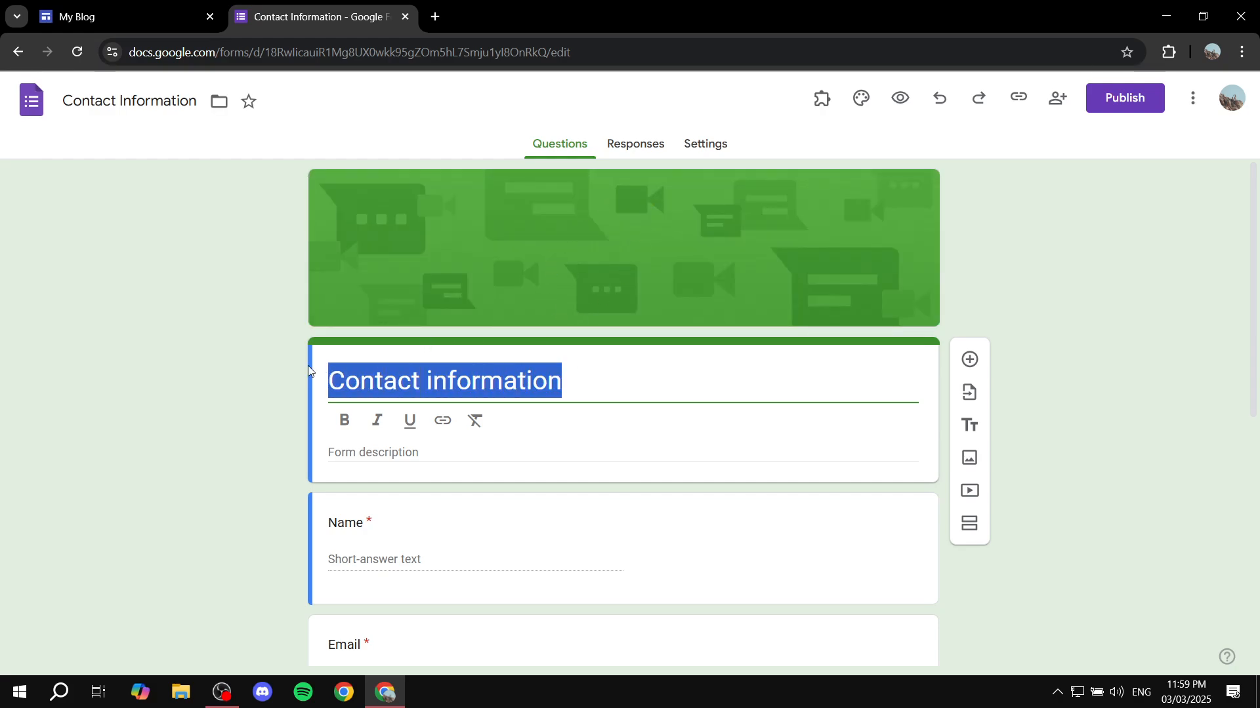
click(632, 382)
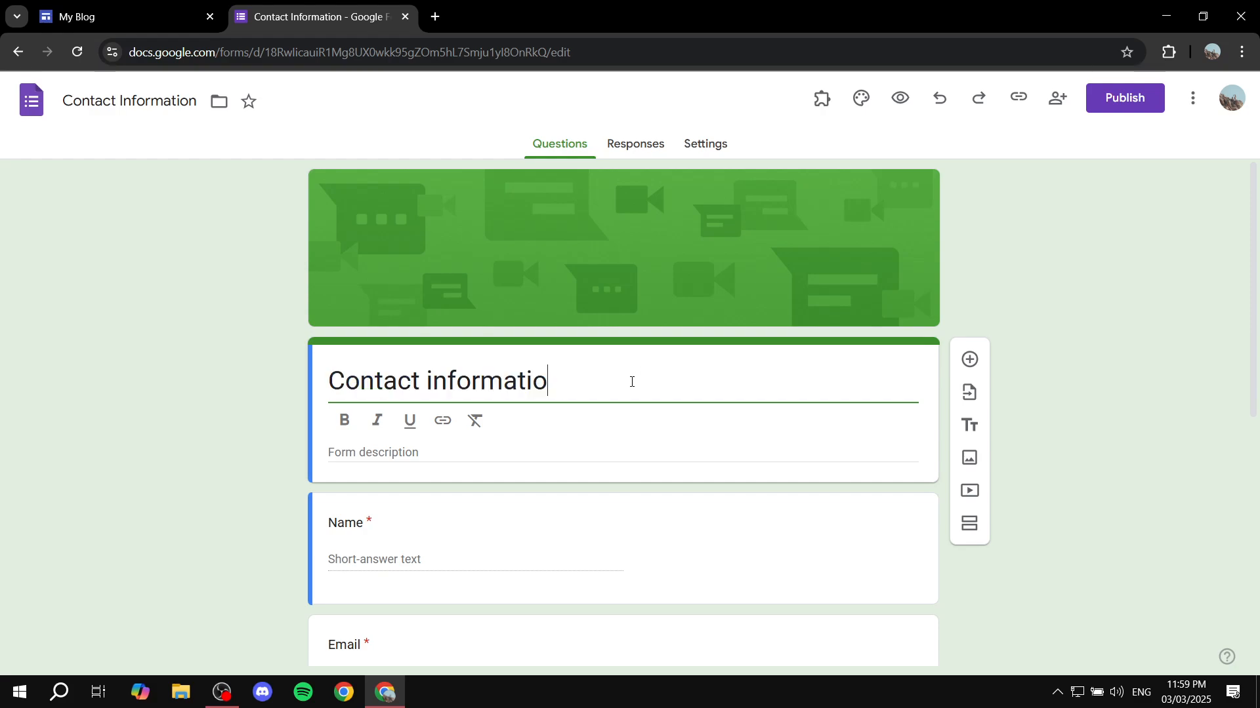
key(BackSpace)
key(BackSpace)
key(BackSpace)
key(BackSpace)
key(BackSpace)
key(BackSpace)
key(BackSpace)
key(BackSpace)
key(BackSpace)
text(Form)
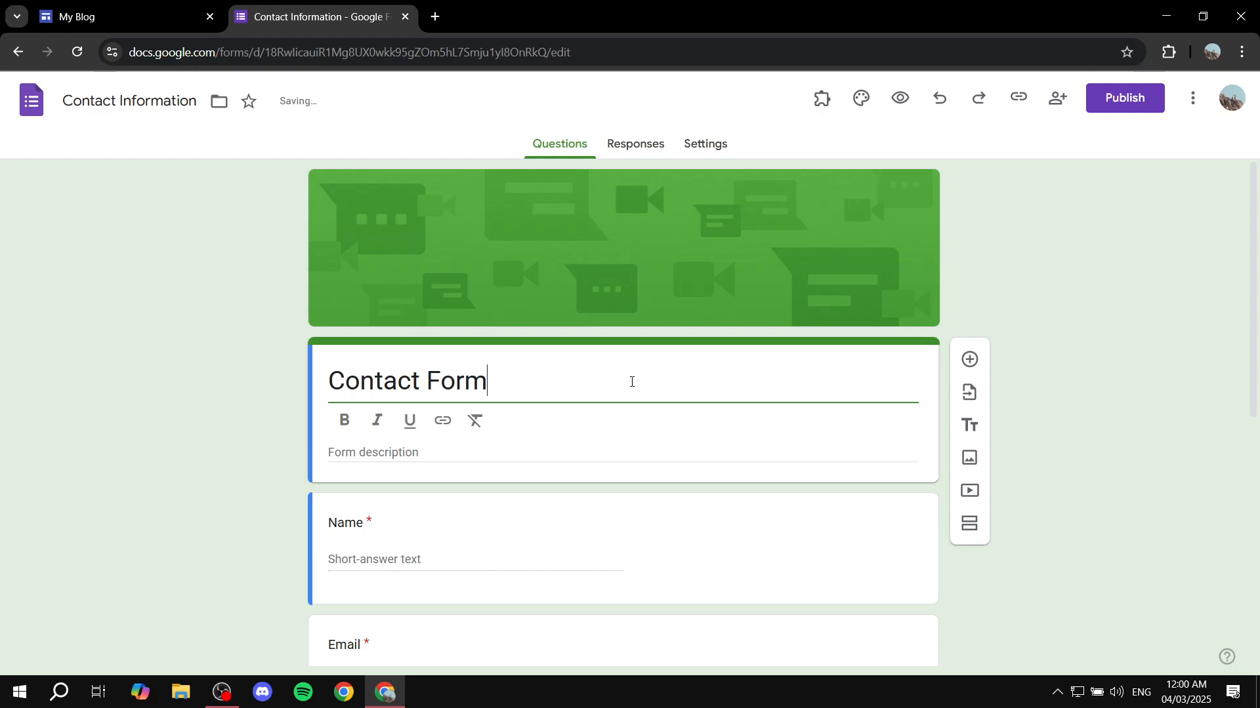
click(1039, 190)
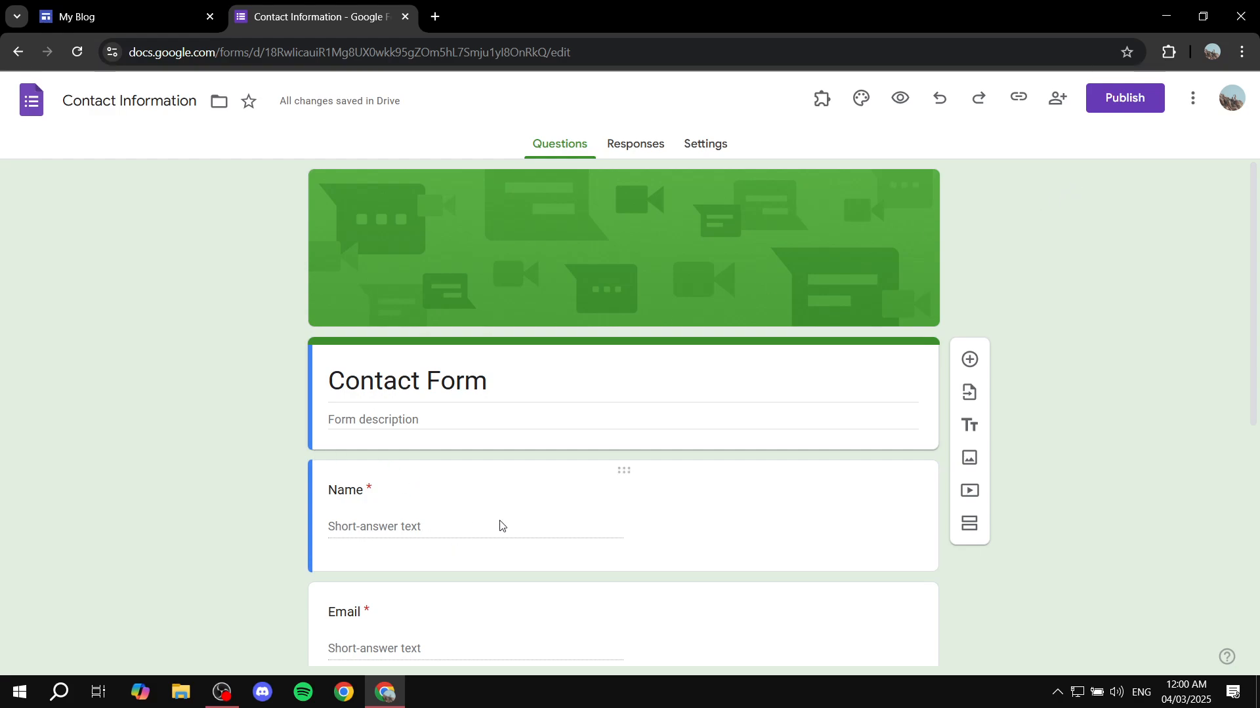
Step: Remove the header image from the form's theme
click(860, 100)
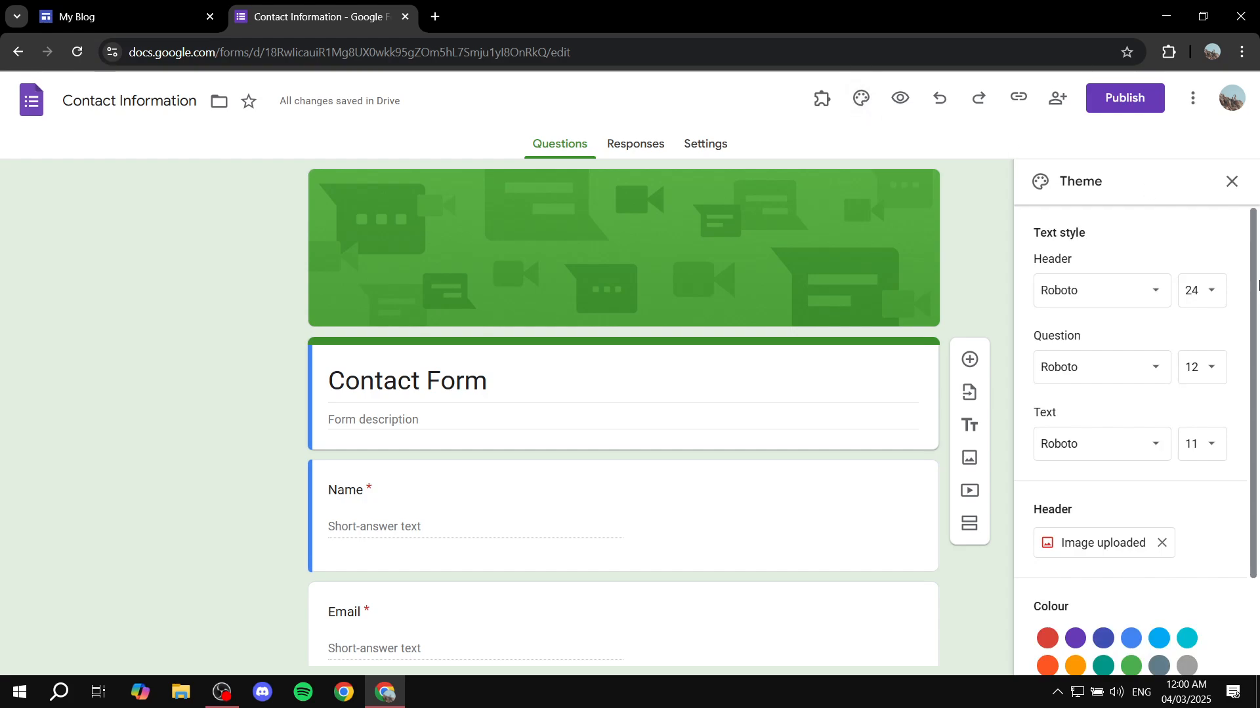
click(1162, 543)
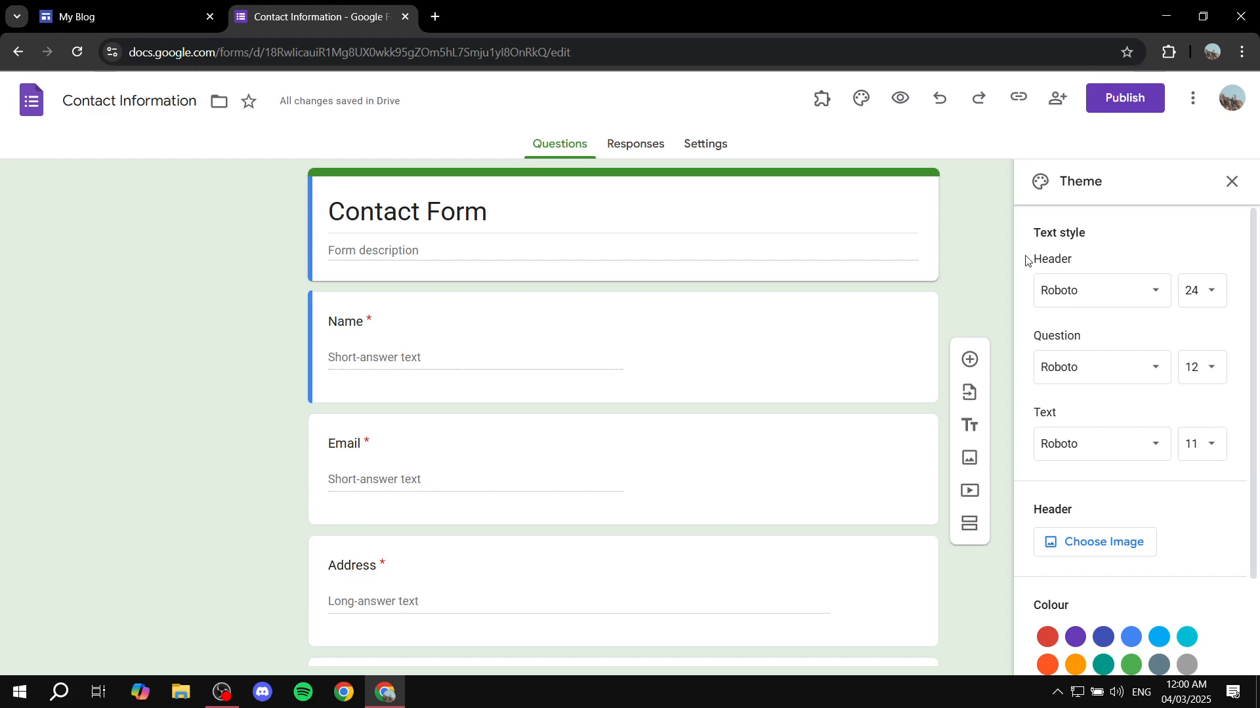
Step: Try red, indigo, green and orange as the form's theme colour, returning to the template's dark green
scroll(1140, 243, down, 2)
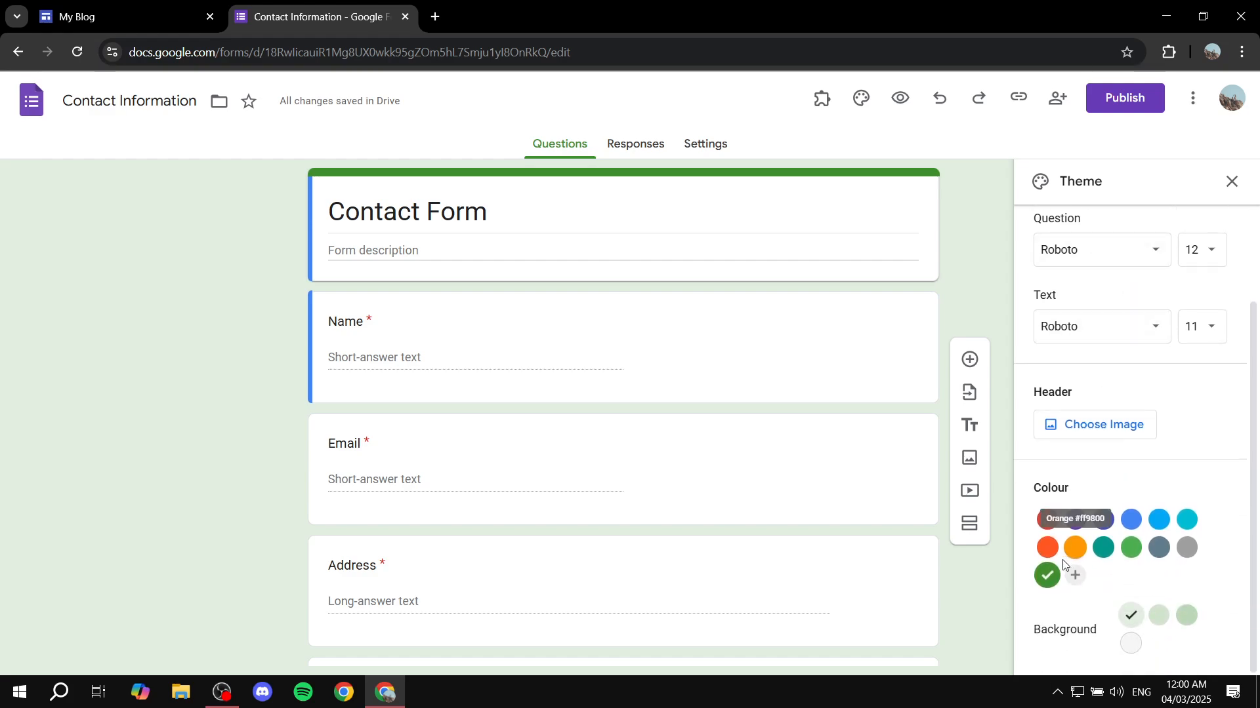
click(1048, 520)
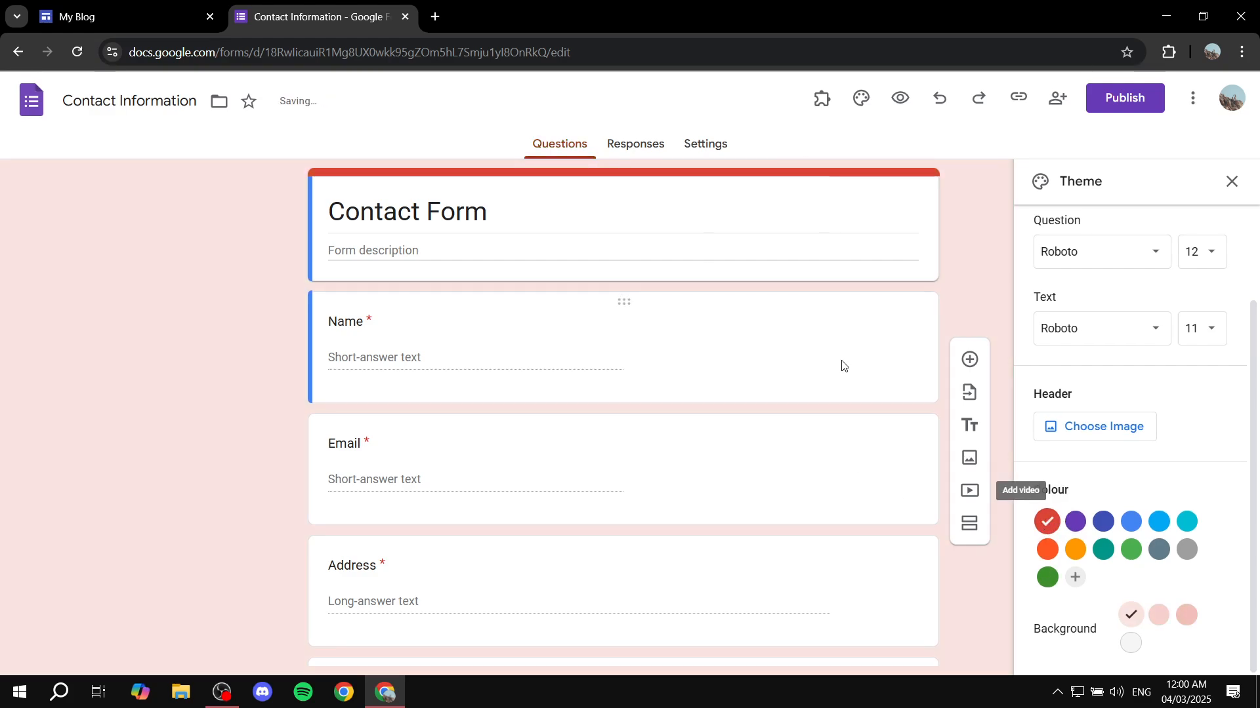
click(1053, 581)
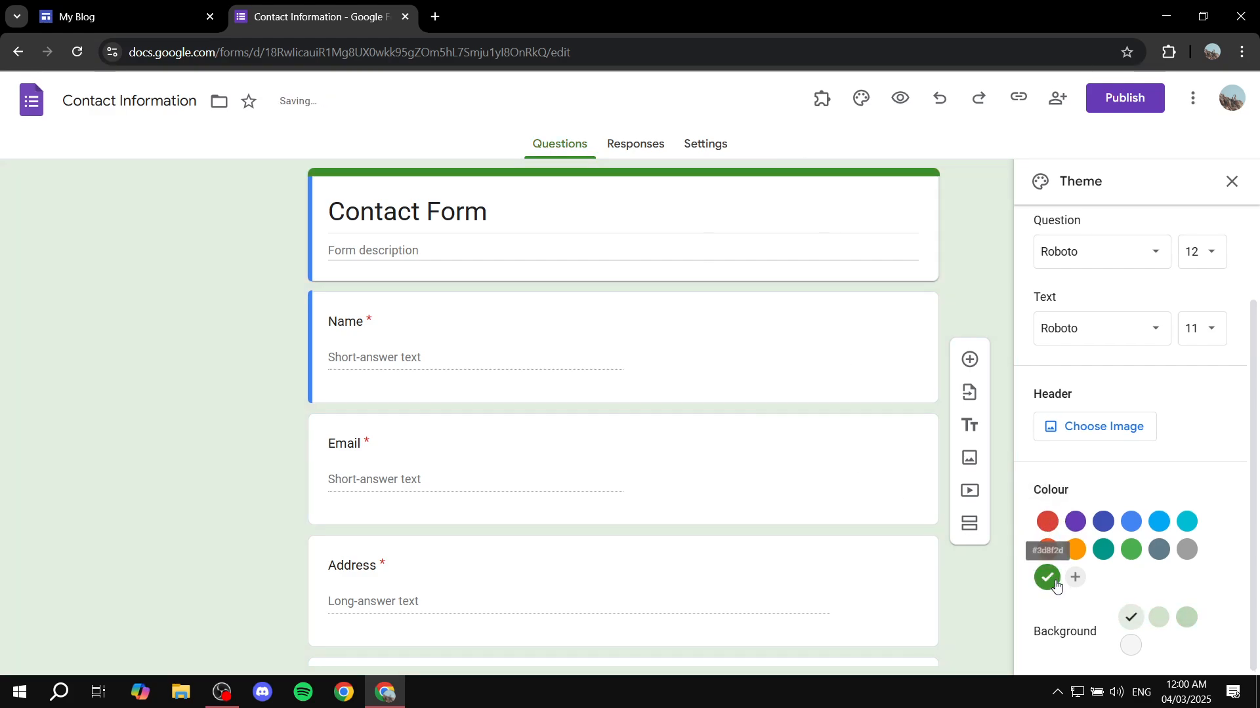
click(1102, 520)
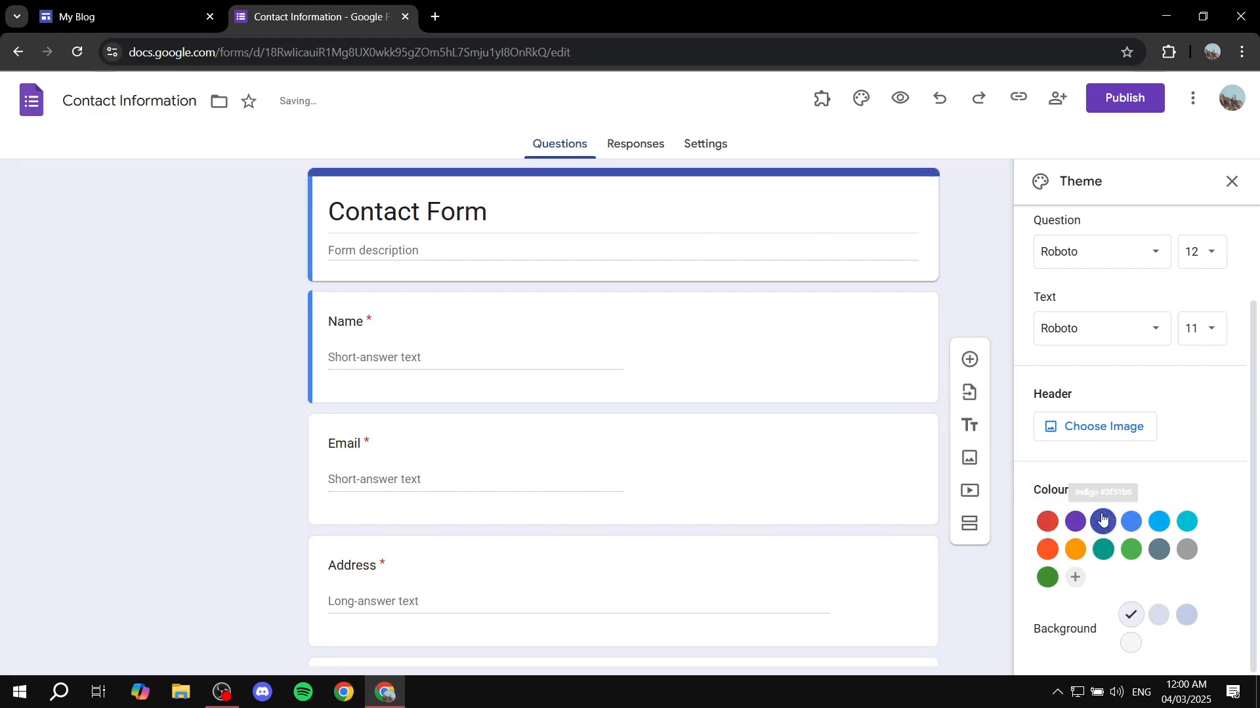
click(1159, 550)
click(1130, 554)
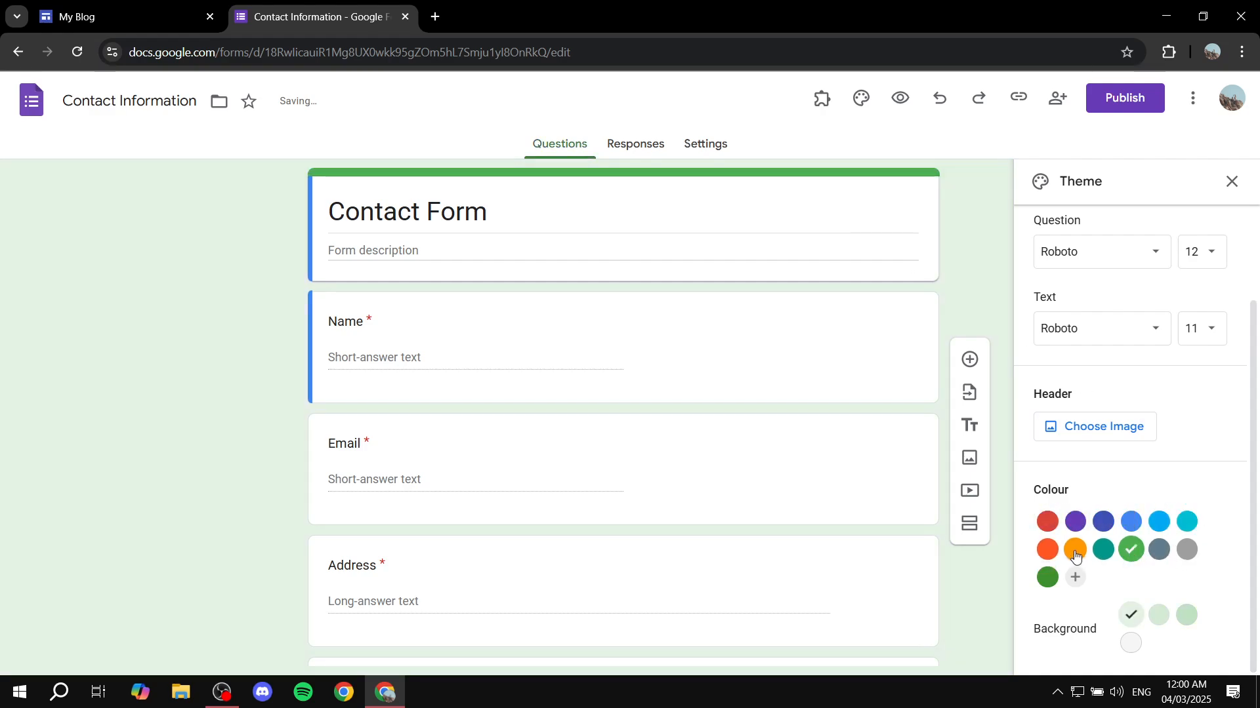
click(1076, 549)
click(1046, 578)
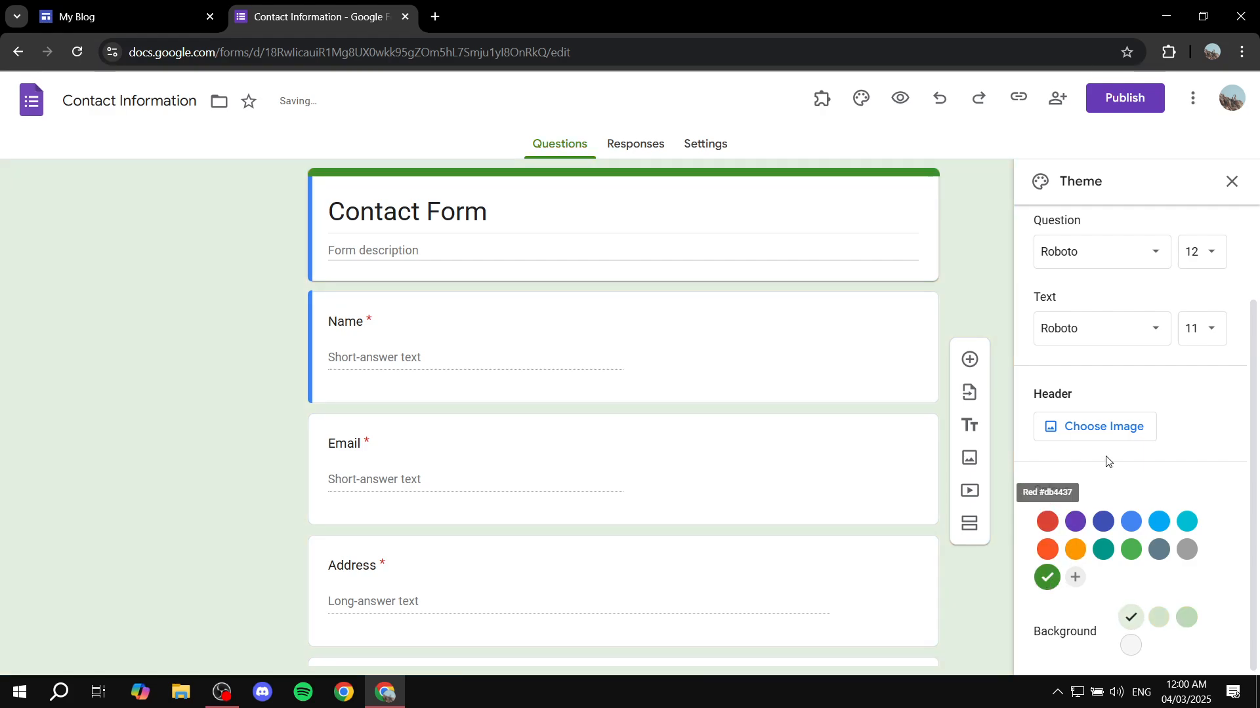
scroll(1191, 481, up, 2)
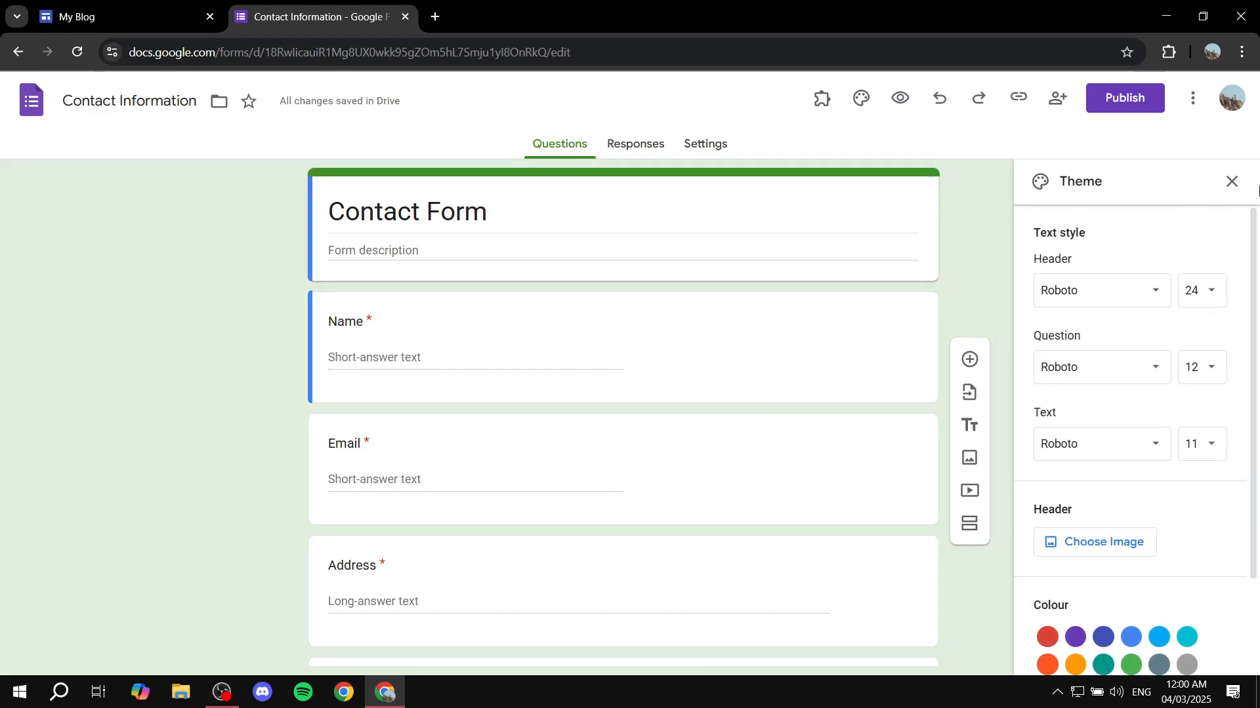
click(1232, 184)
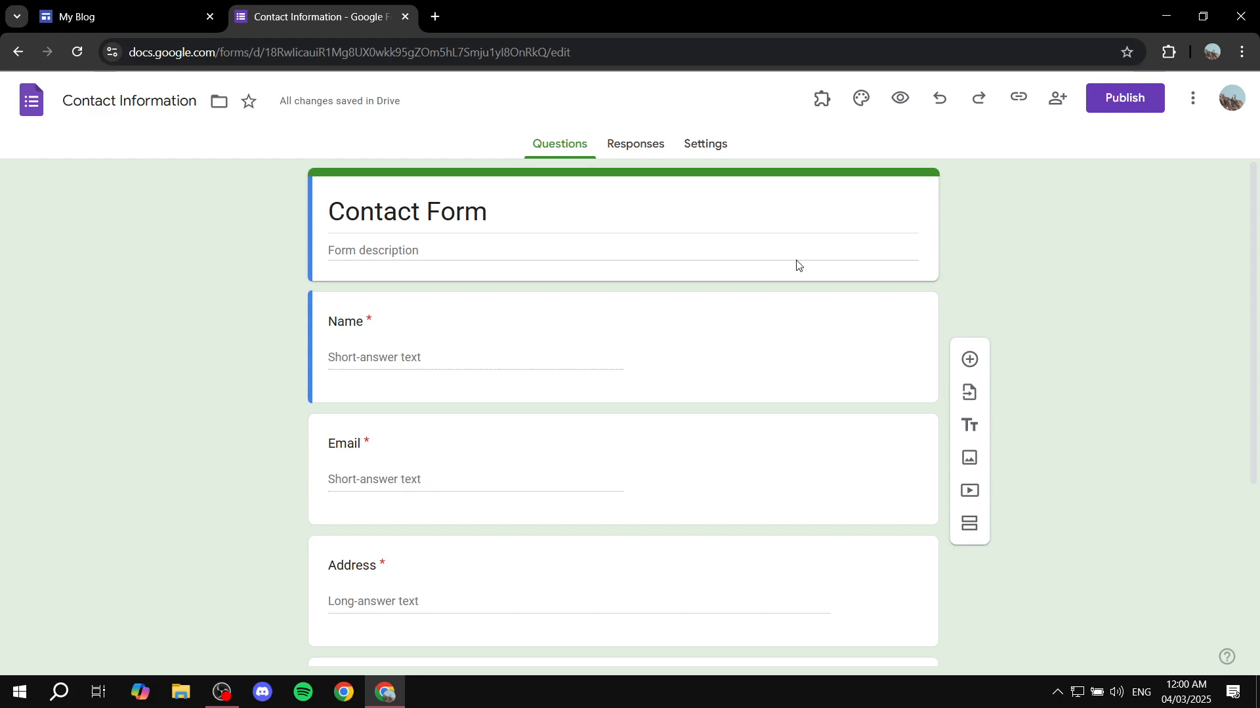
click(967, 462)
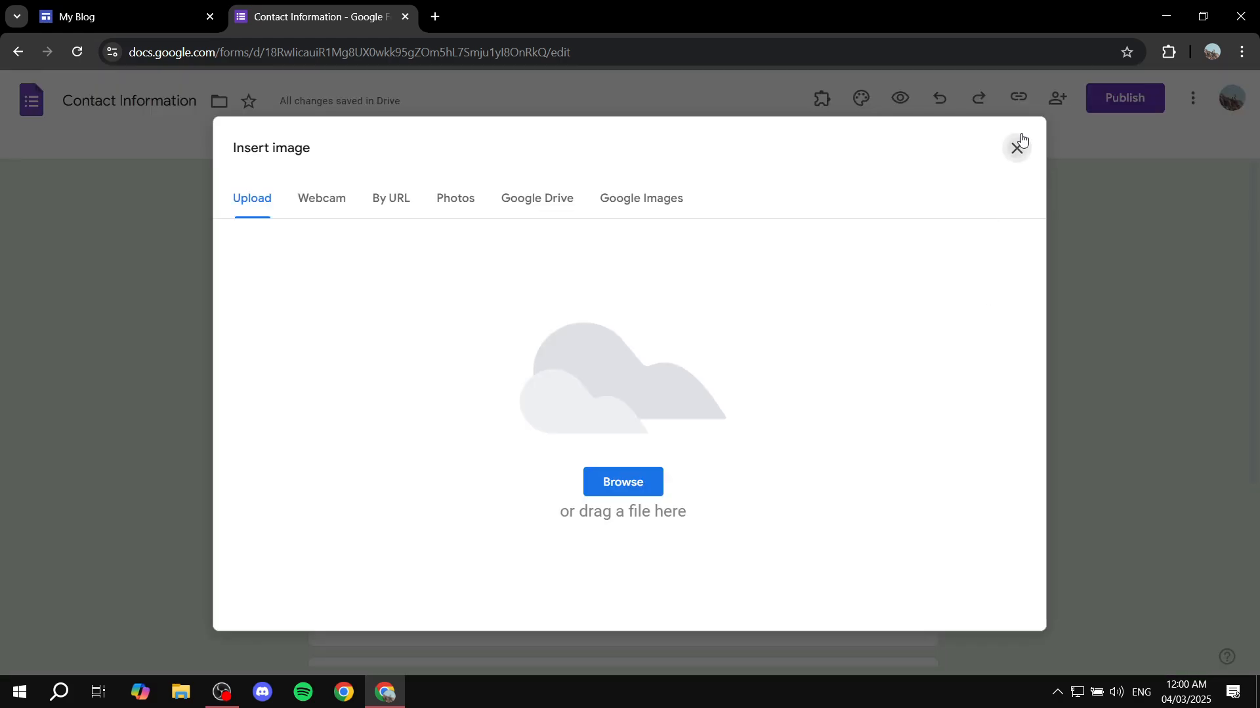
click(1017, 147)
click(424, 337)
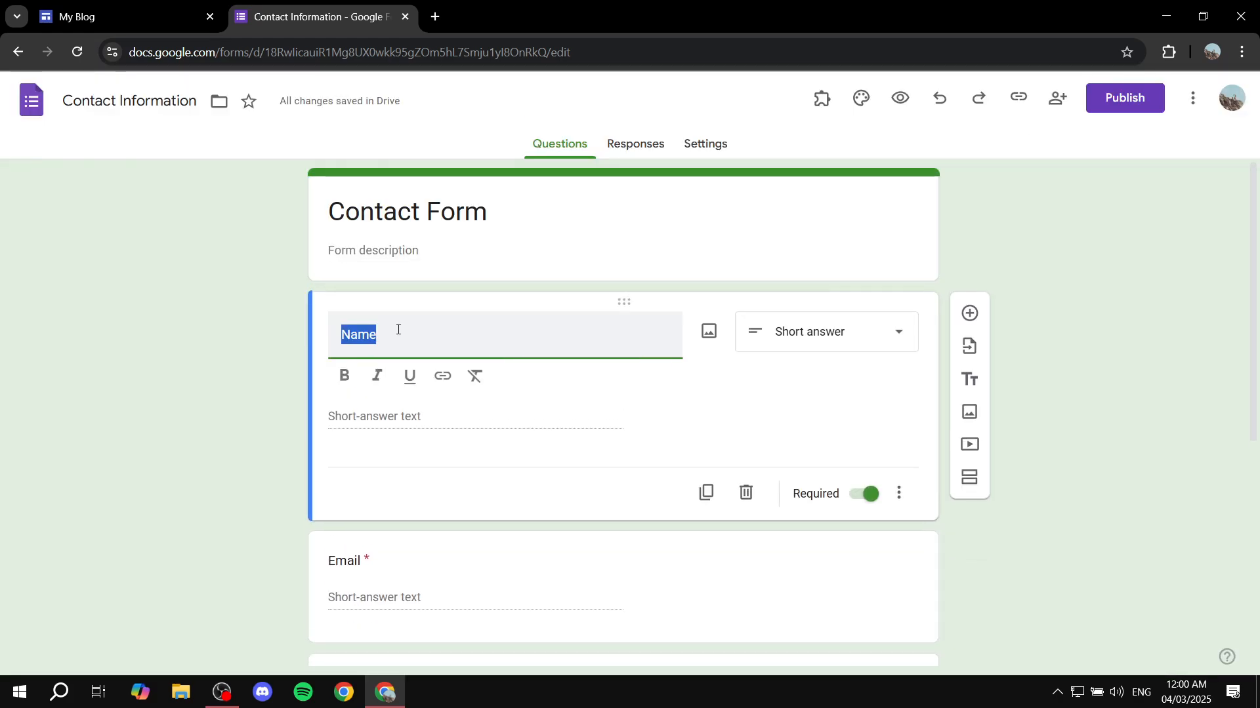
click(249, 297)
scroll(807, 416, down, 5)
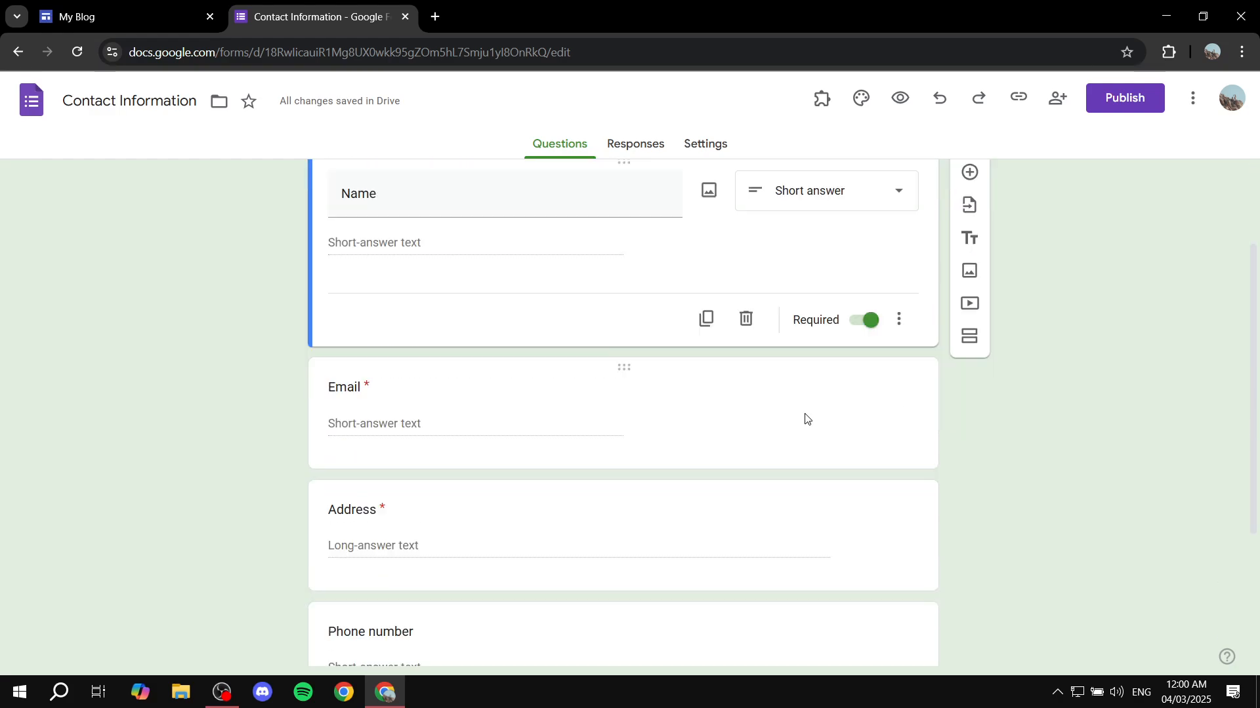
scroll(635, 416, up, 5)
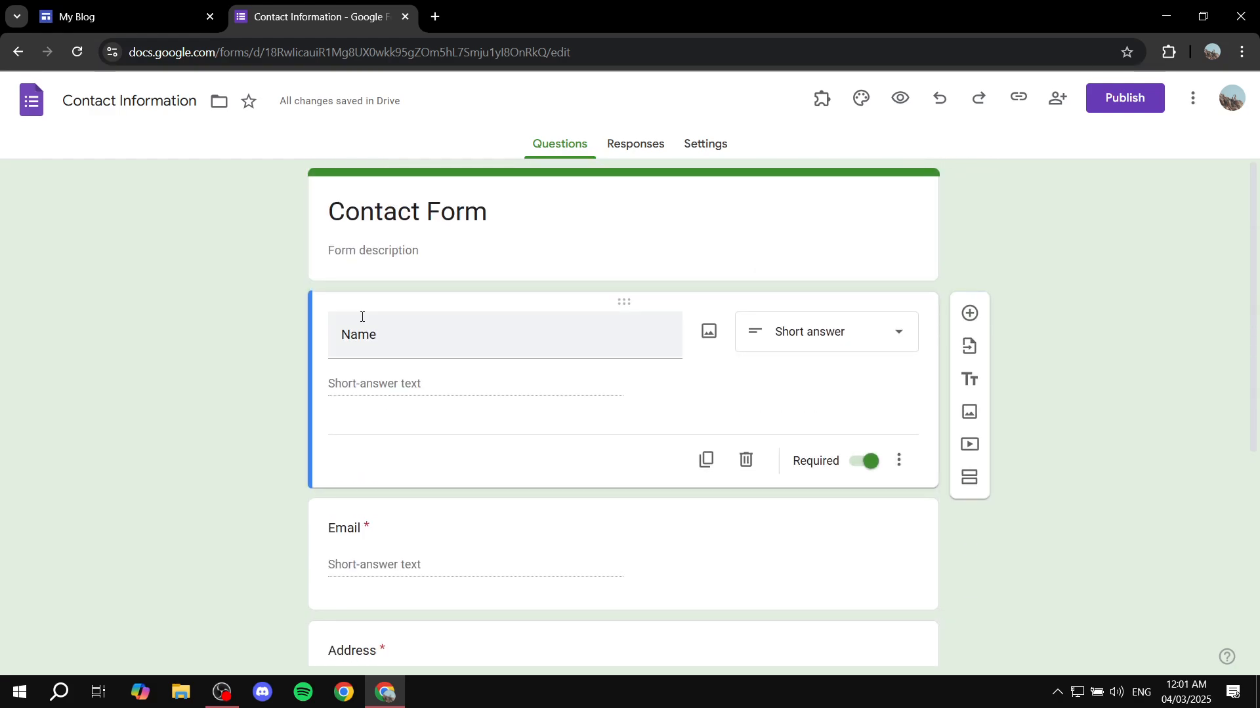
Step: Rename the form's Name question to "First Name"
double_click(520, 345)
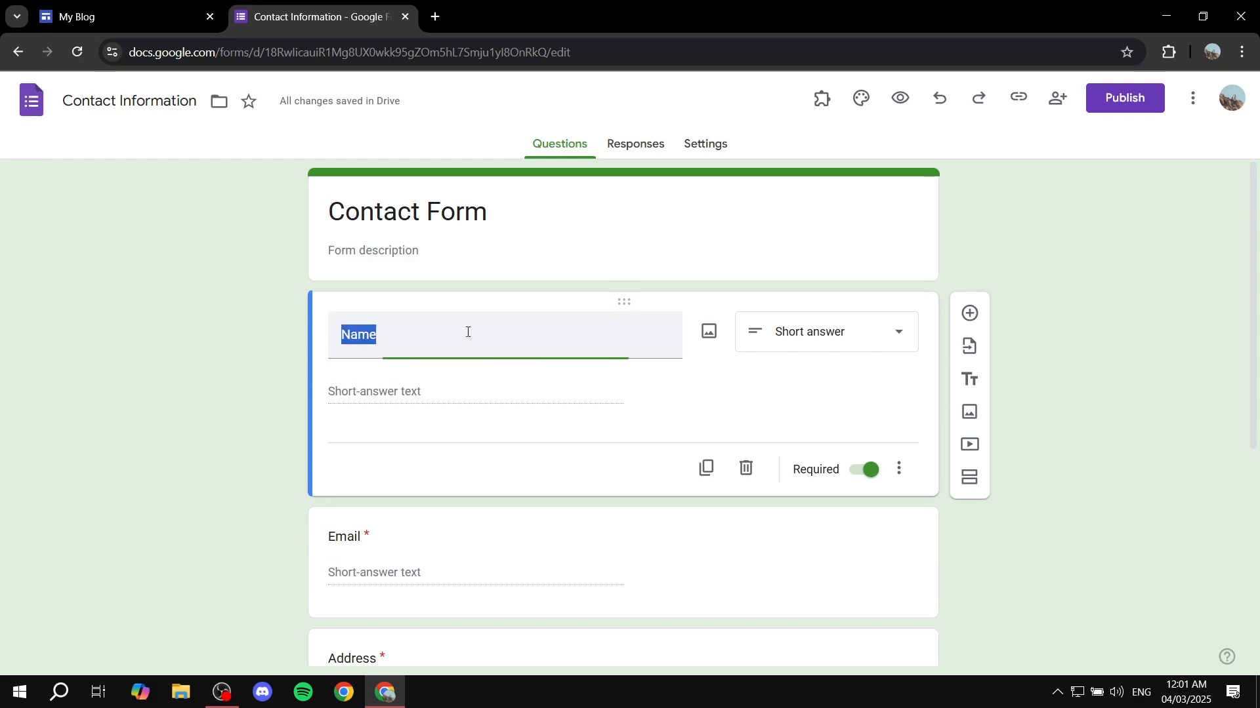
text(Fir)
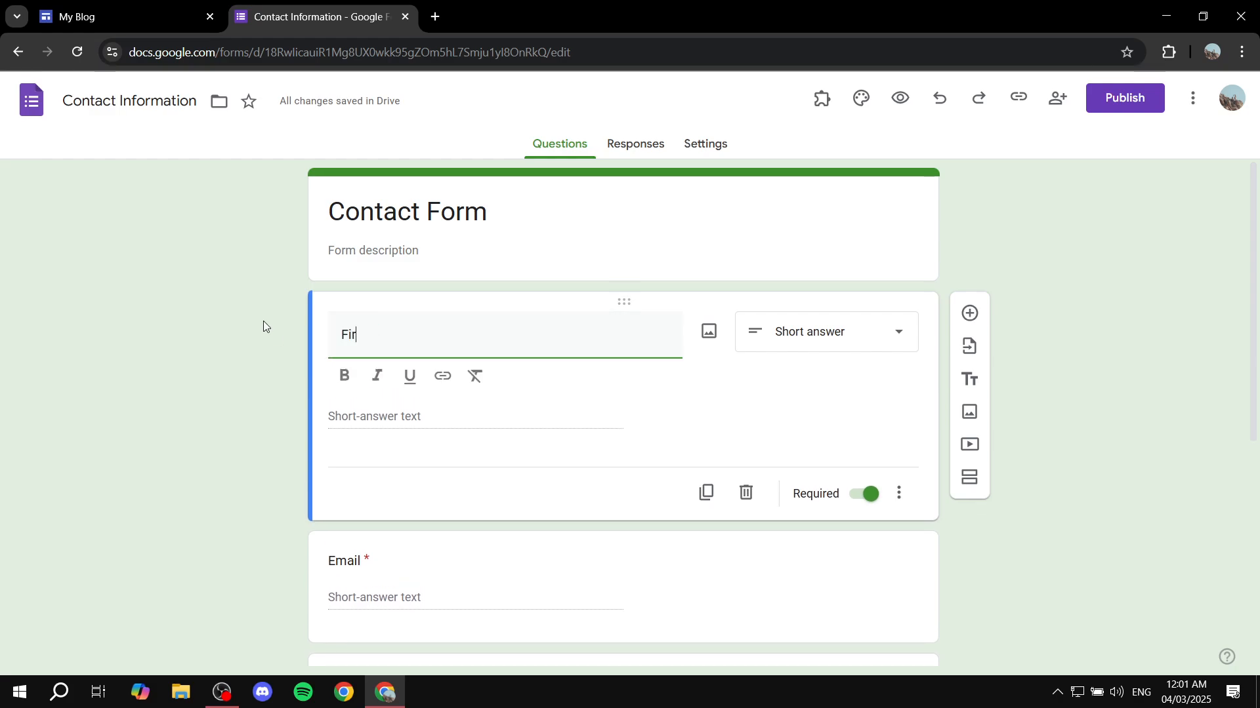
text(st Name)
Step: Look through the answer types for the First Name question, and switch its Required setting off and back on
click(855, 340)
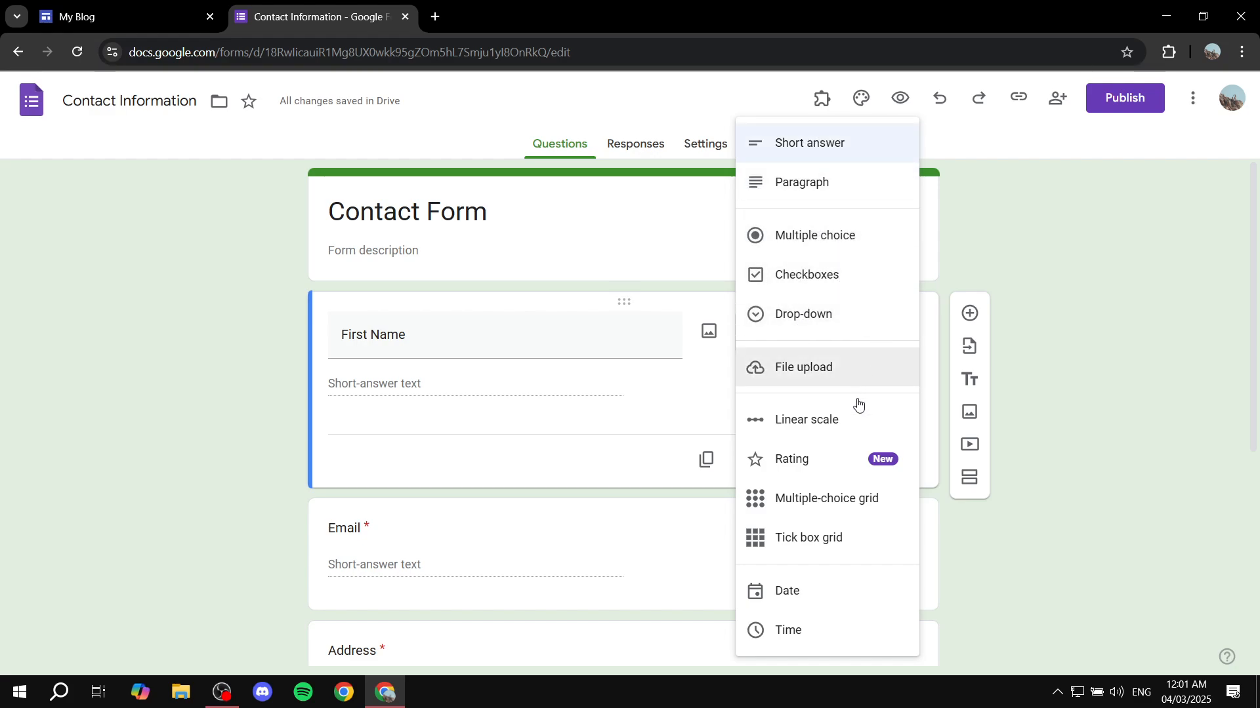
click(1105, 373)
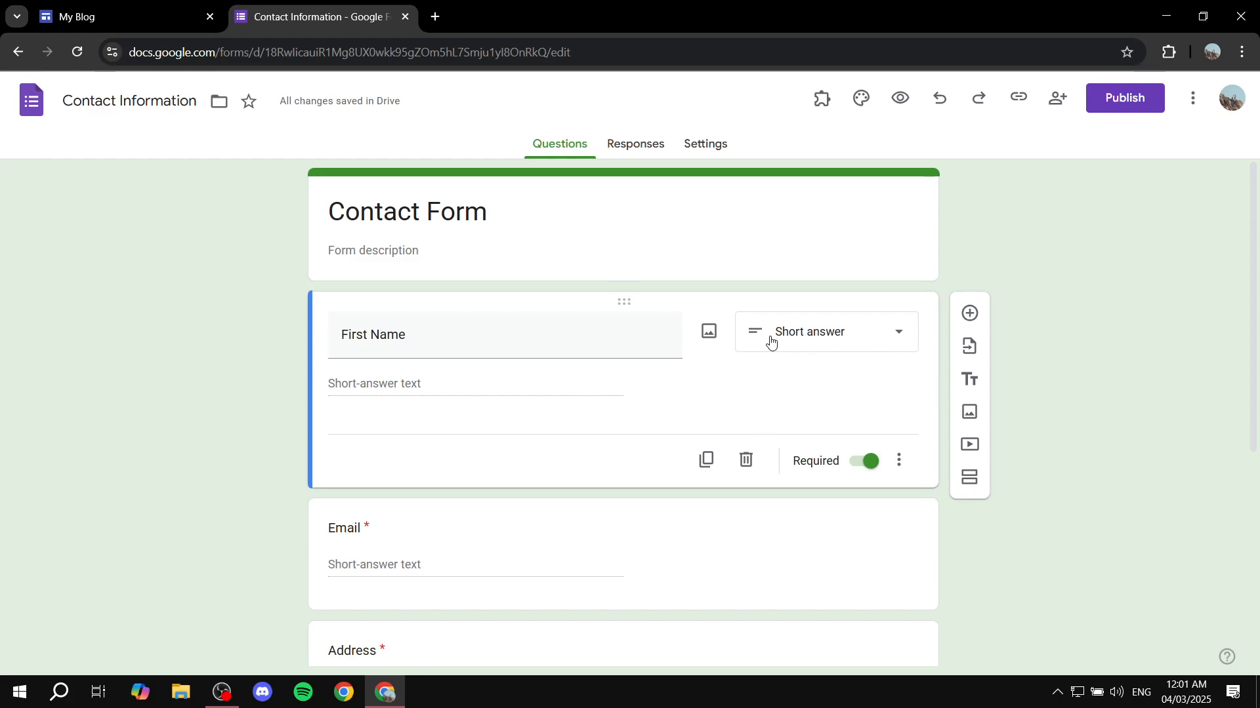
click(870, 469)
click(865, 465)
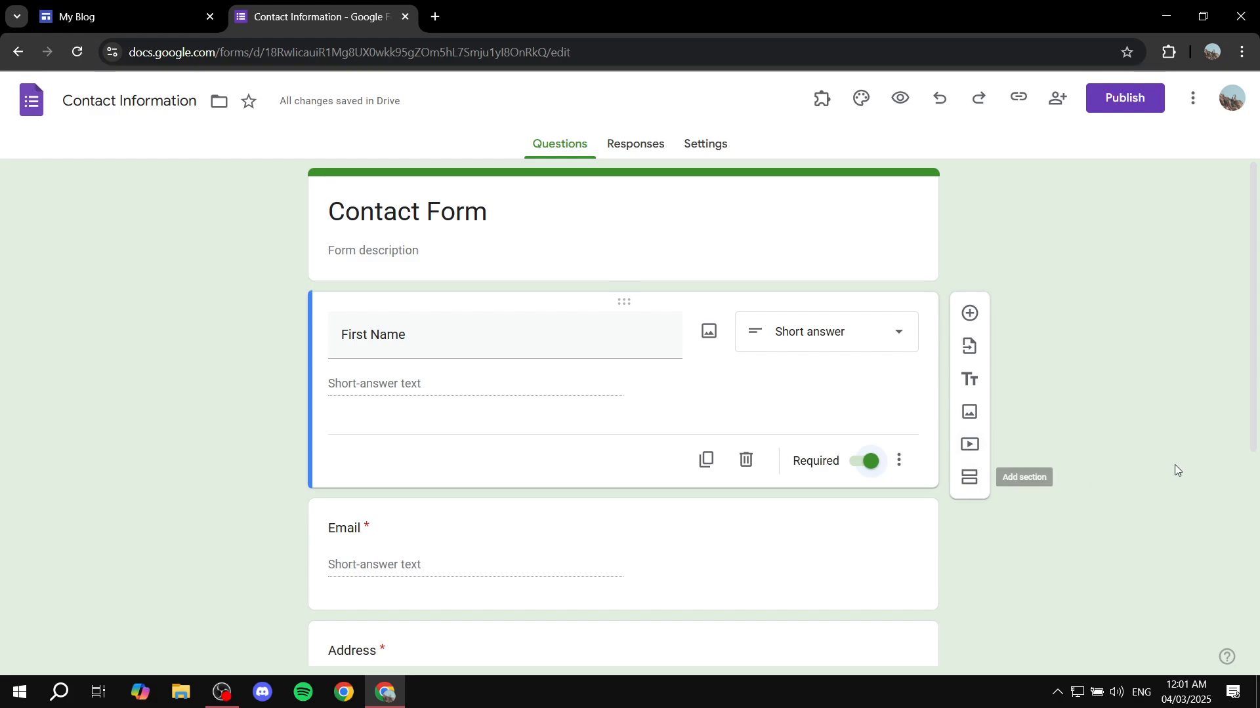
Step: Examine the Email question's response validation rule and its custom error text
scroll(422, 539, down, 4)
click(426, 281)
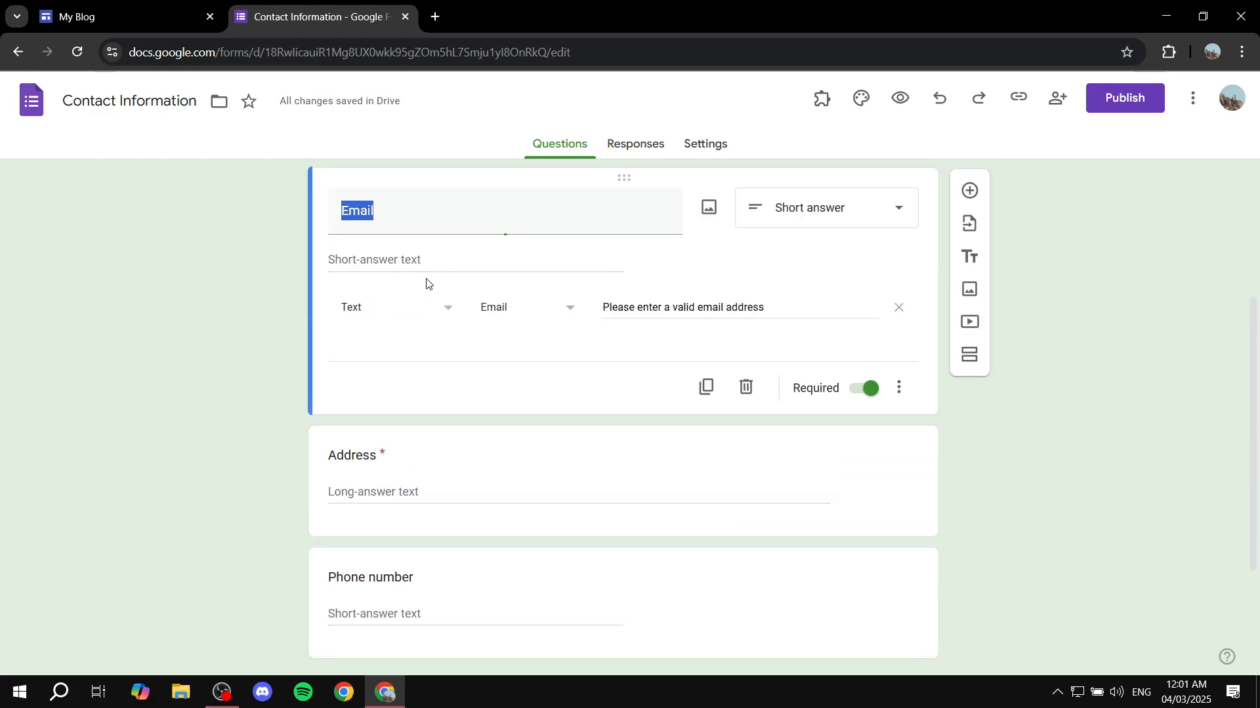
scroll(600, 288, up, 1)
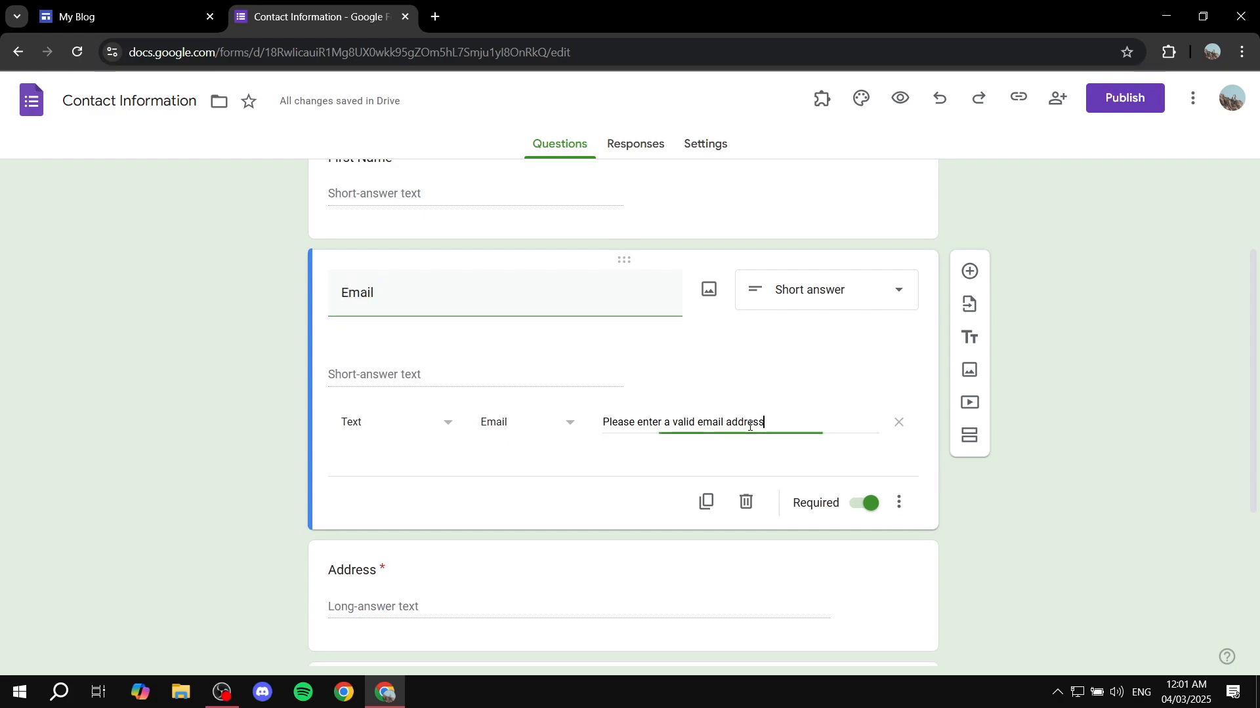
drag(759, 421, 605, 415)
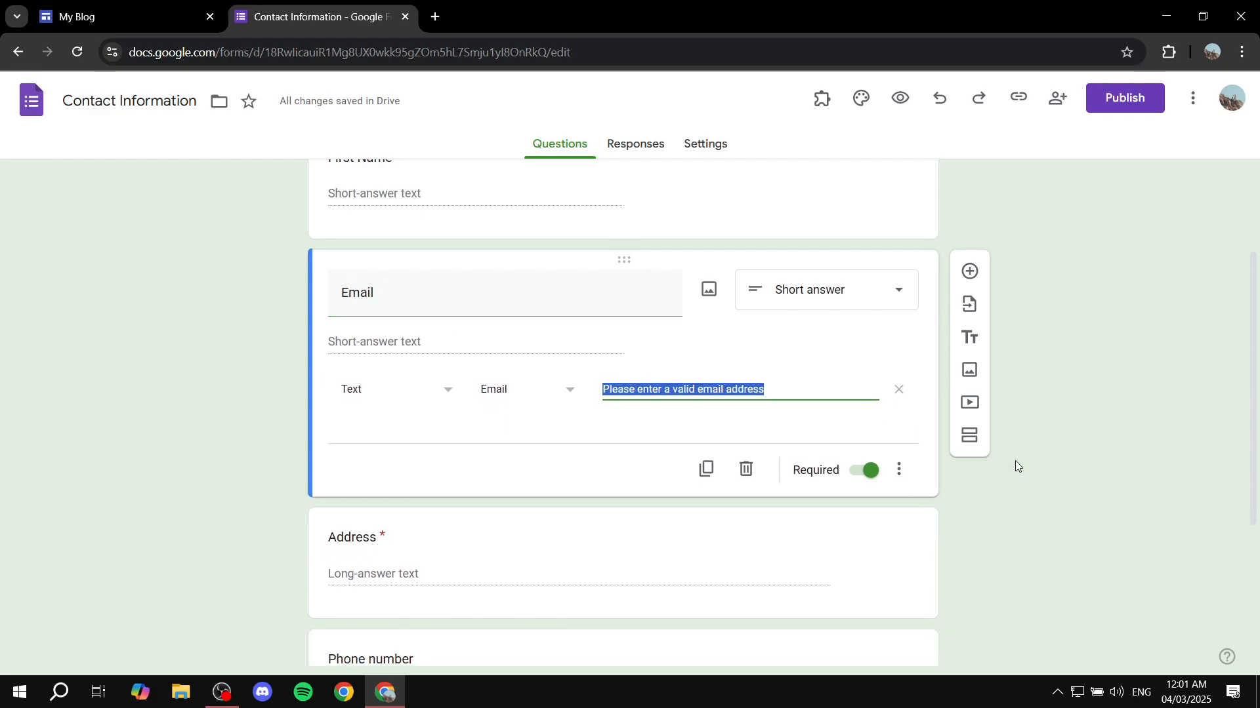
click(1060, 471)
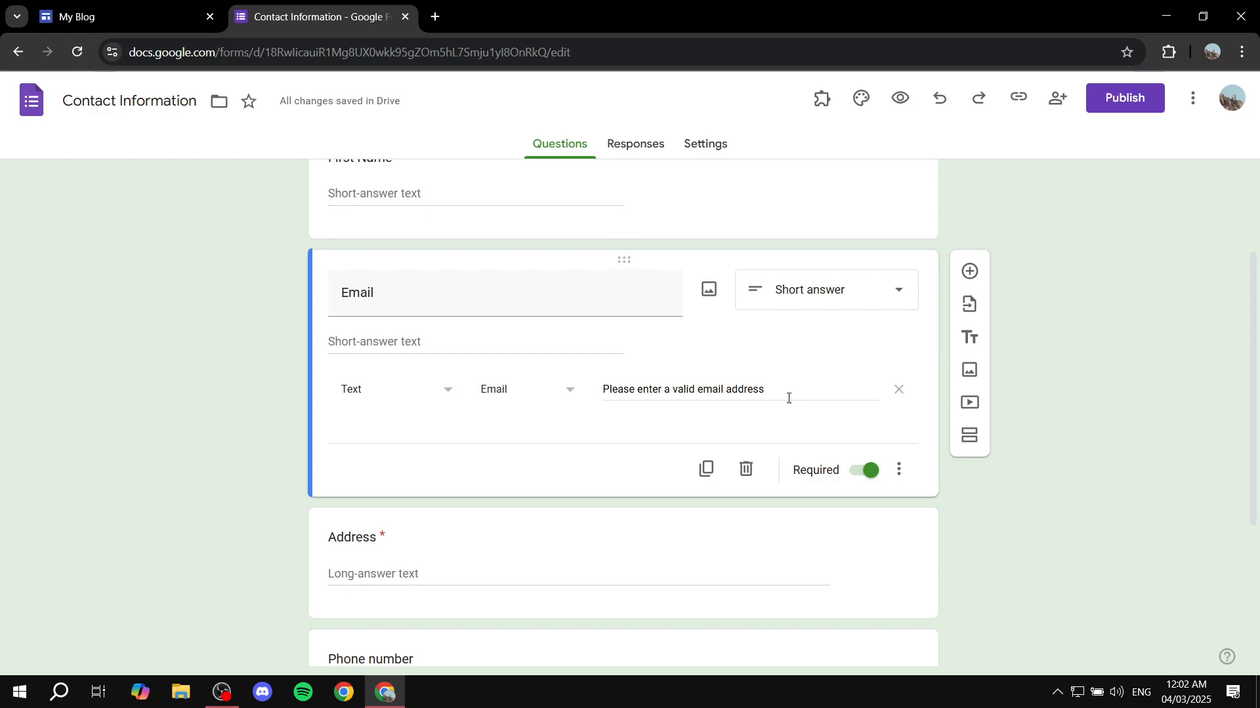
Step: Delete the Address, Phone number and Comments questions from the form
scroll(1062, 421, down, 4)
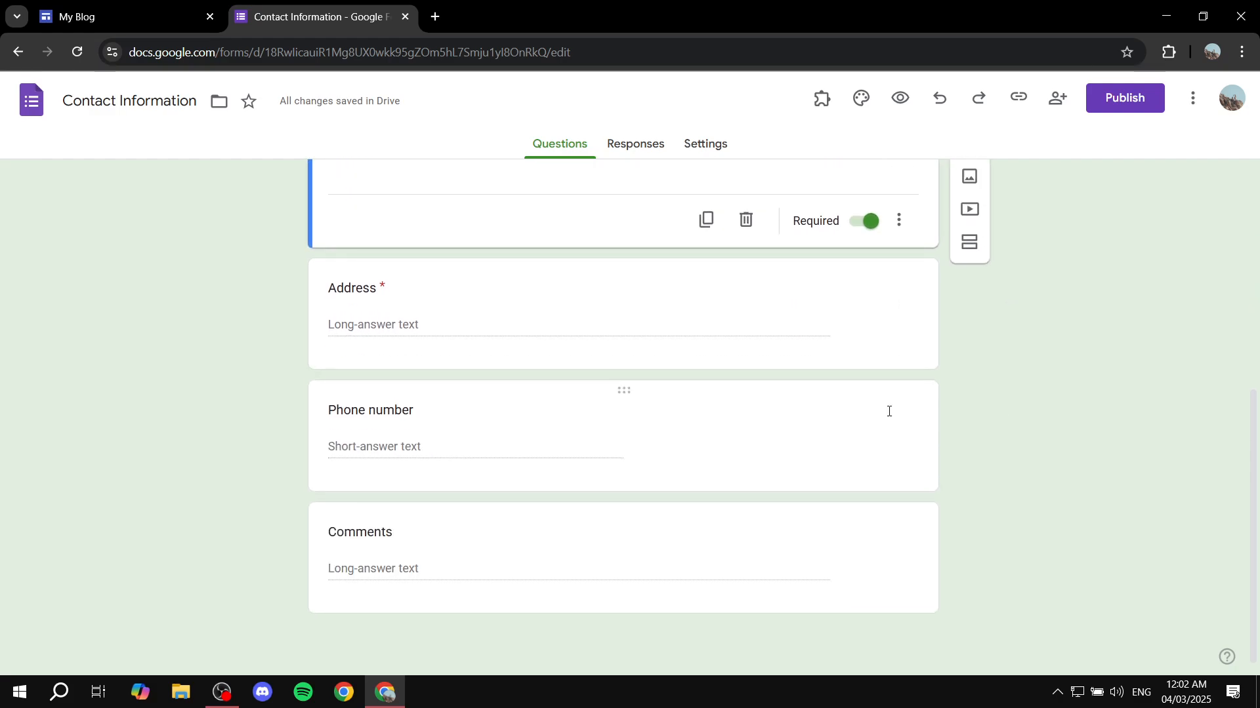
click(859, 302)
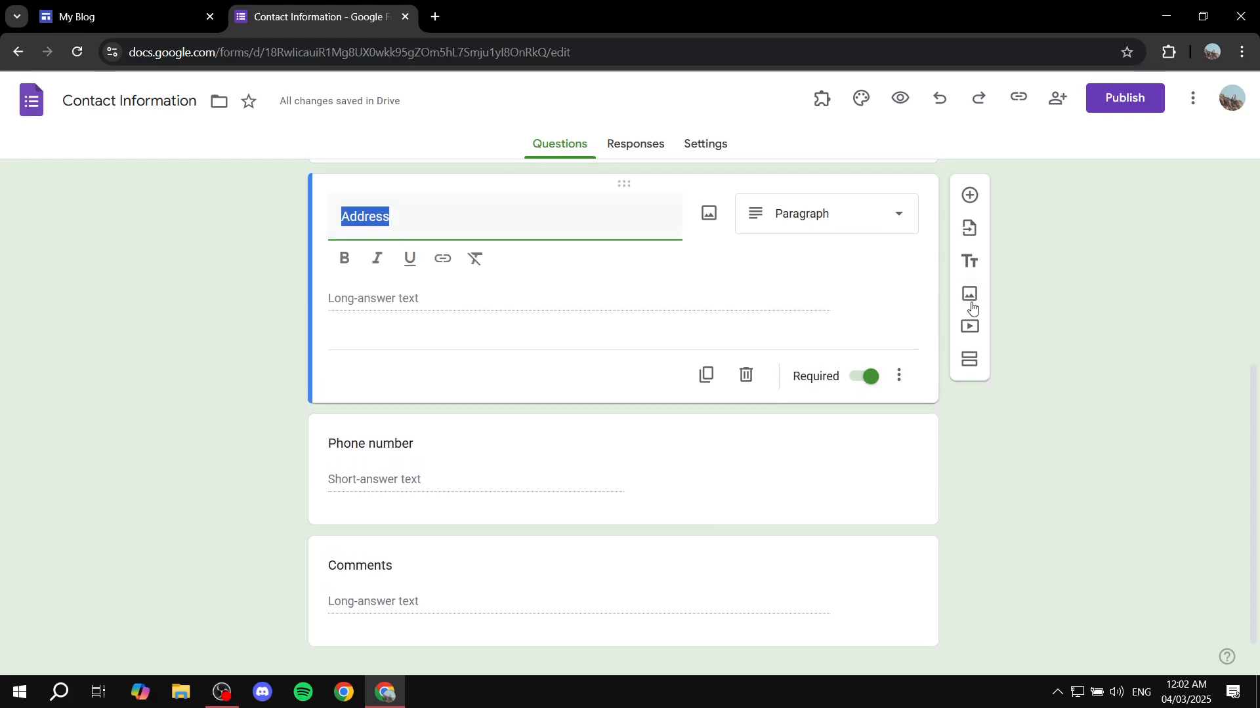
scroll(952, 309, up, 1)
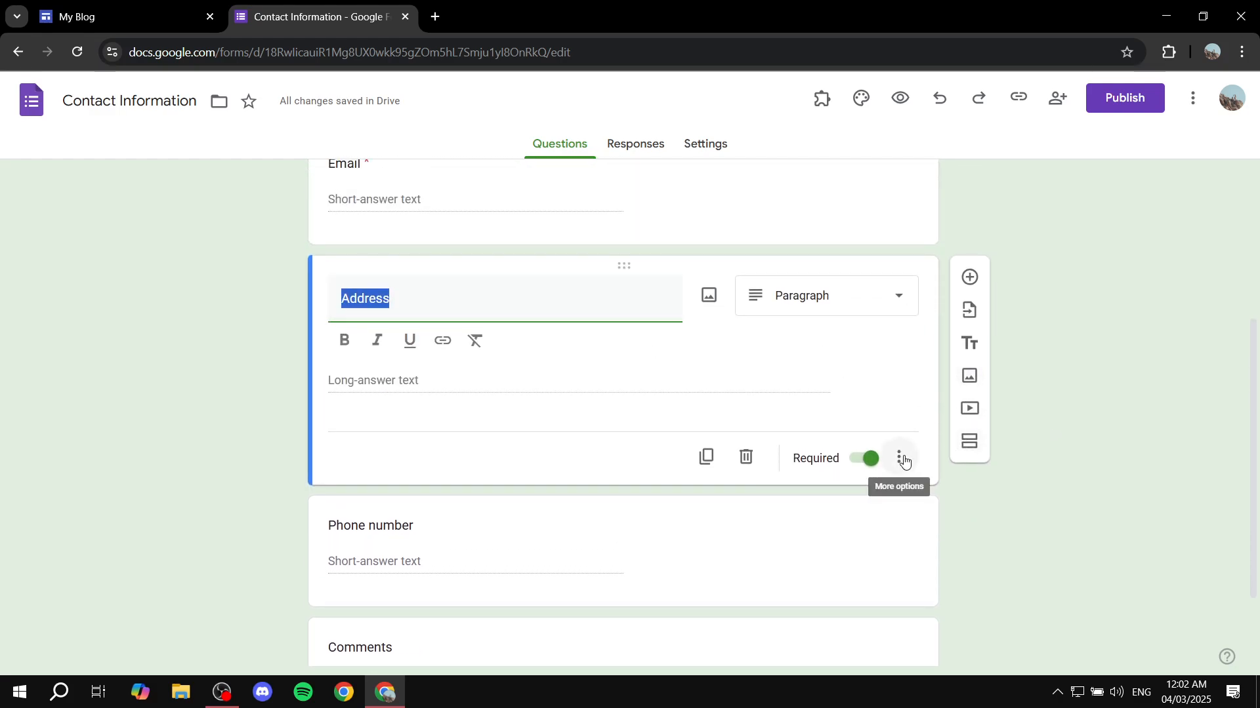
click(745, 458)
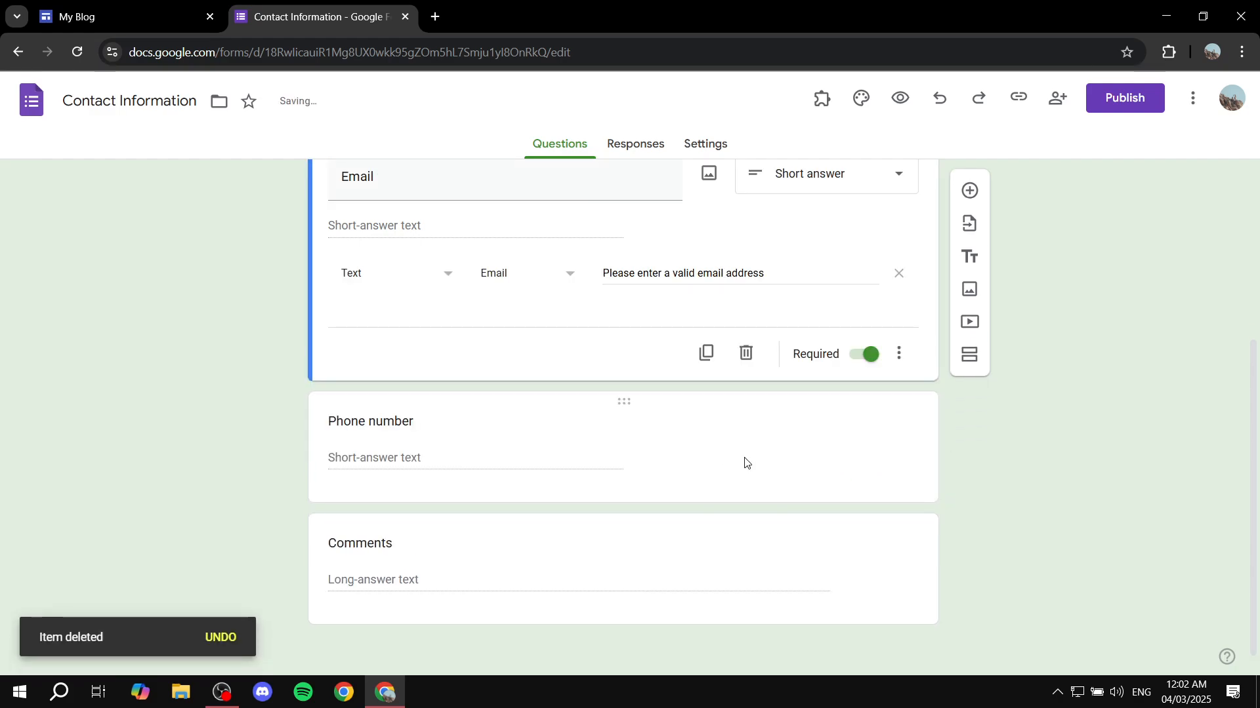
click(551, 411)
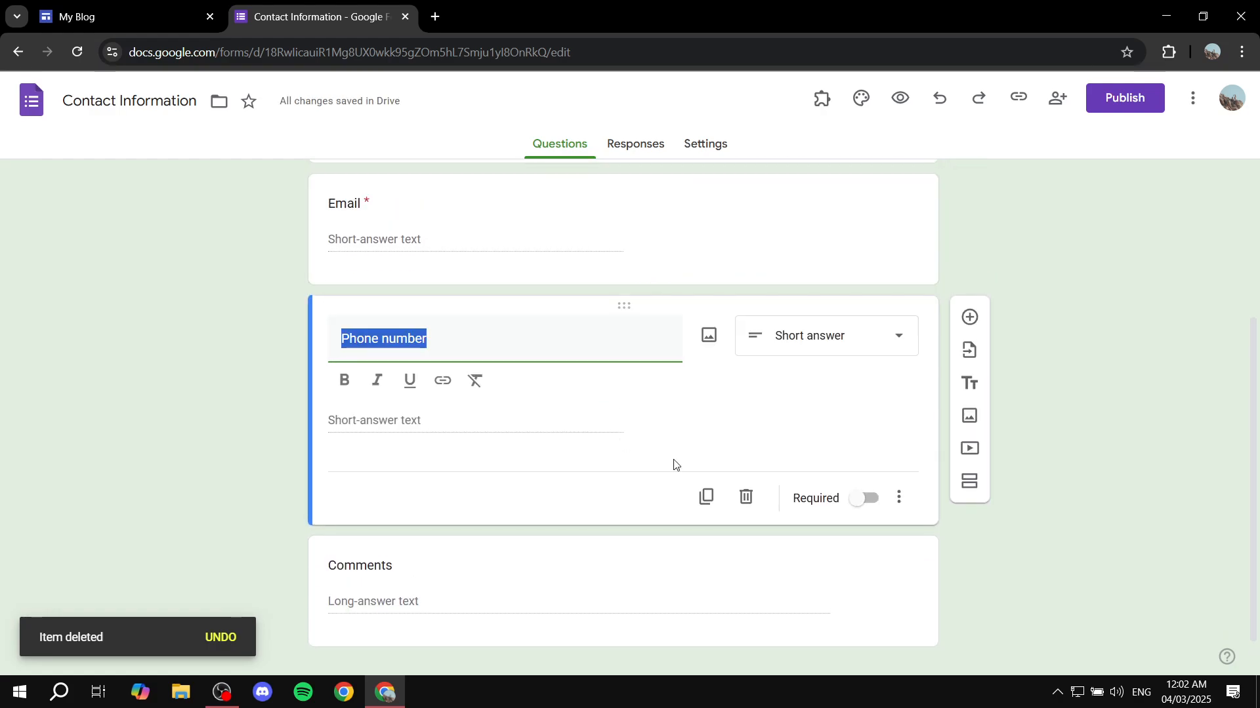
click(746, 502)
click(694, 524)
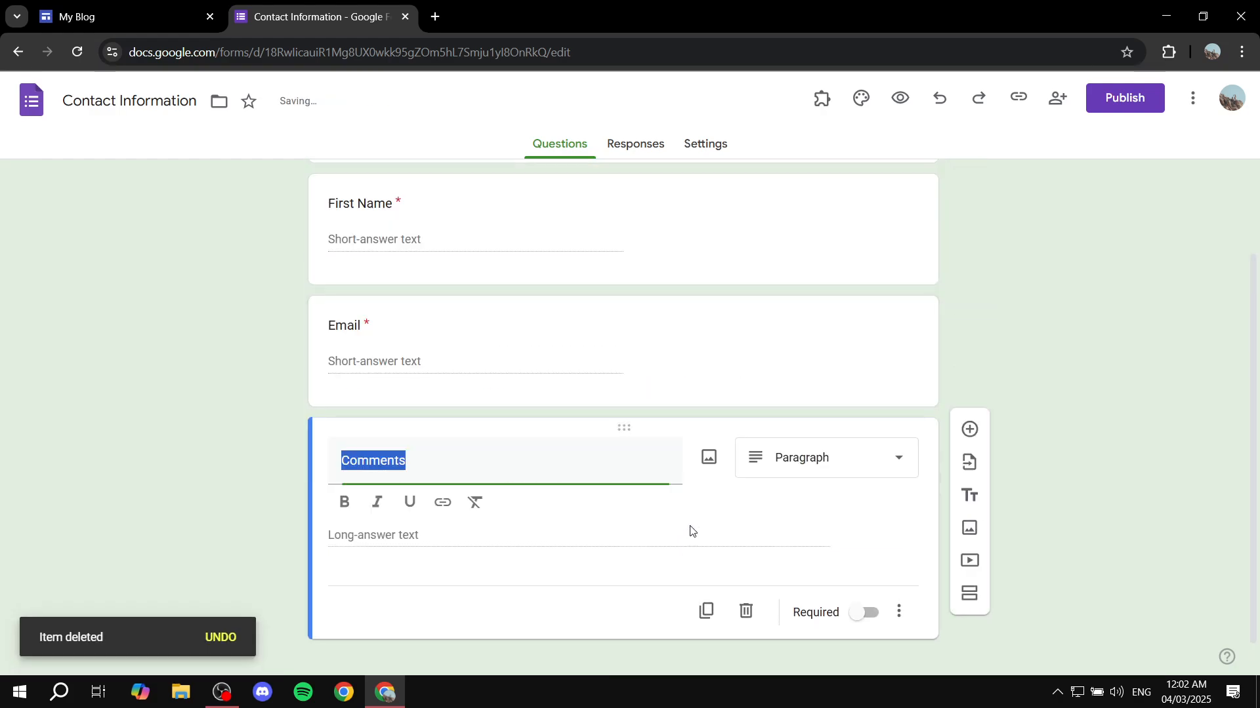
click(746, 619)
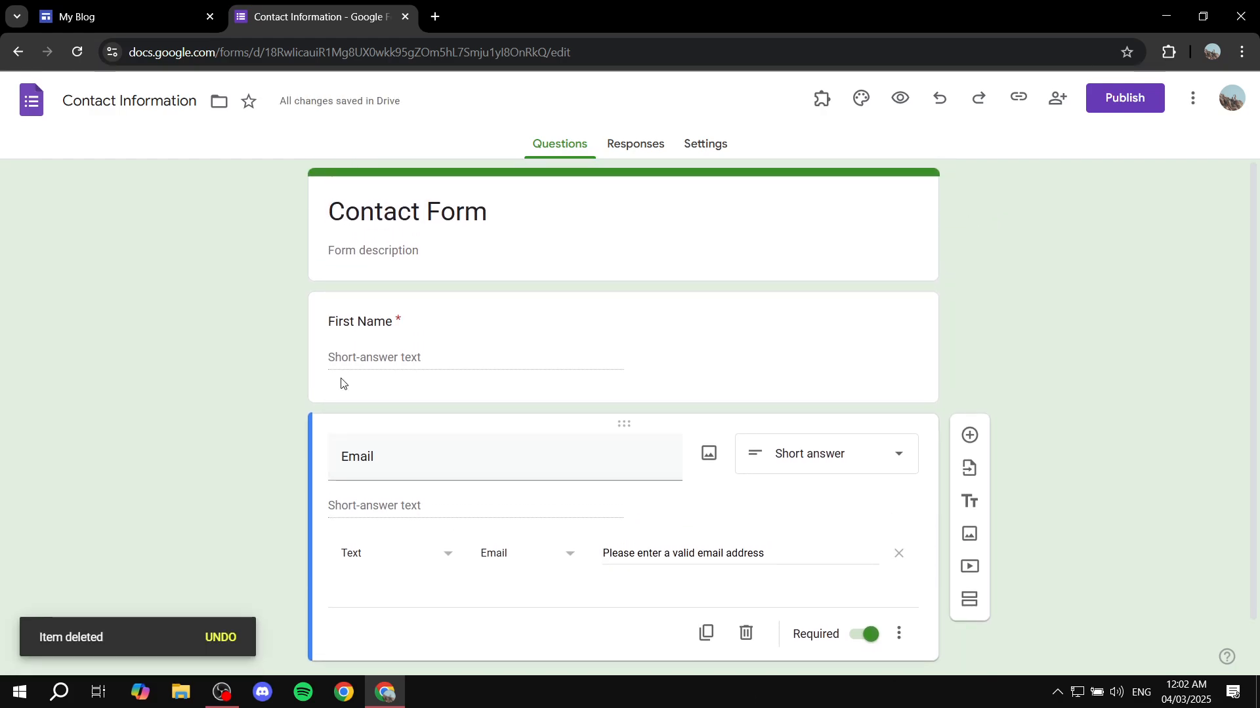
Step: Add a "Birthday" question below Email with the Date answer type and make it optional
scroll(215, 392, down, 1)
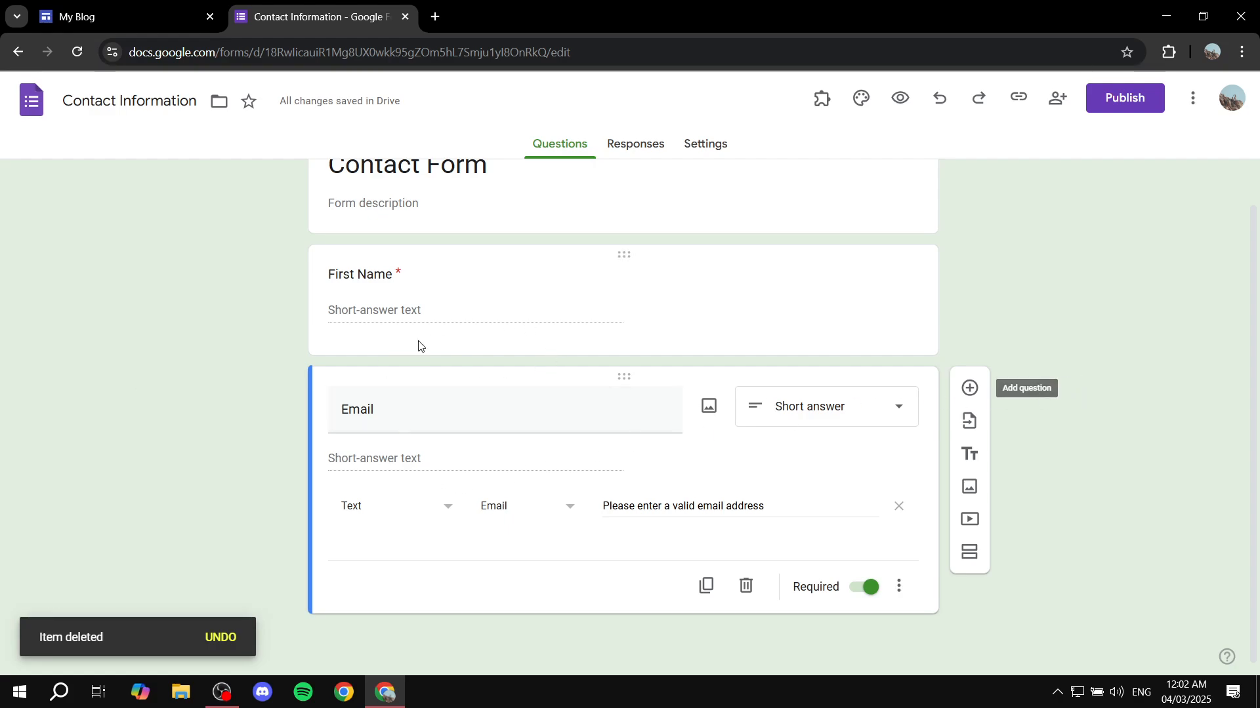
click(957, 393)
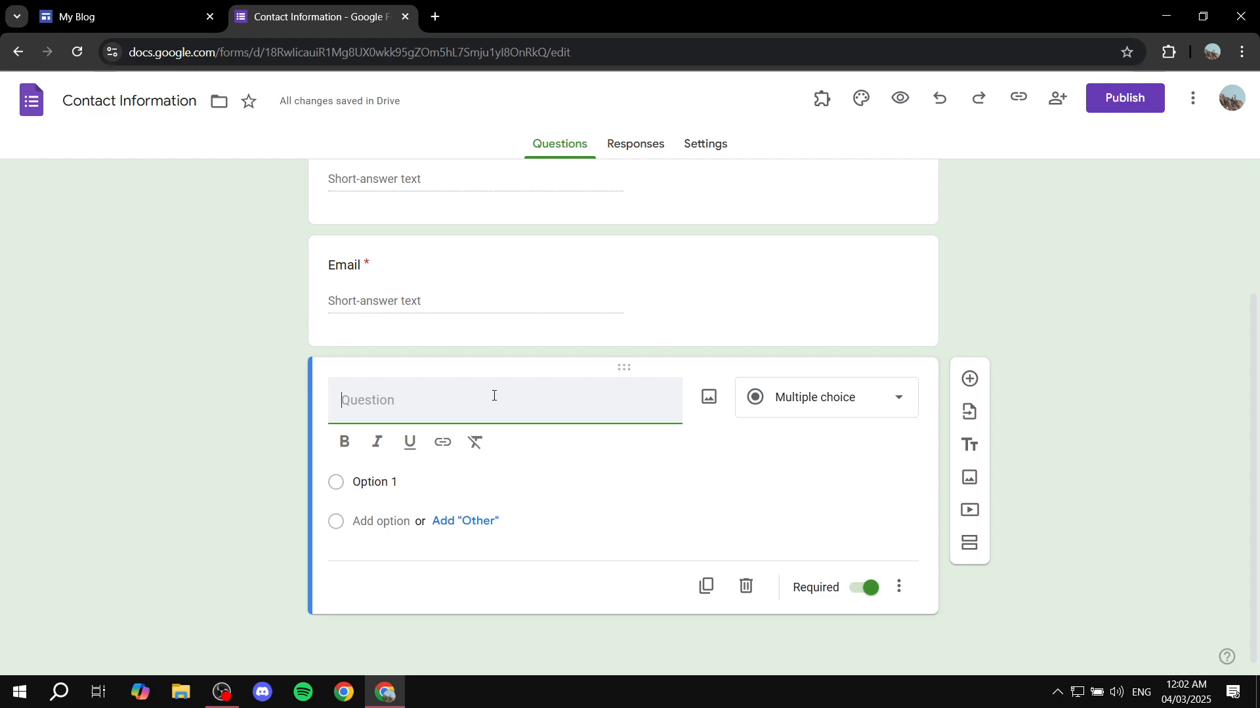
text(Birthday)
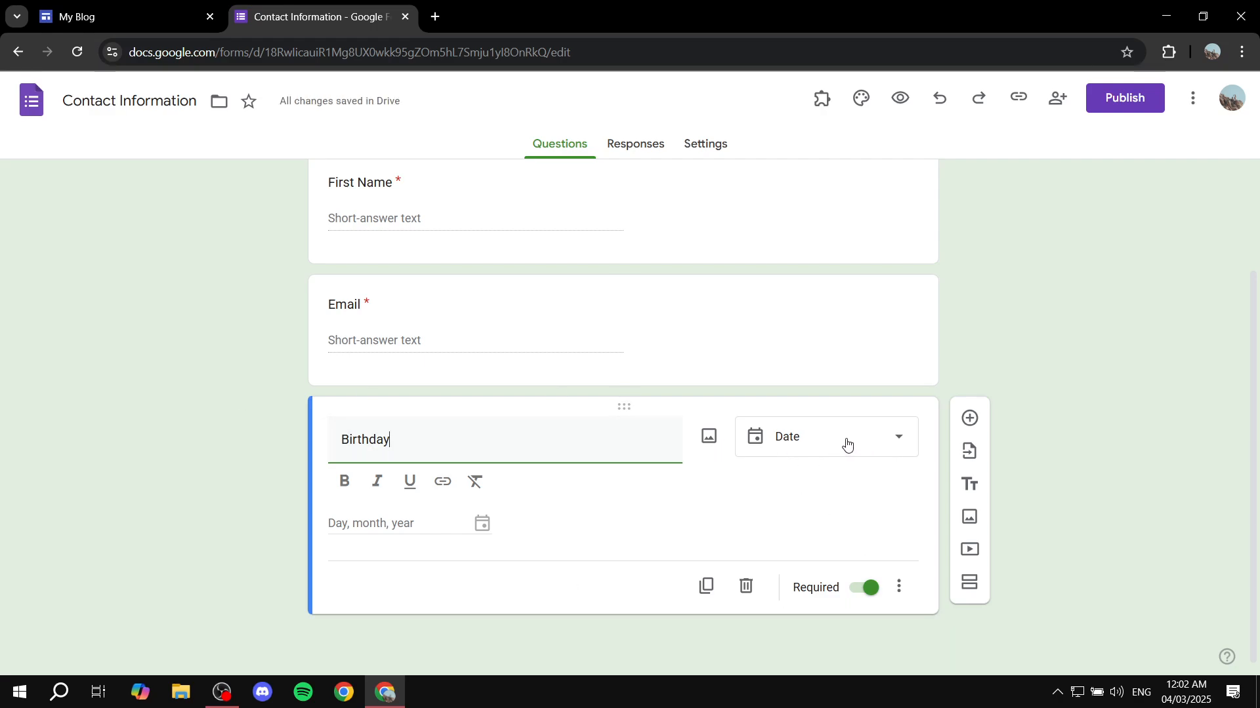
click(846, 440)
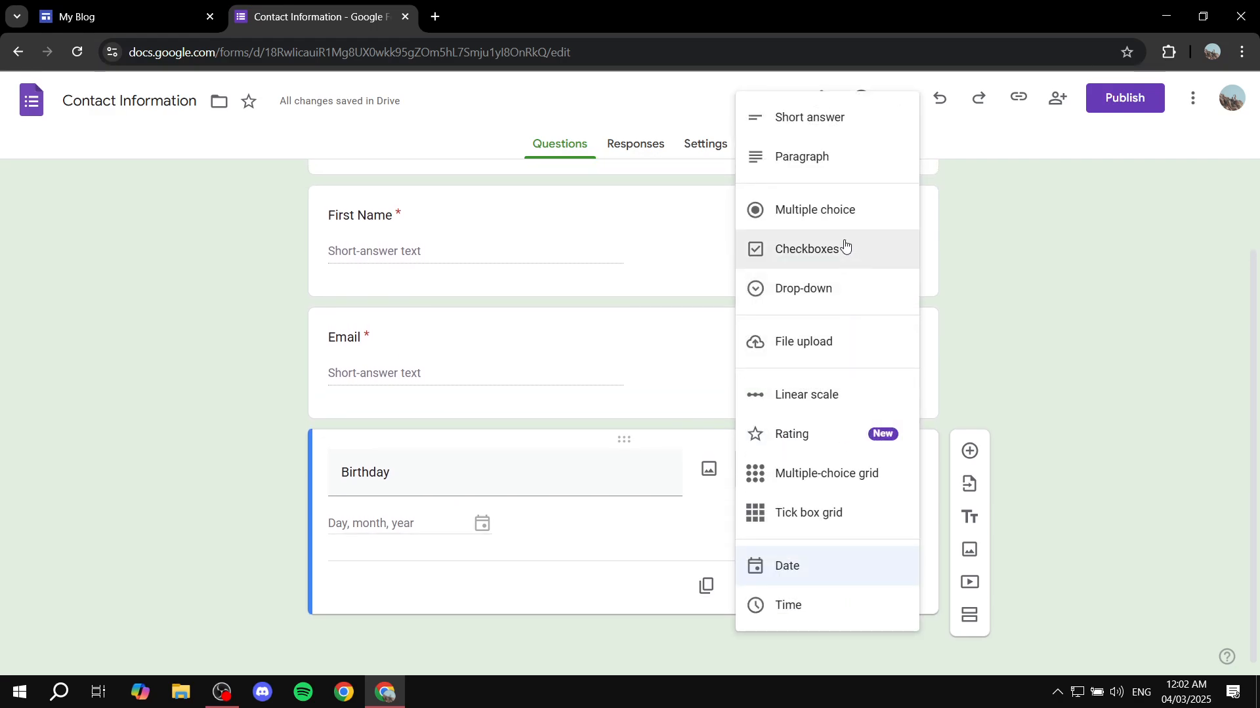
click(801, 575)
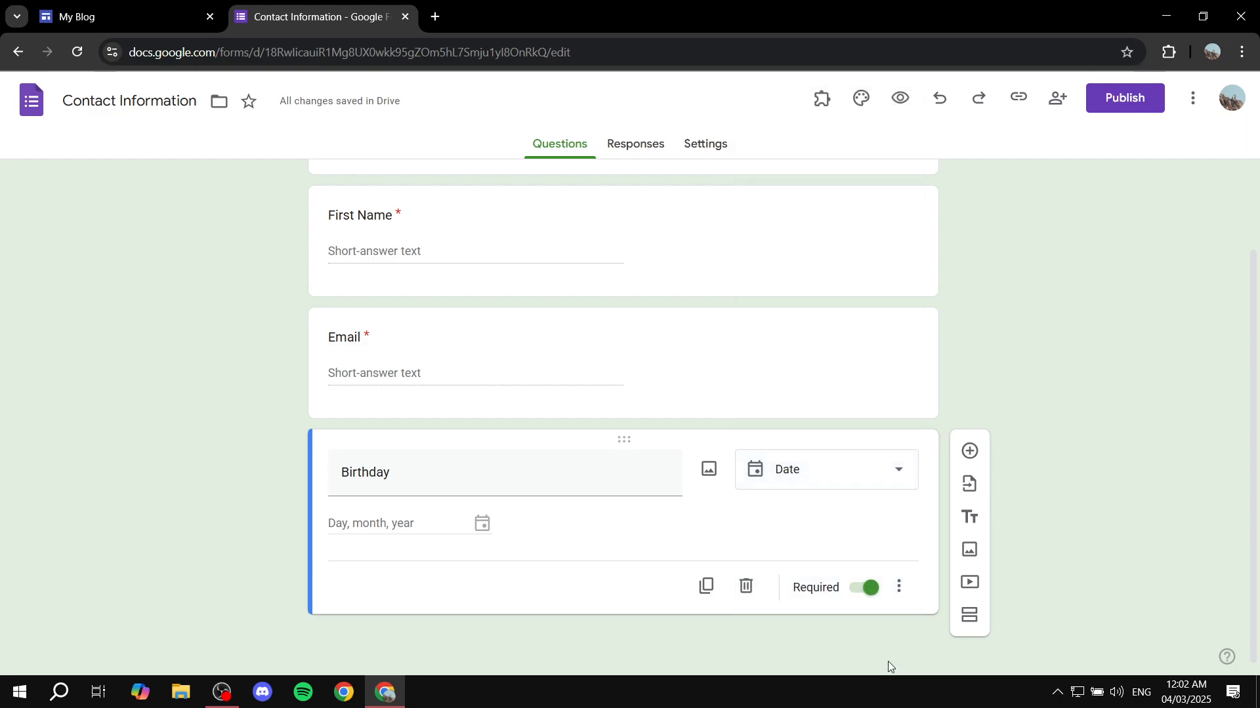
click(871, 595)
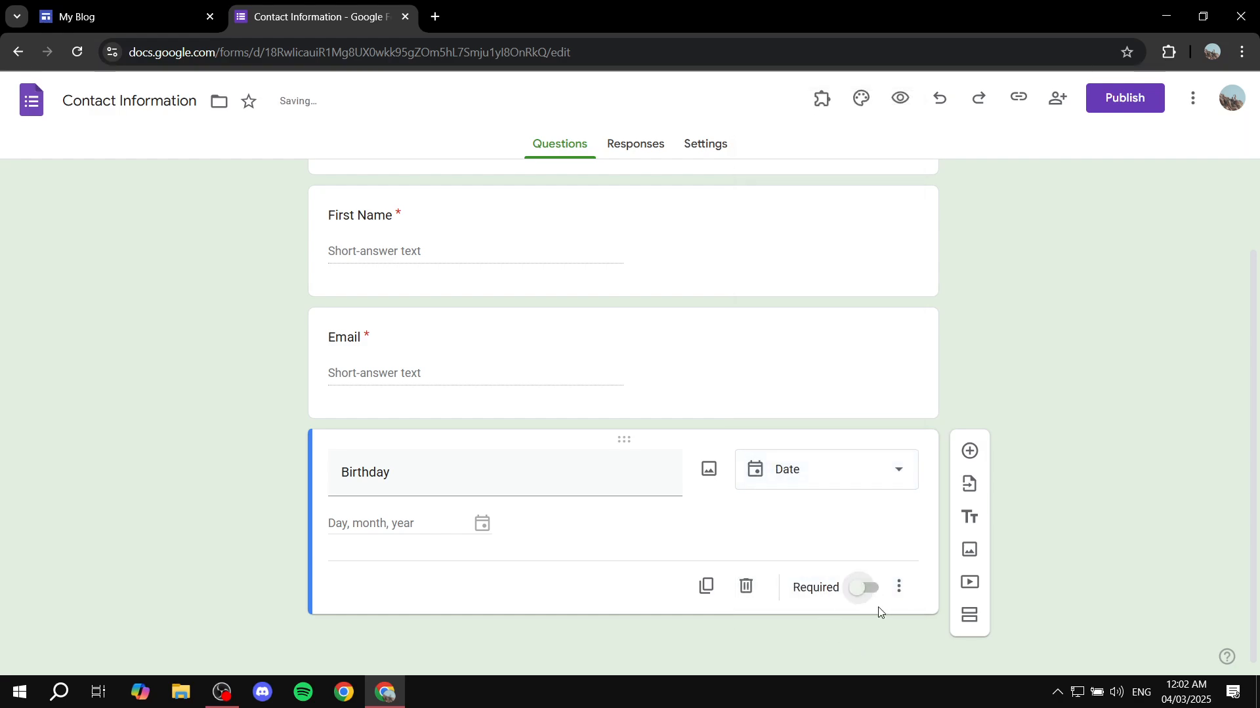
Step: Check the form's responses view and return to its questions
scroll(718, 378, up, 2)
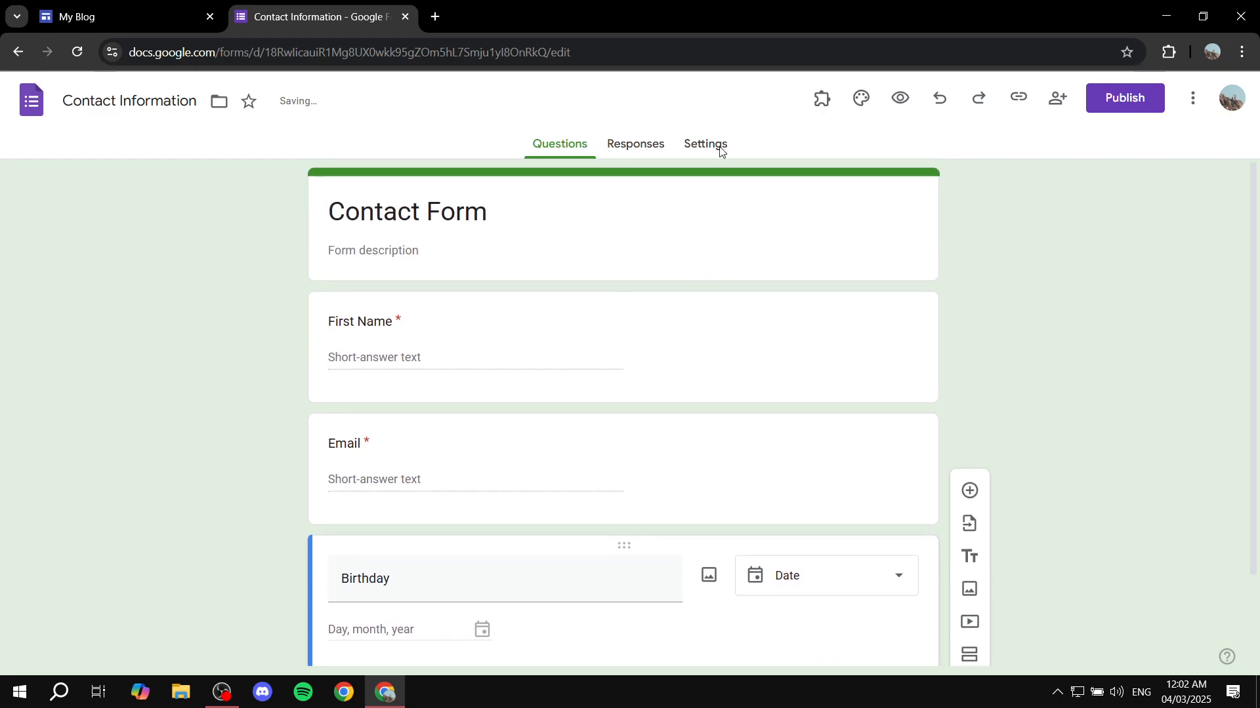
click(633, 142)
click(559, 152)
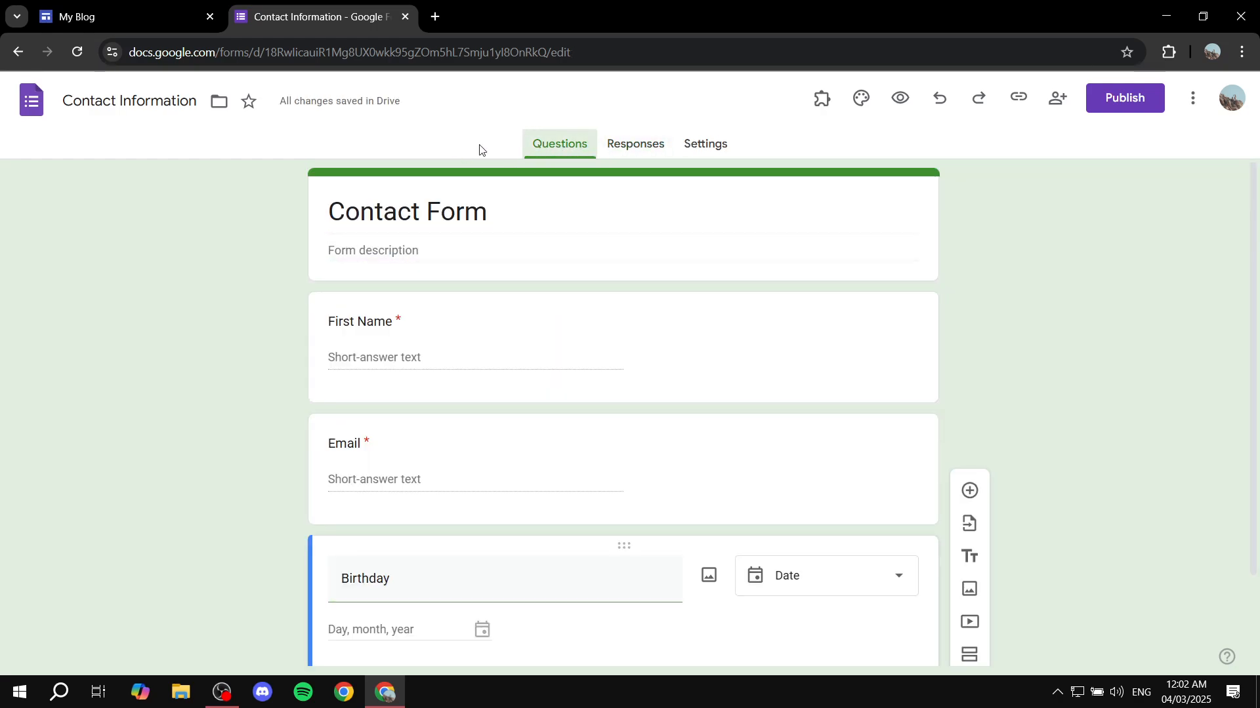
Step: Set the form's email address collection to Verified in its response settings
click(706, 149)
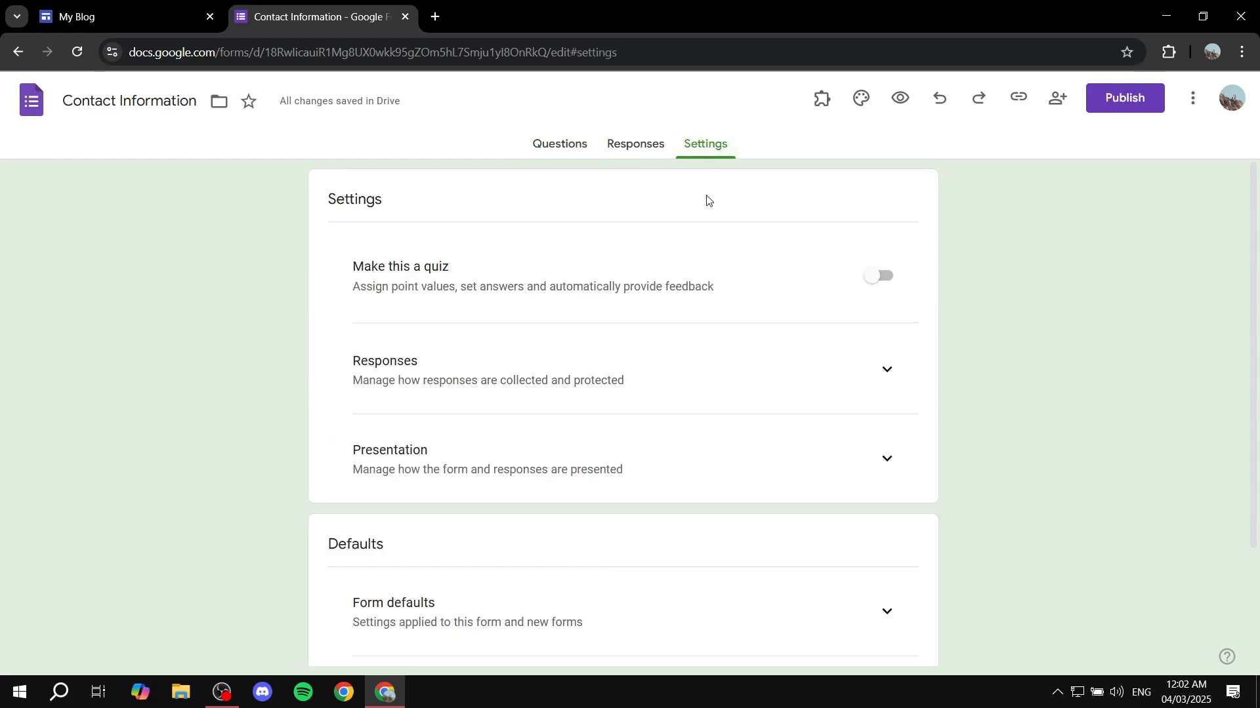
scroll(652, 323, down, 2)
scroll(576, 346, up, 2)
click(883, 375)
scroll(770, 296, down, 3)
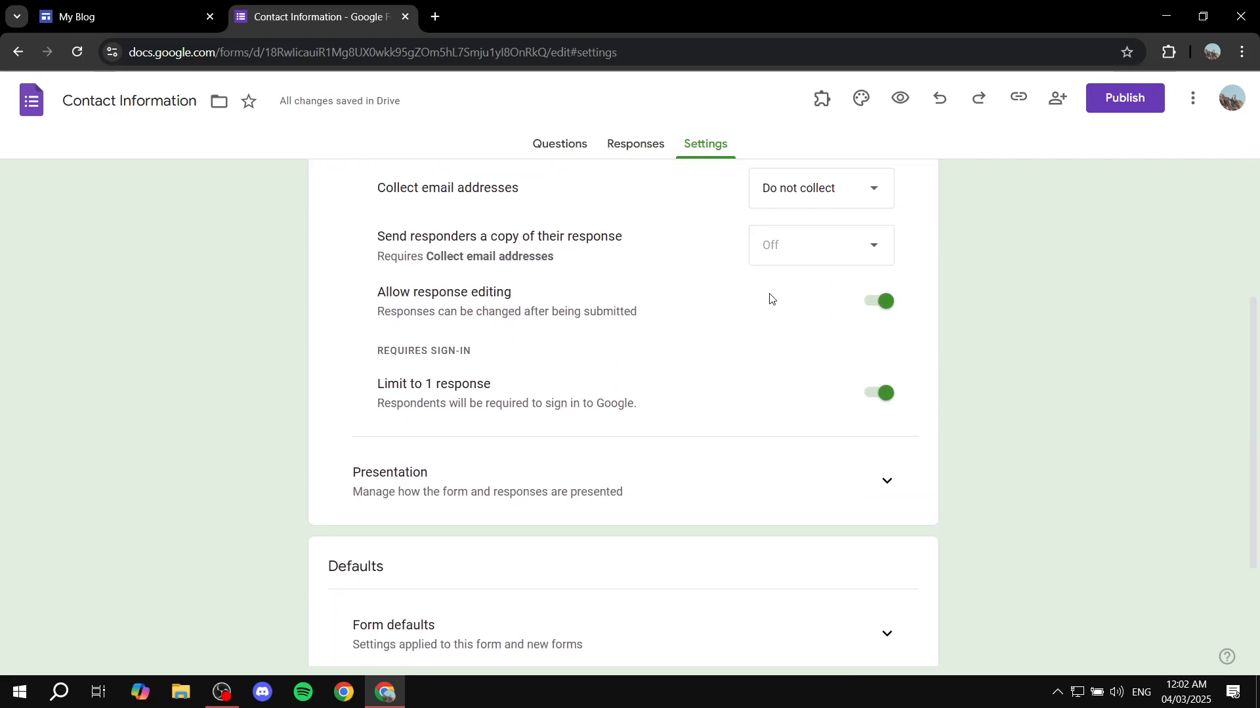
scroll(733, 293, up, 1)
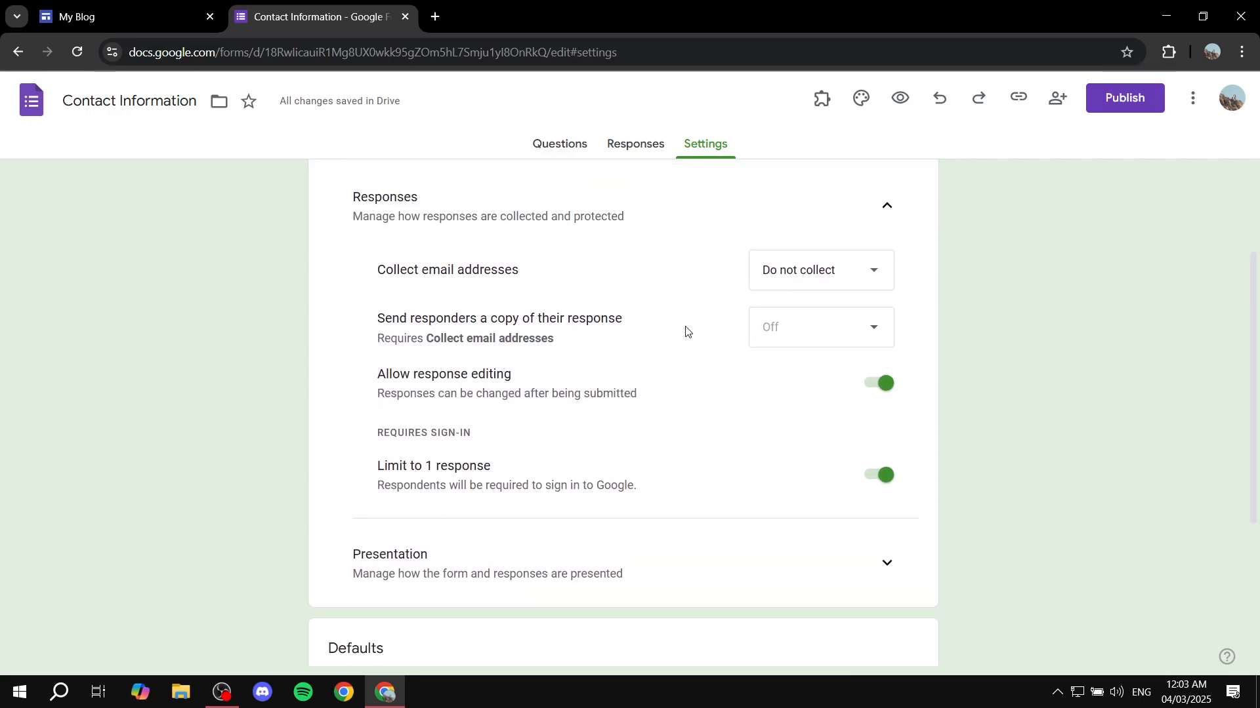
click(812, 276)
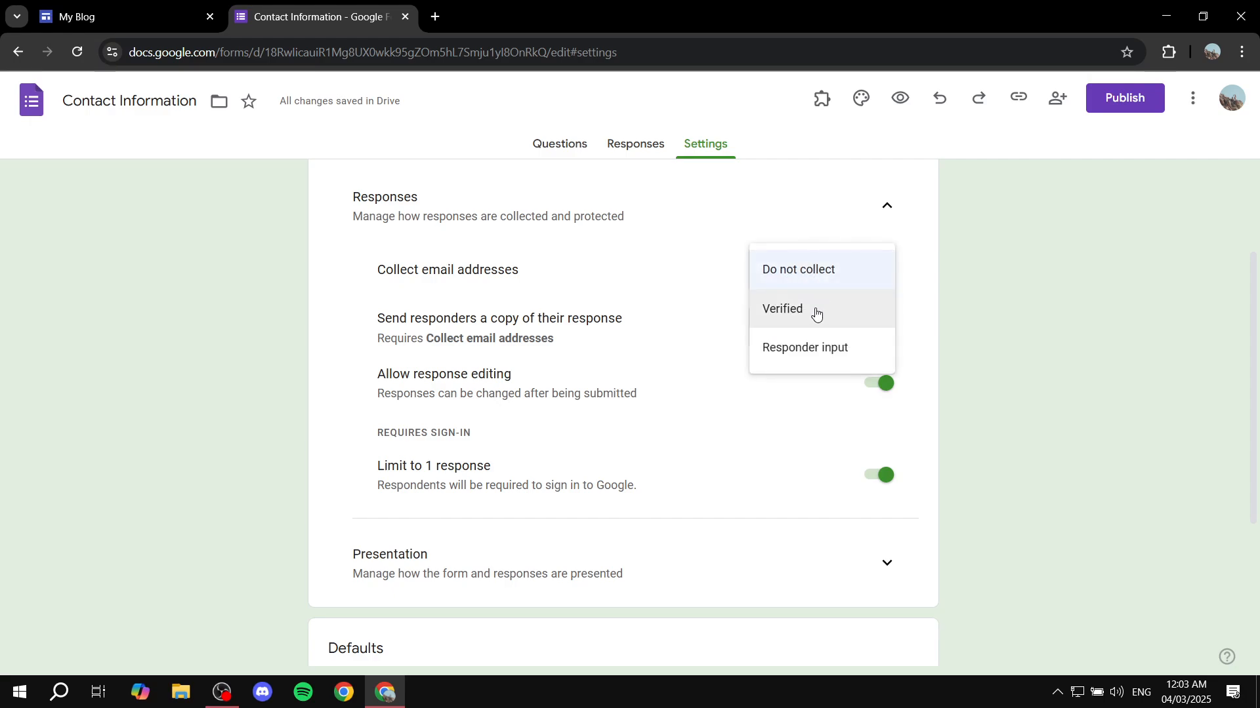
click(810, 309)
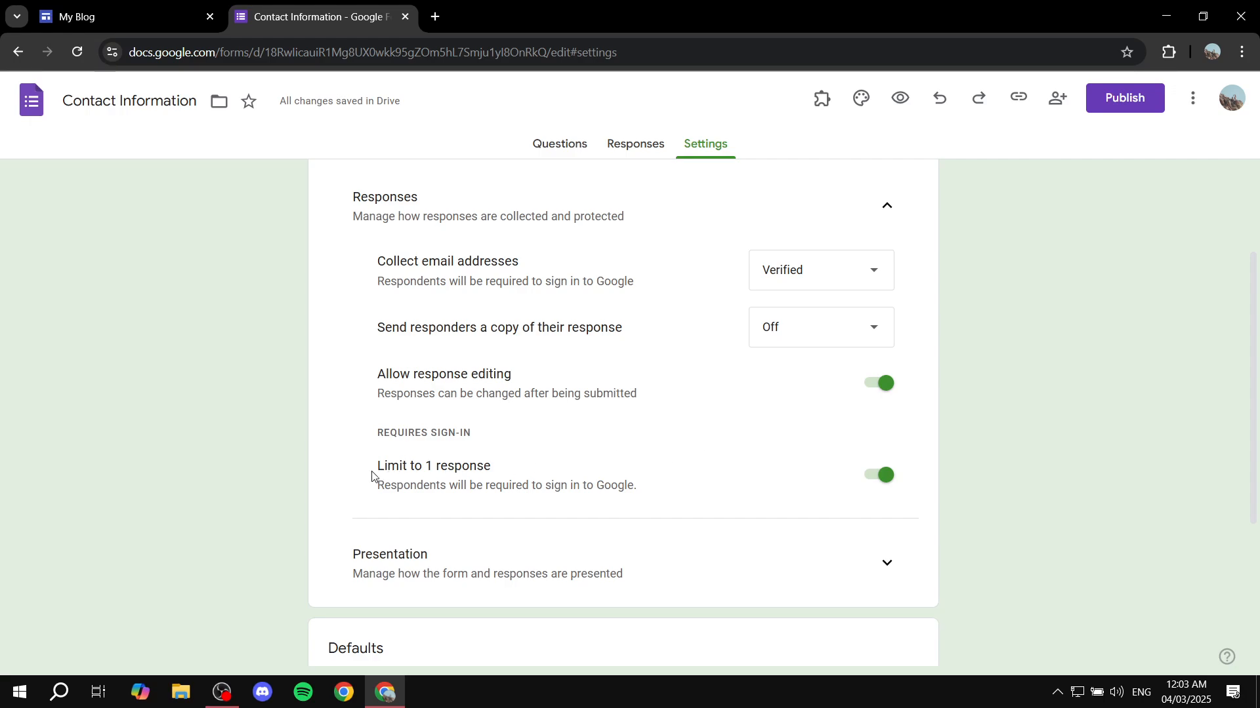
Step: Try turning off the limit of one response per respondent, restore it, and collapse the response settings
drag(372, 476, 478, 486)
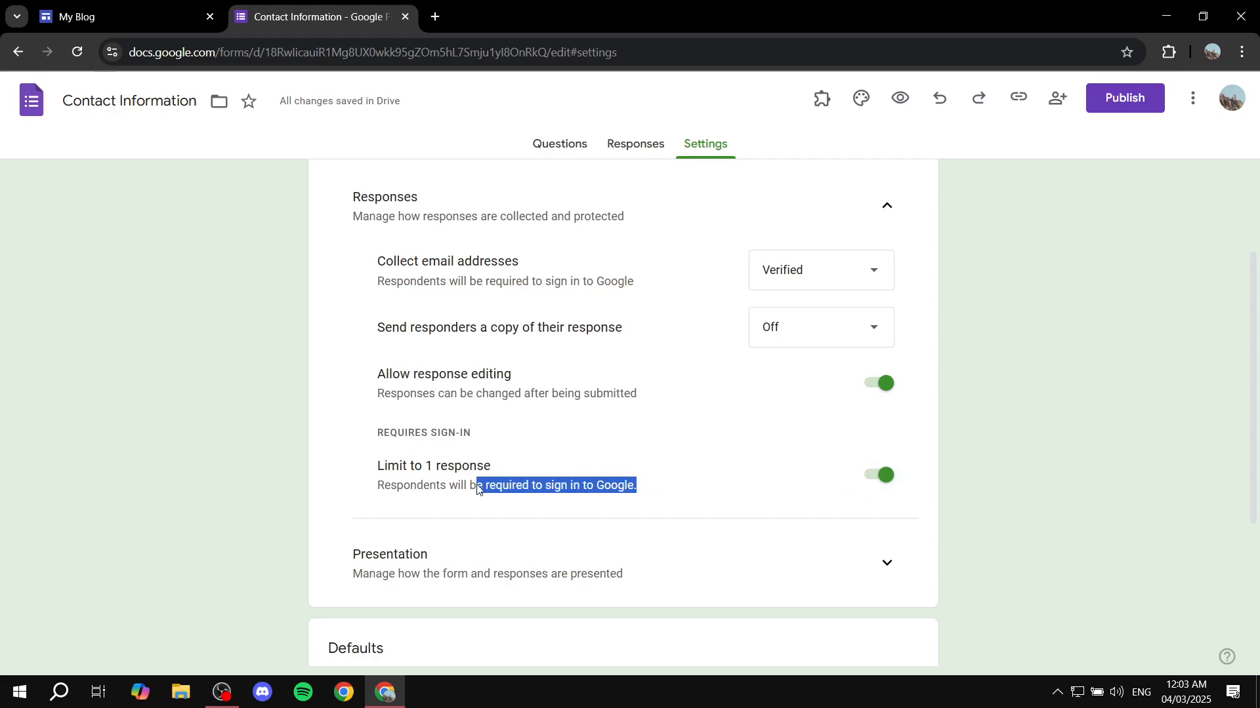
click(696, 487)
click(875, 485)
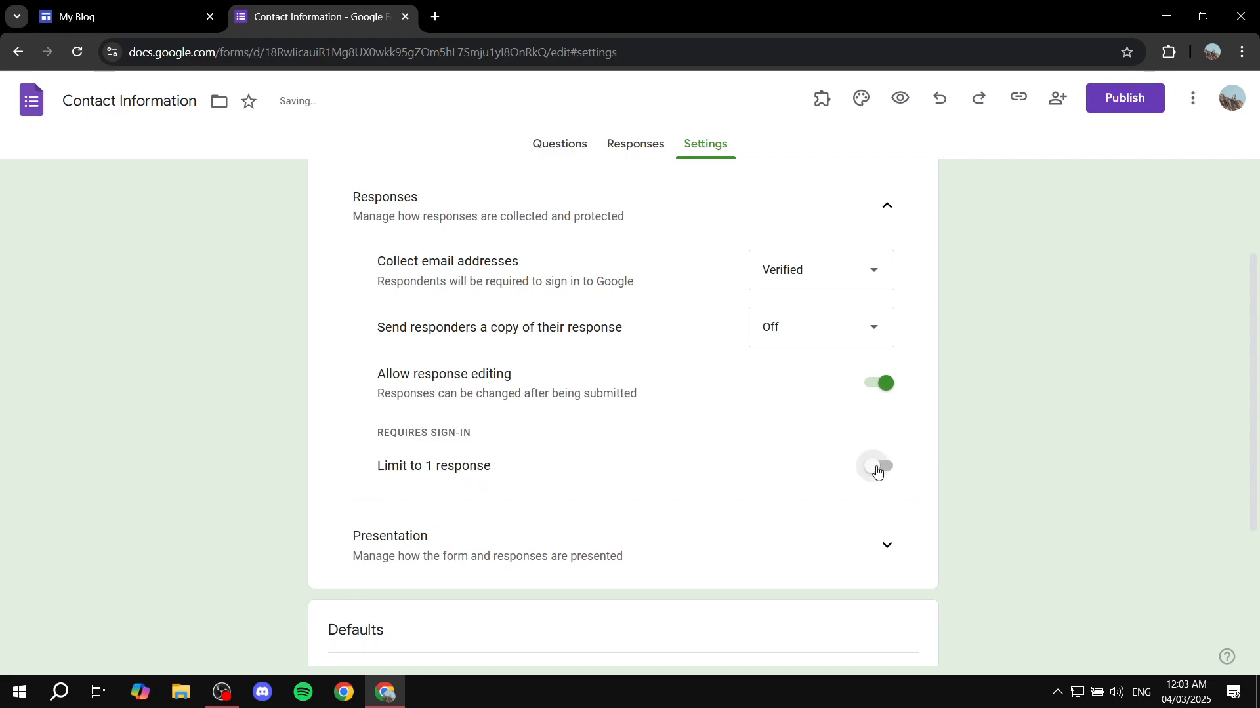
click(877, 473)
scroll(853, 341, up, 3)
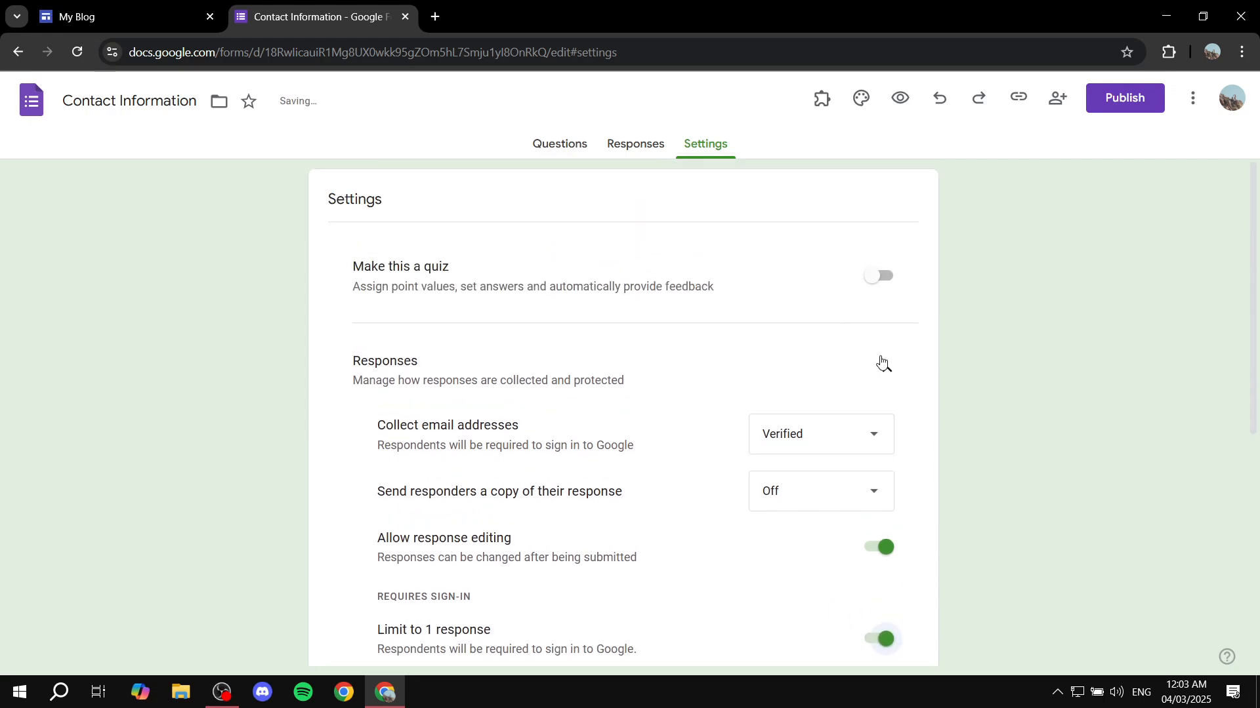
click(886, 369)
Step: Publish the form for anyone with the link
click(1142, 97)
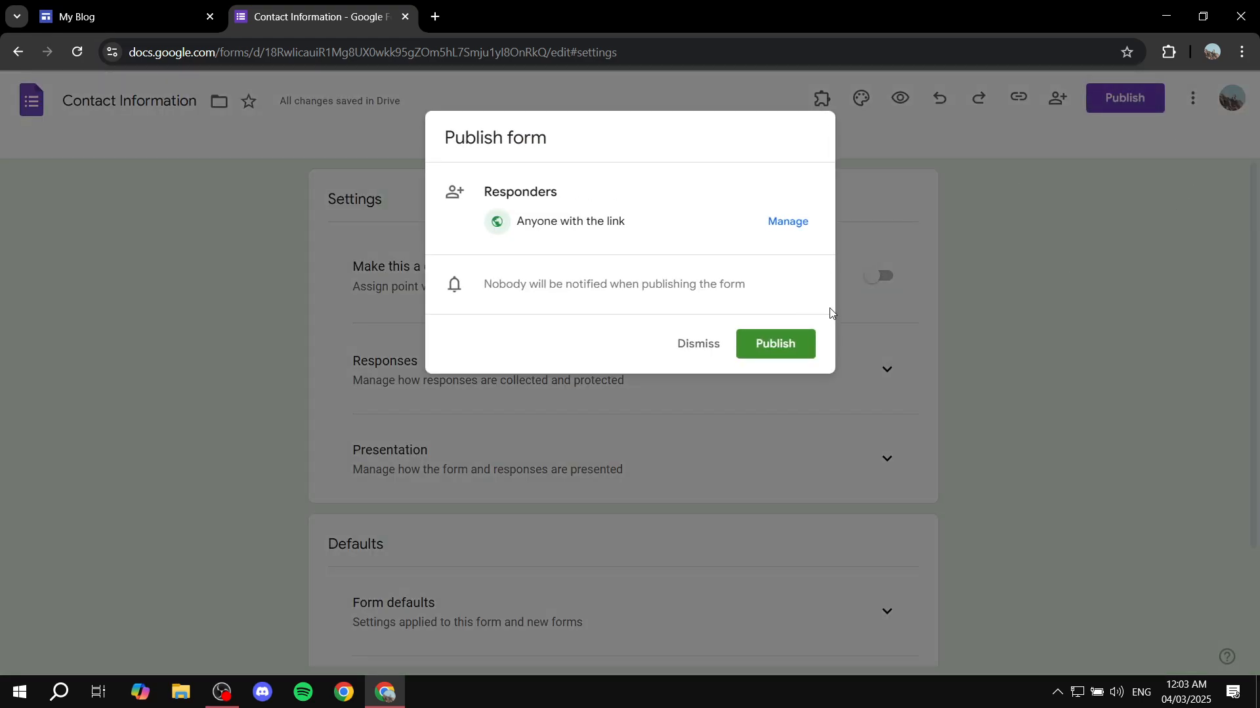
click(803, 343)
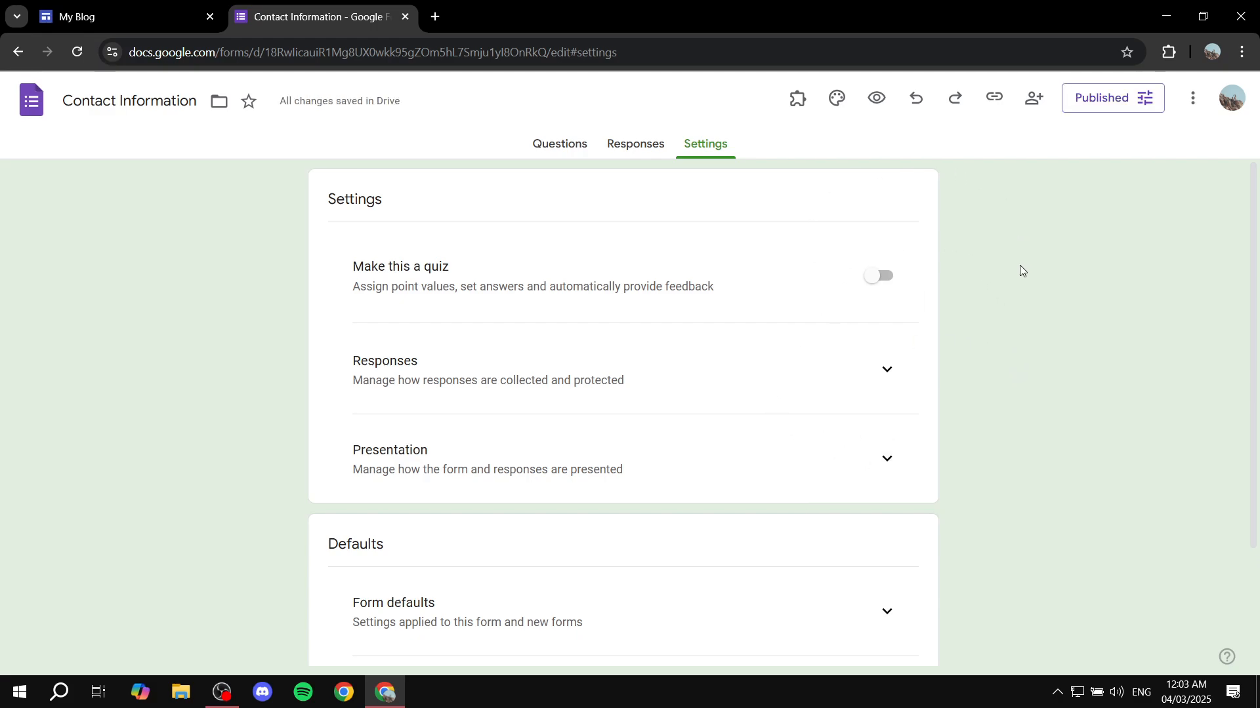
scroll(1004, 266, down, 2)
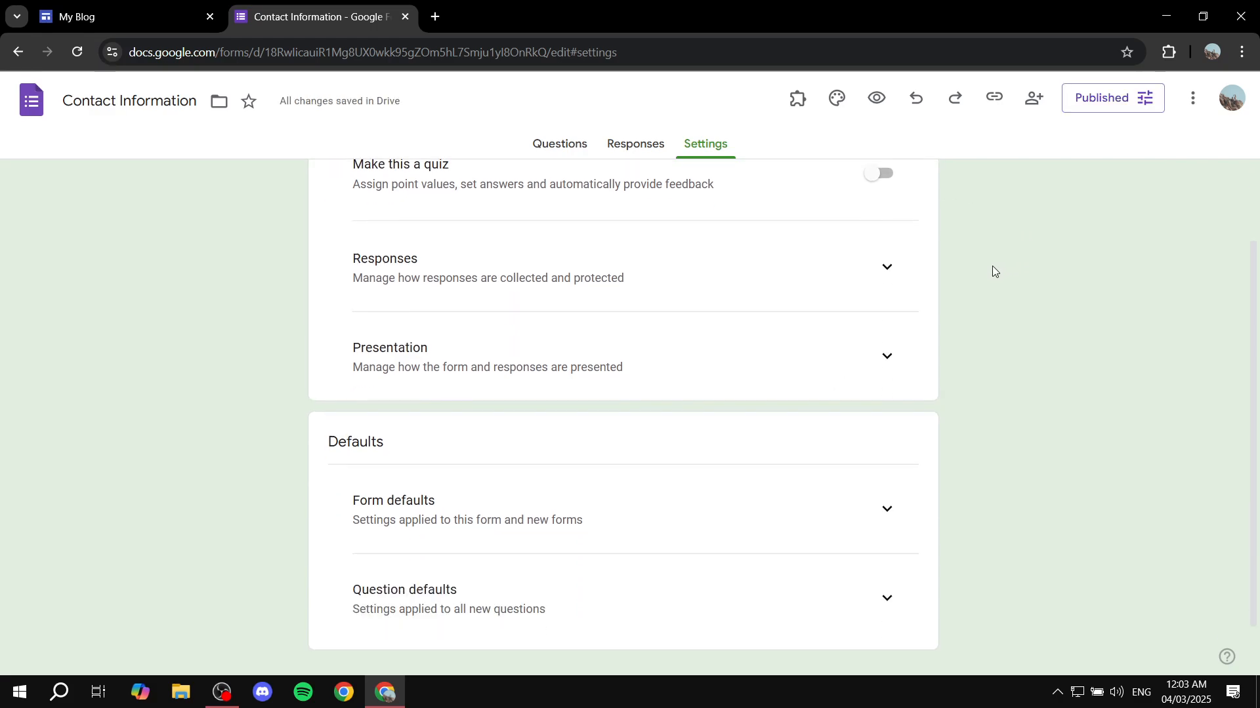
Step: Reopen the Contact Information form from the Google Forms home page, check its responses view, and close the form
click(31, 105)
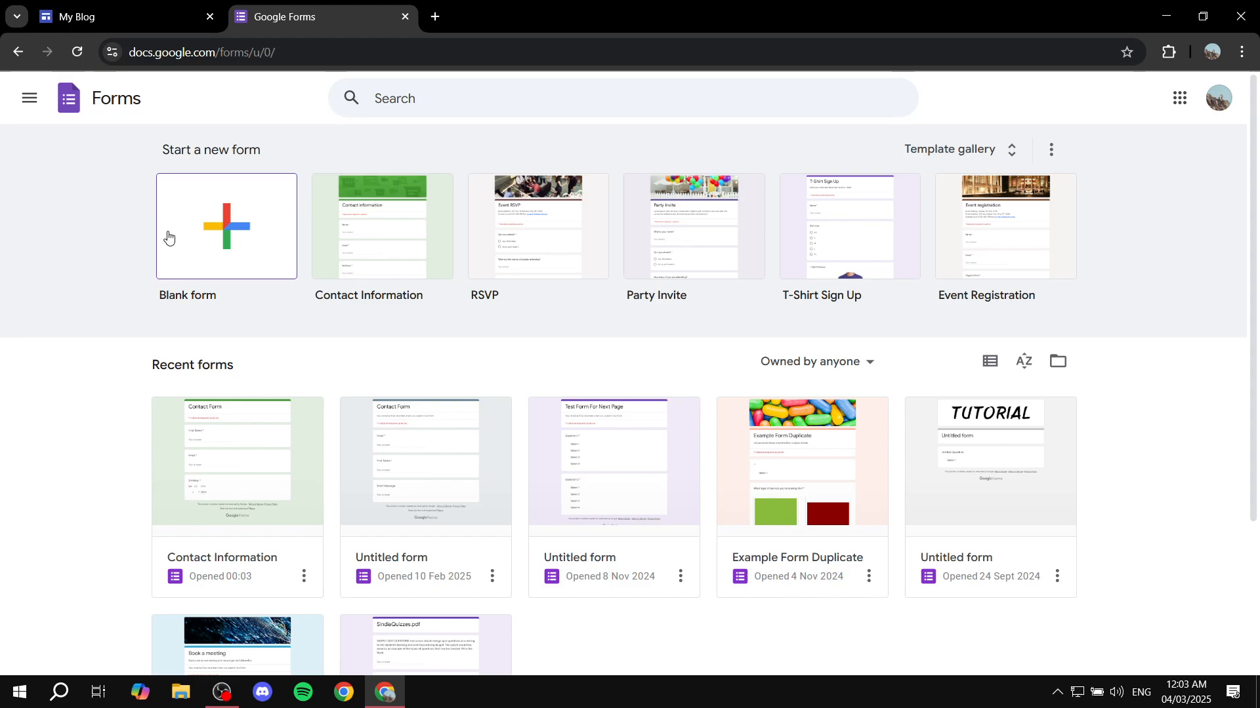
click(116, 5)
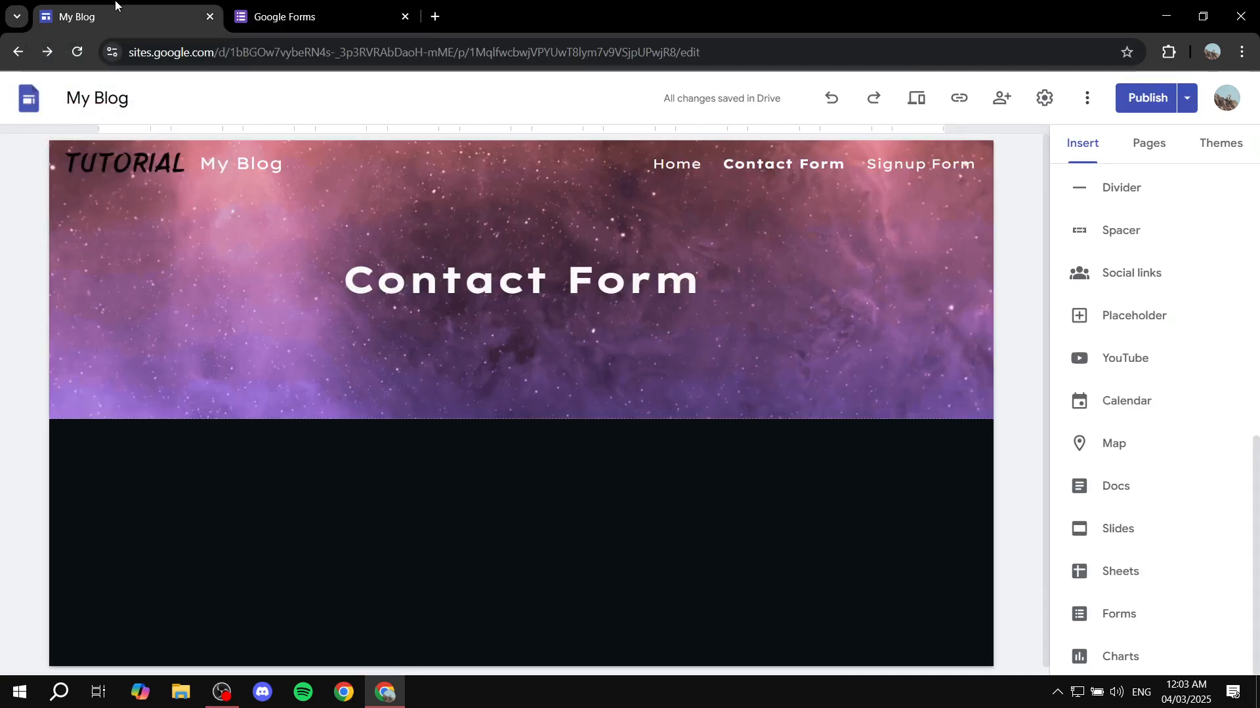
click(292, 7)
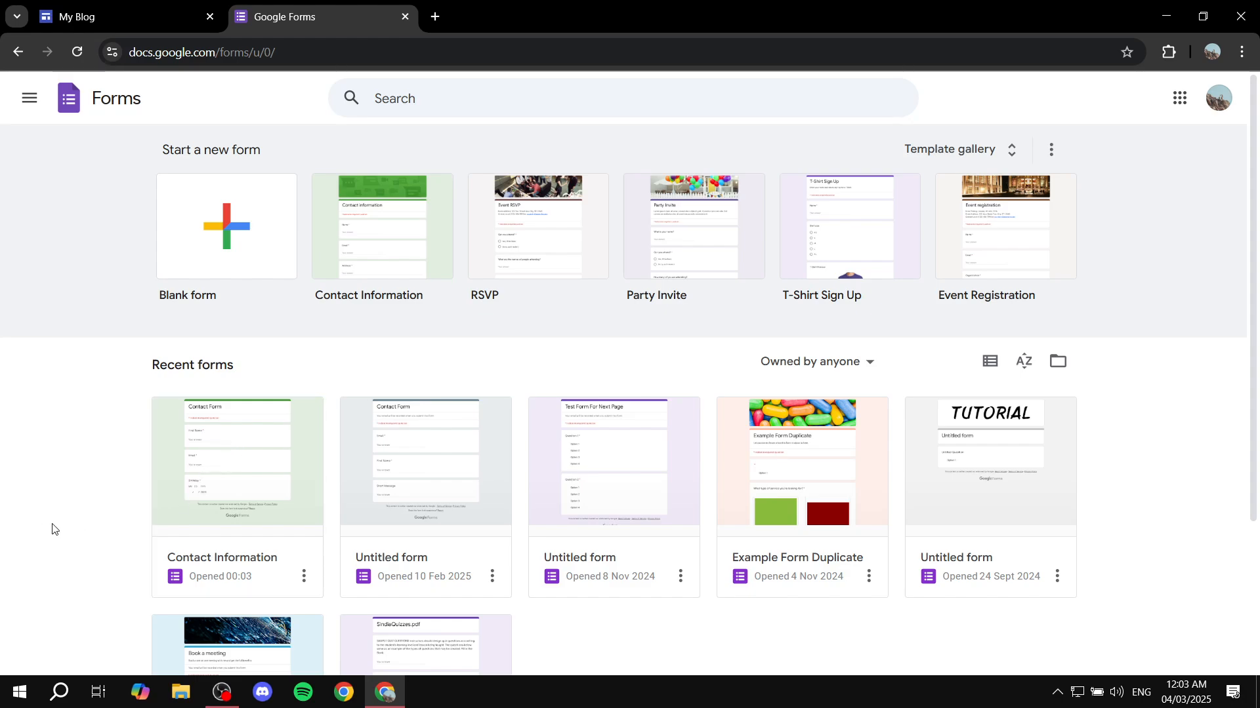
click(92, 7)
click(292, 16)
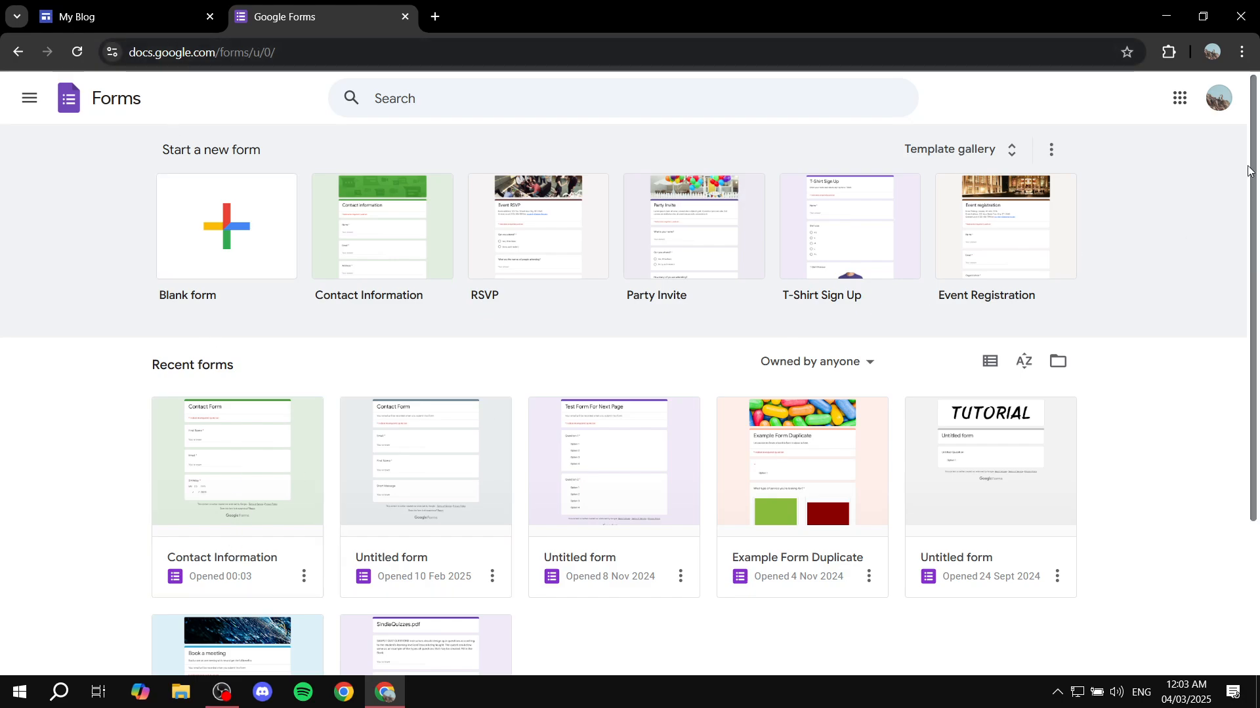
click(248, 500)
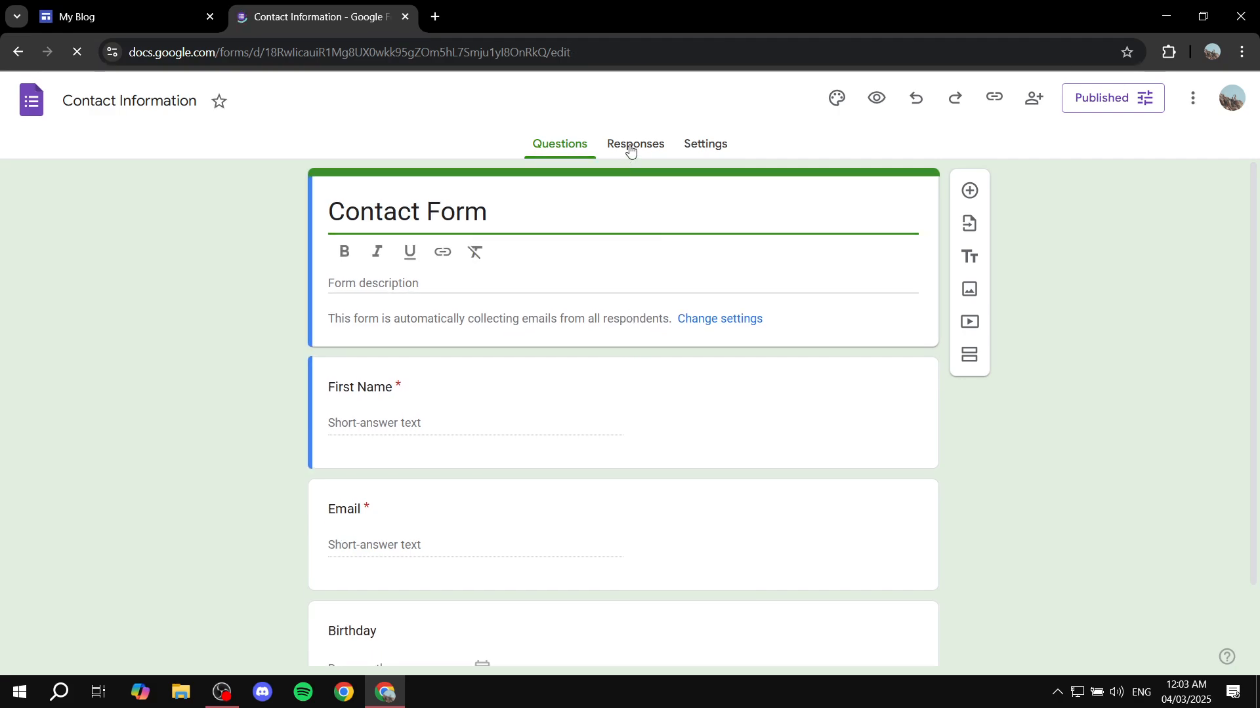
click(631, 147)
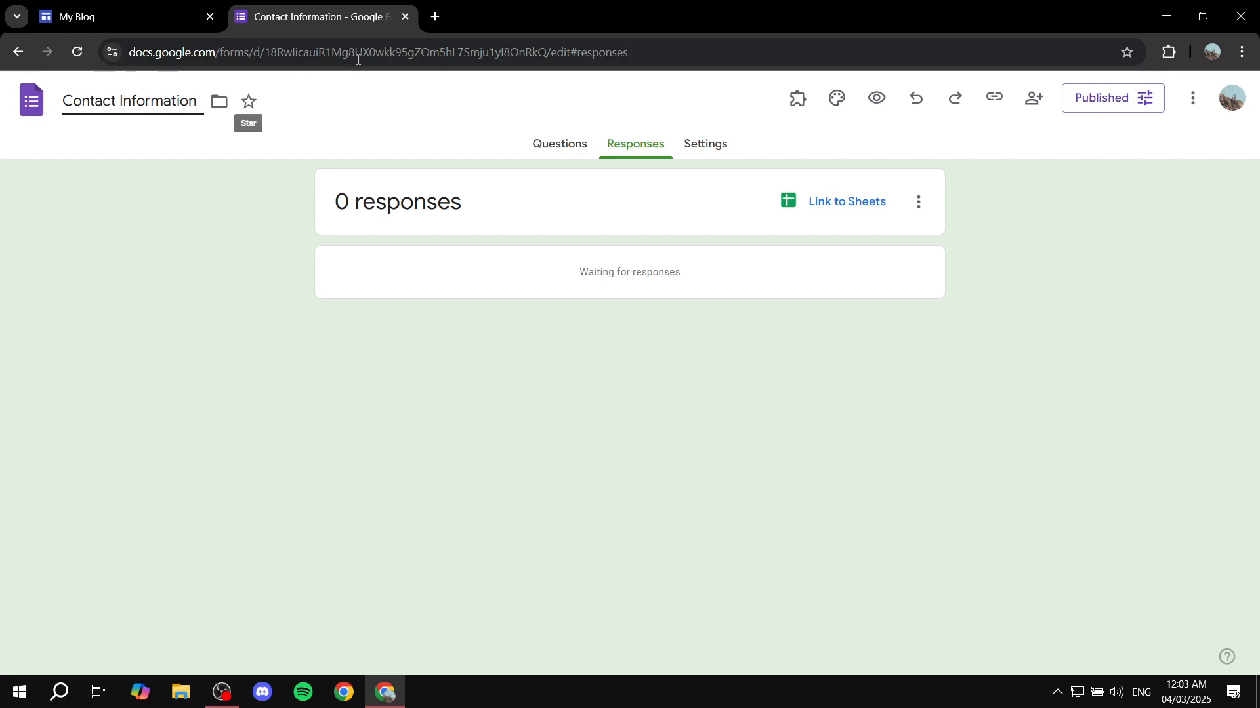
click(403, 17)
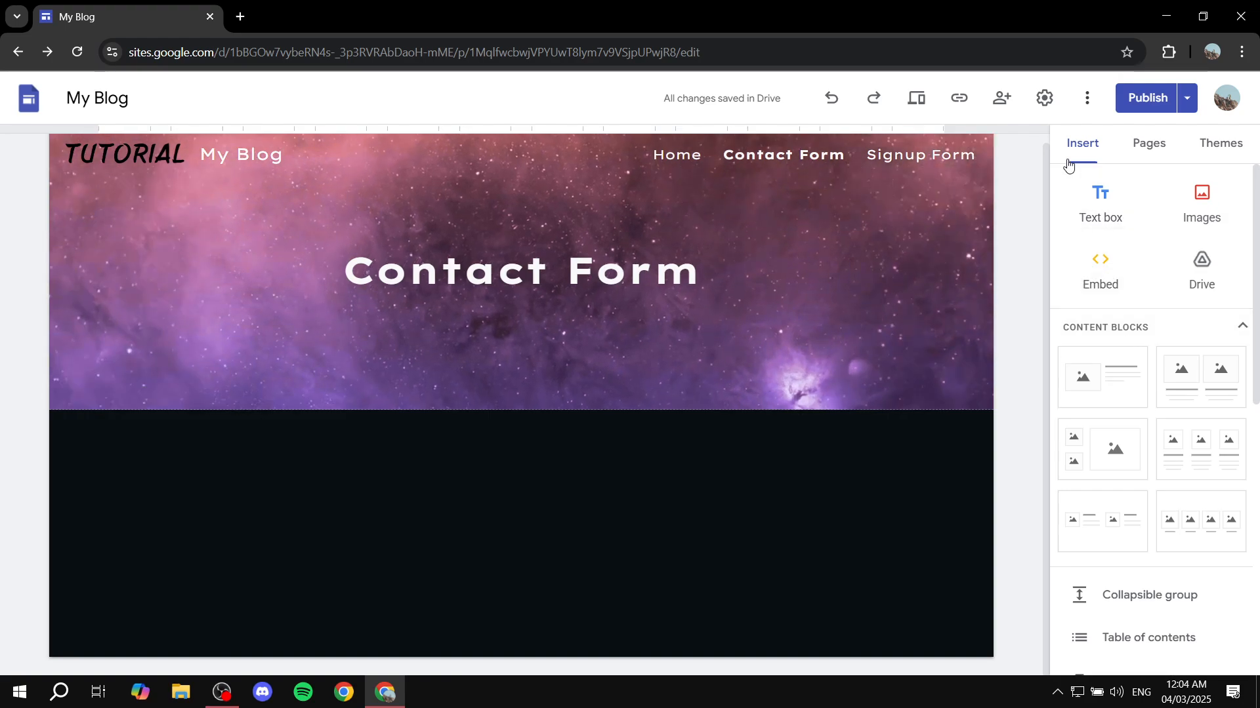
Step: Insert the Contact Information form from Google Forms into the site's Contact Form page
scroll(1148, 295, down, 6)
scroll(1151, 296, down, 3)
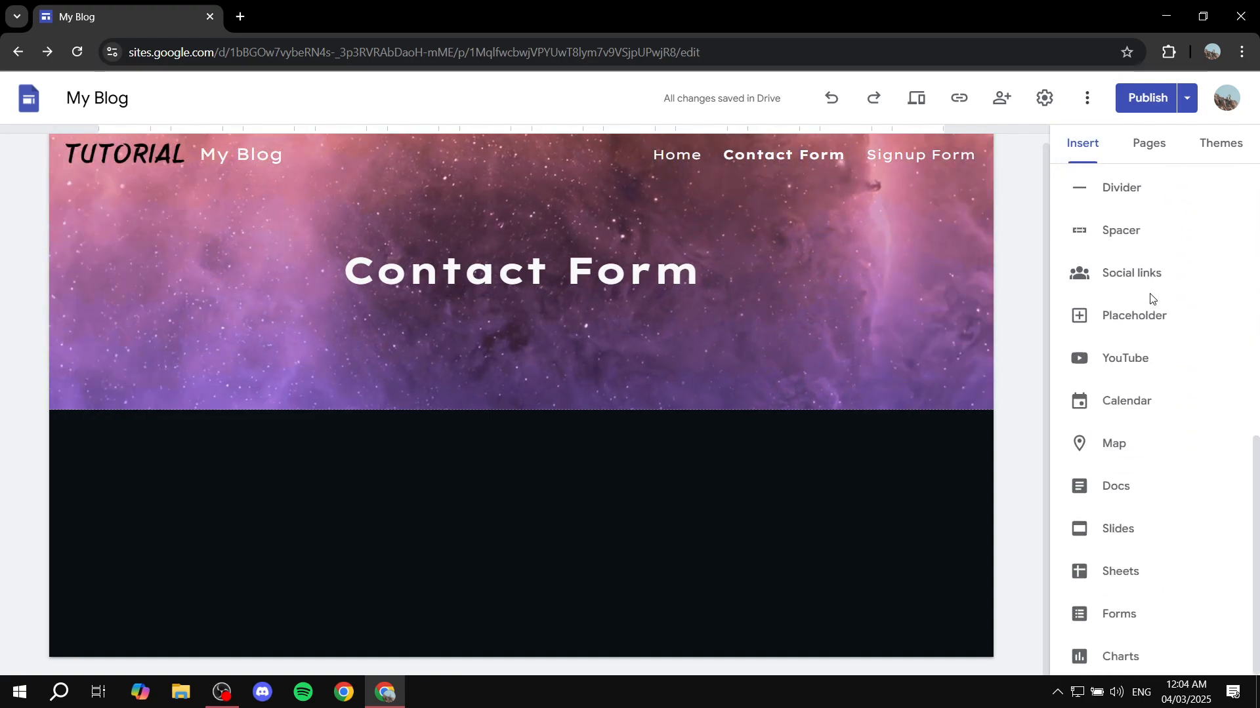
click(1123, 626)
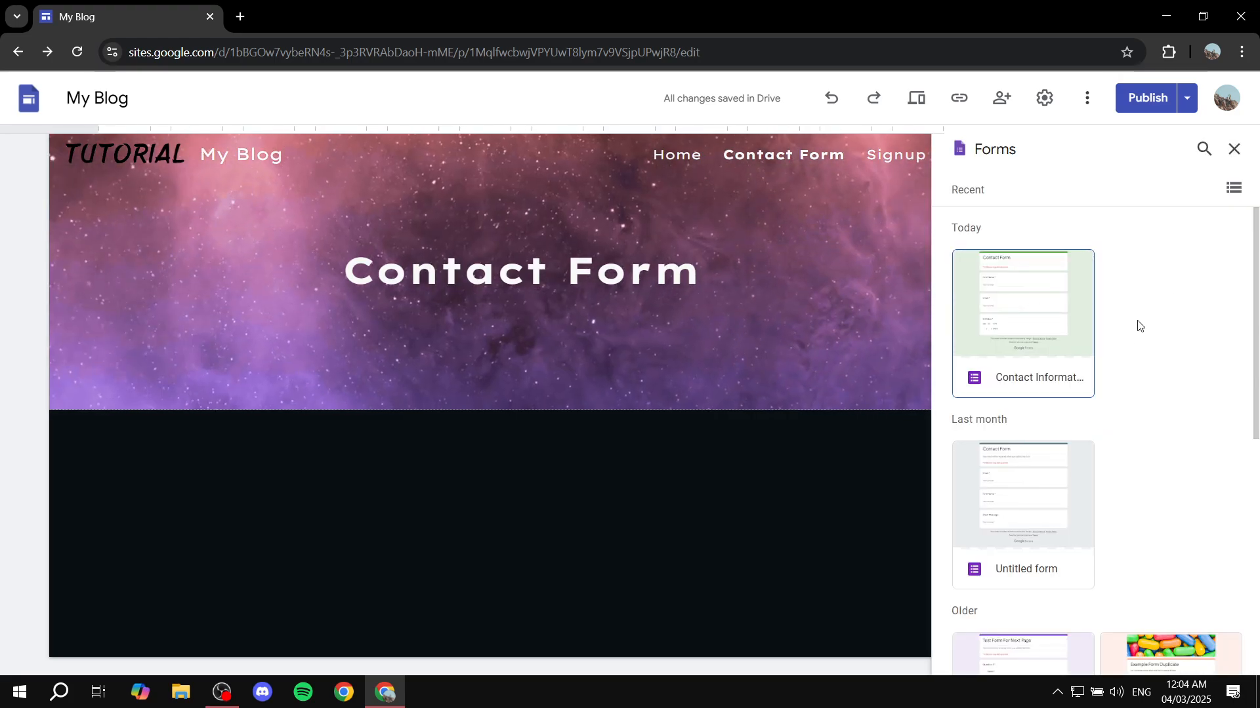
click(1046, 306)
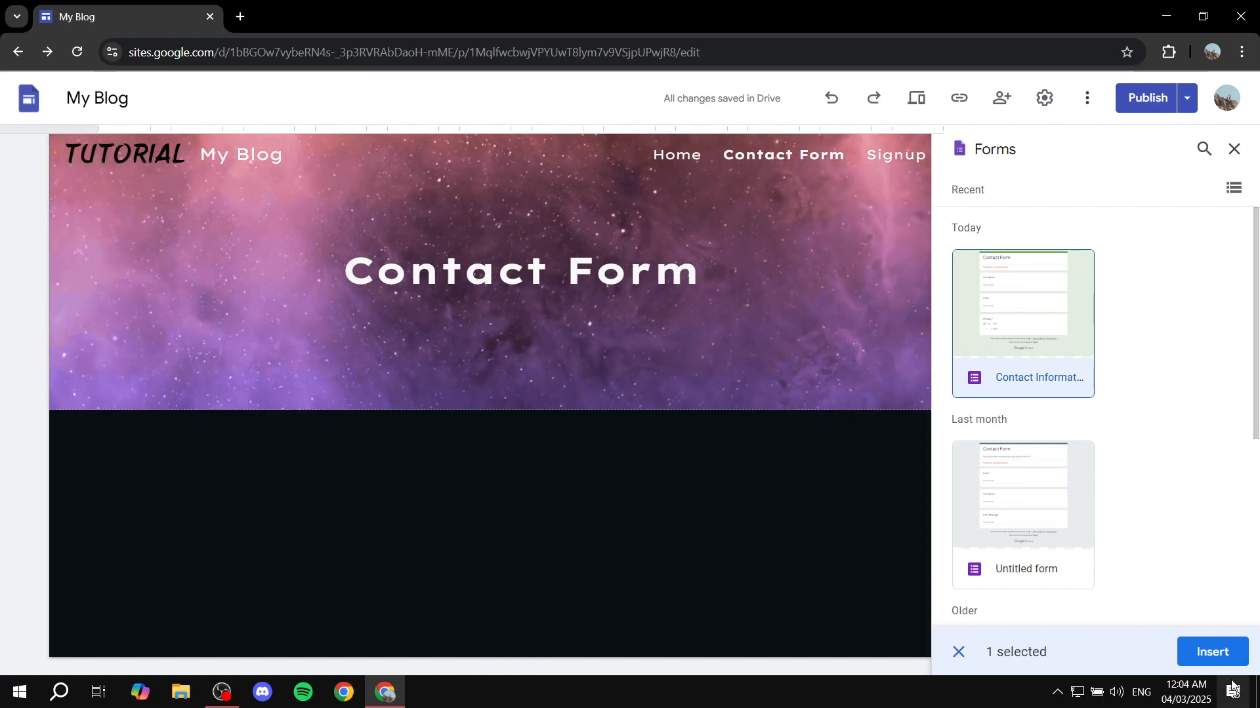
click(1213, 652)
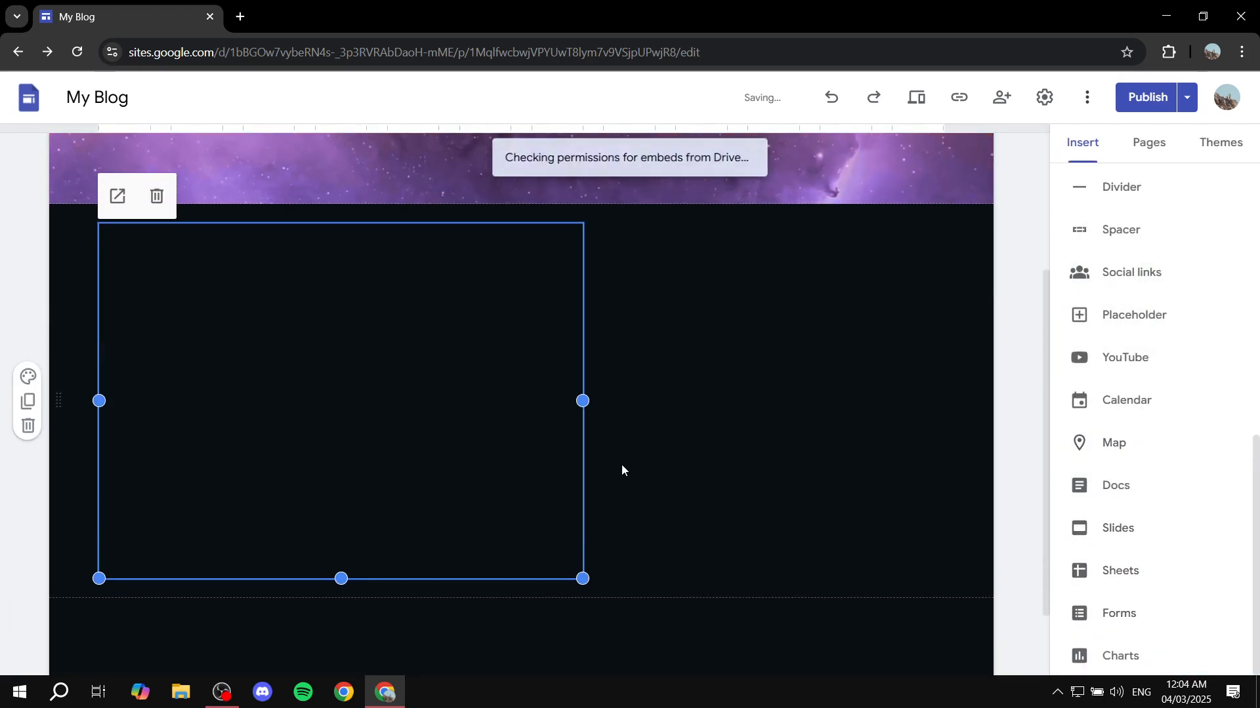
Step: Centre the embedded form beneath the page header and lengthen it until all questions and the Submit button fit
drag(448, 414, 553, 393)
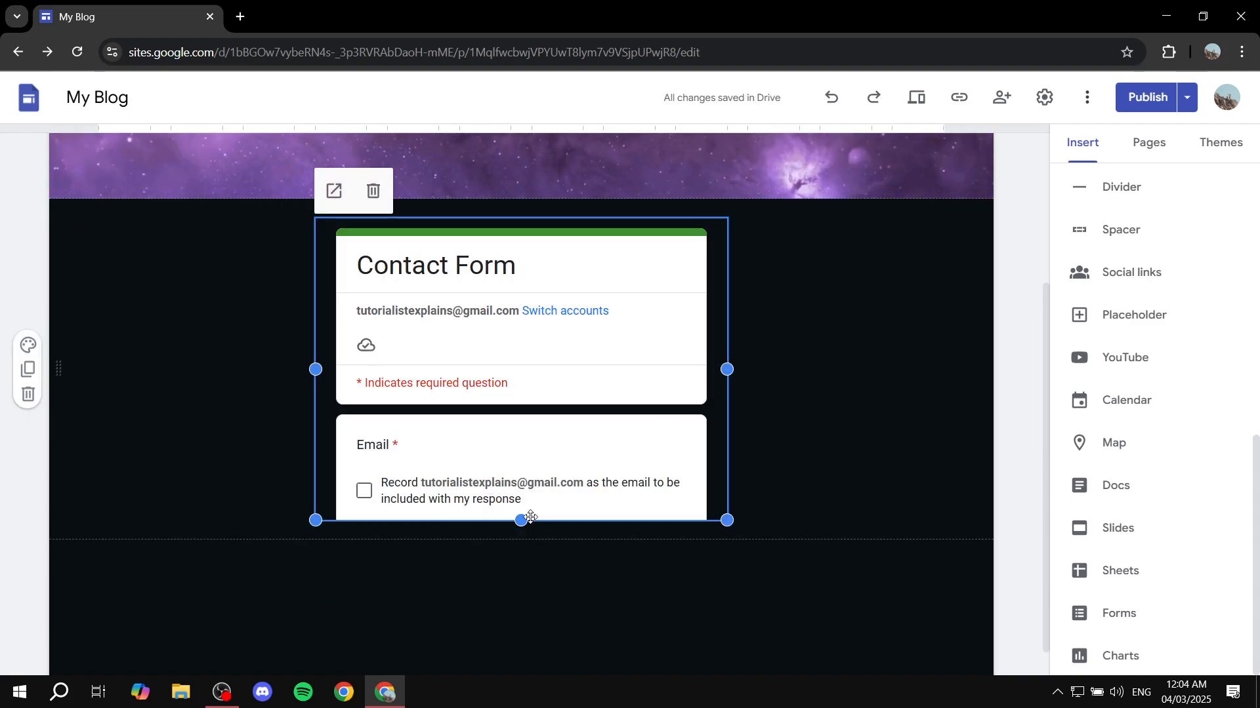
drag(520, 522, 515, 668)
scroll(651, 345, down, 3)
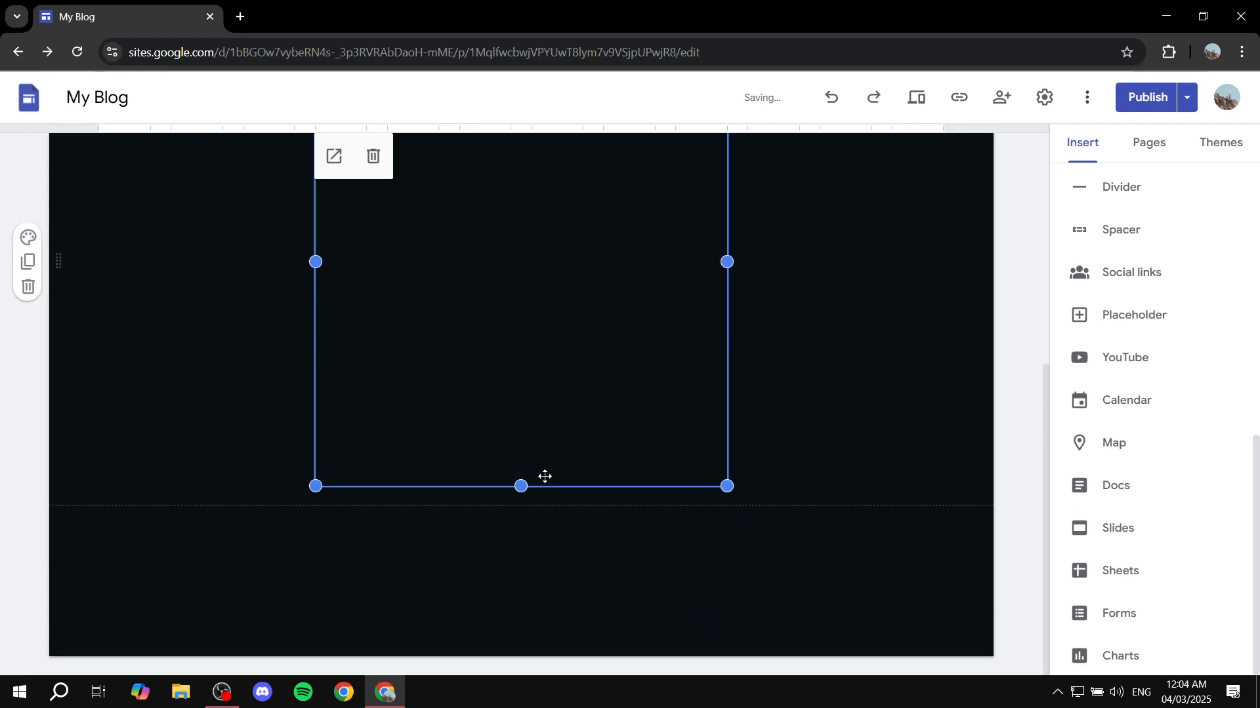
drag(522, 489, 523, 594)
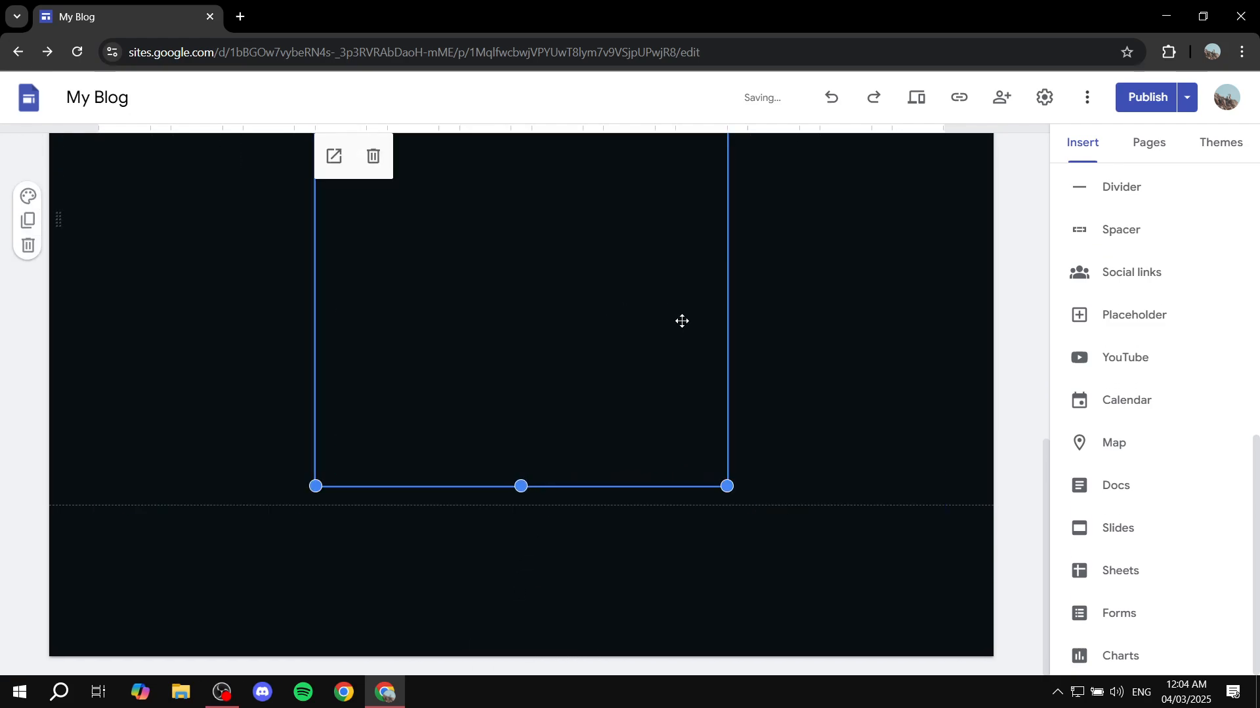
scroll(763, 391, up, 7)
scroll(762, 387, up, 3)
scroll(761, 384, down, 7)
scroll(721, 384, up, 4)
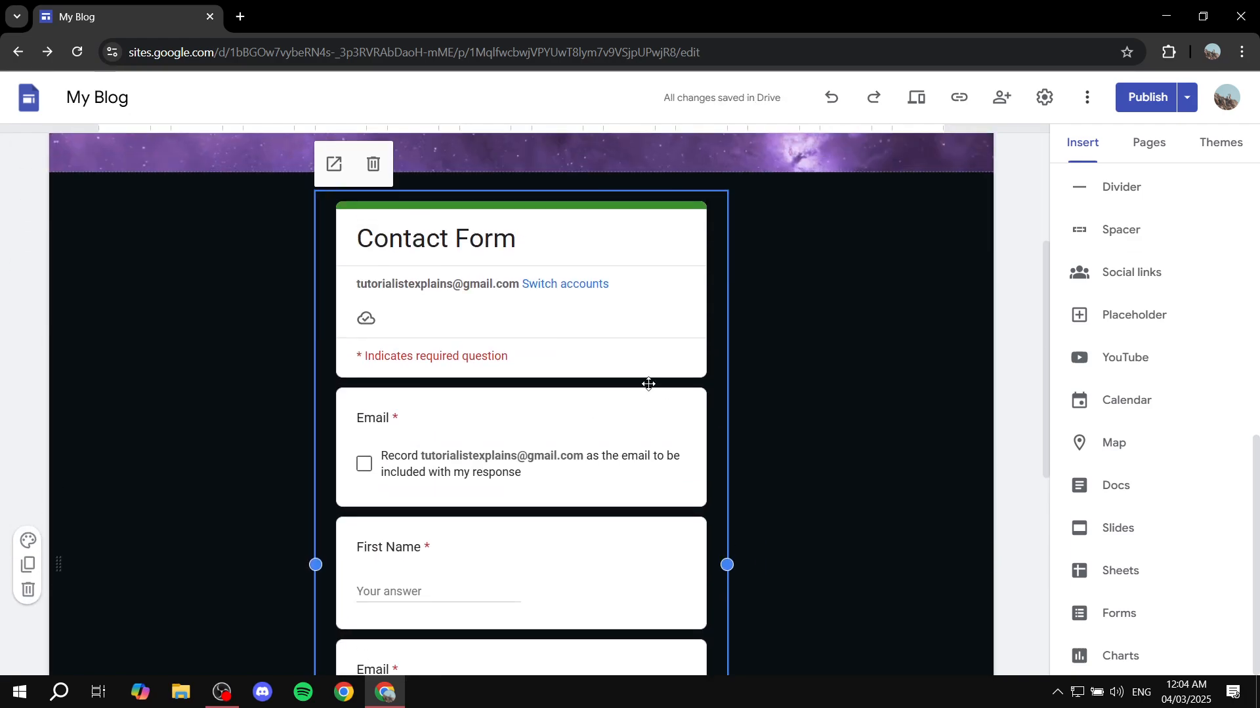
drag(578, 418, 650, 420)
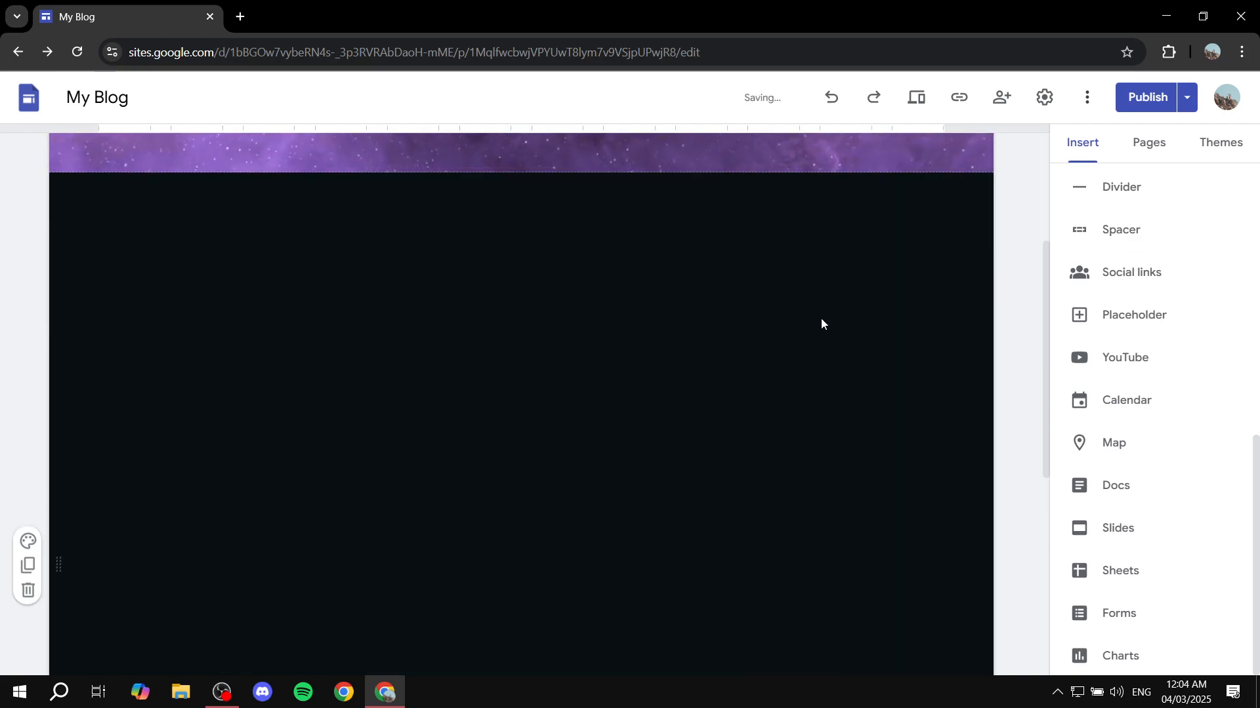
drag(709, 383, 608, 368)
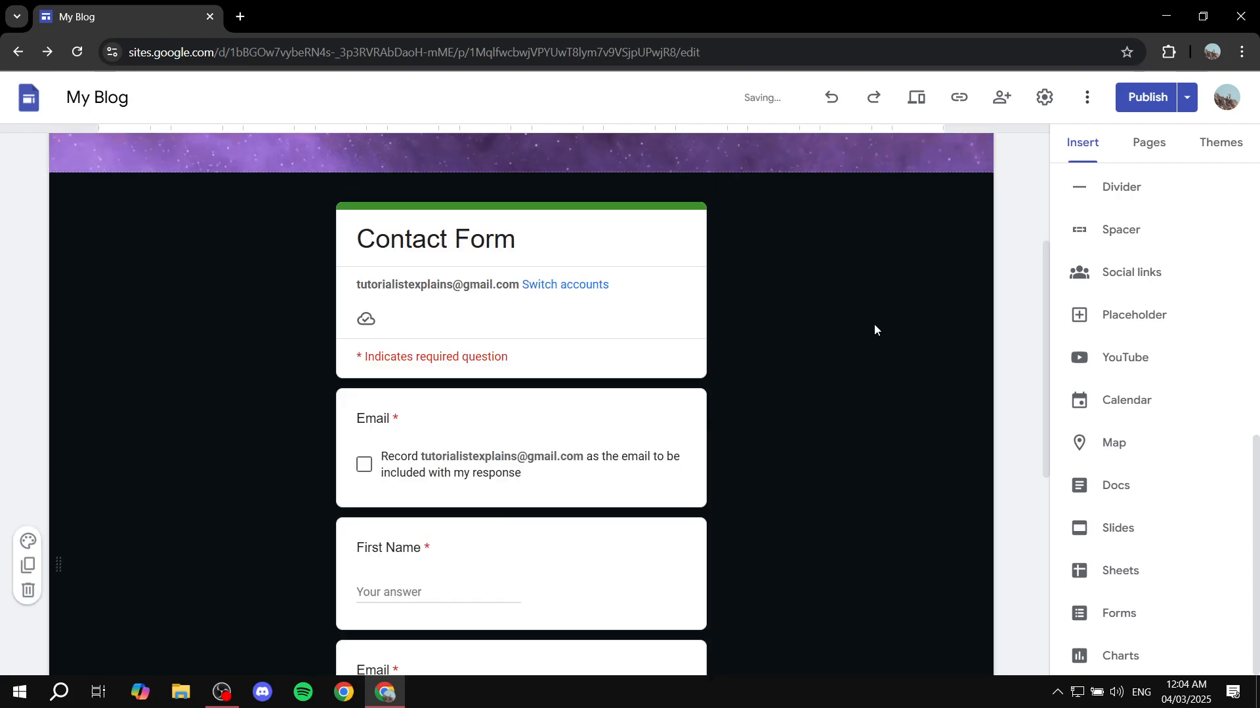
Step: Examine the embedded form on the page, from the page header down to the Submit button
scroll(521, 345, down, 7)
scroll(478, 366, up, 8)
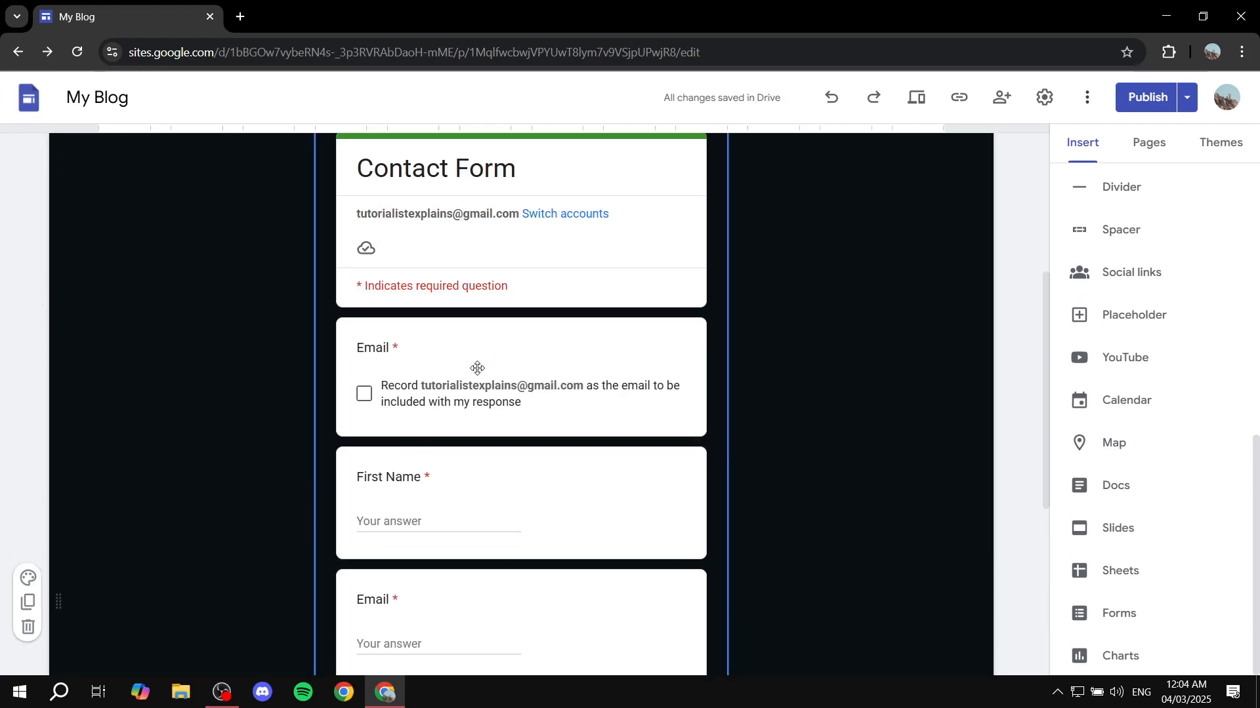
scroll(495, 399, down, 7)
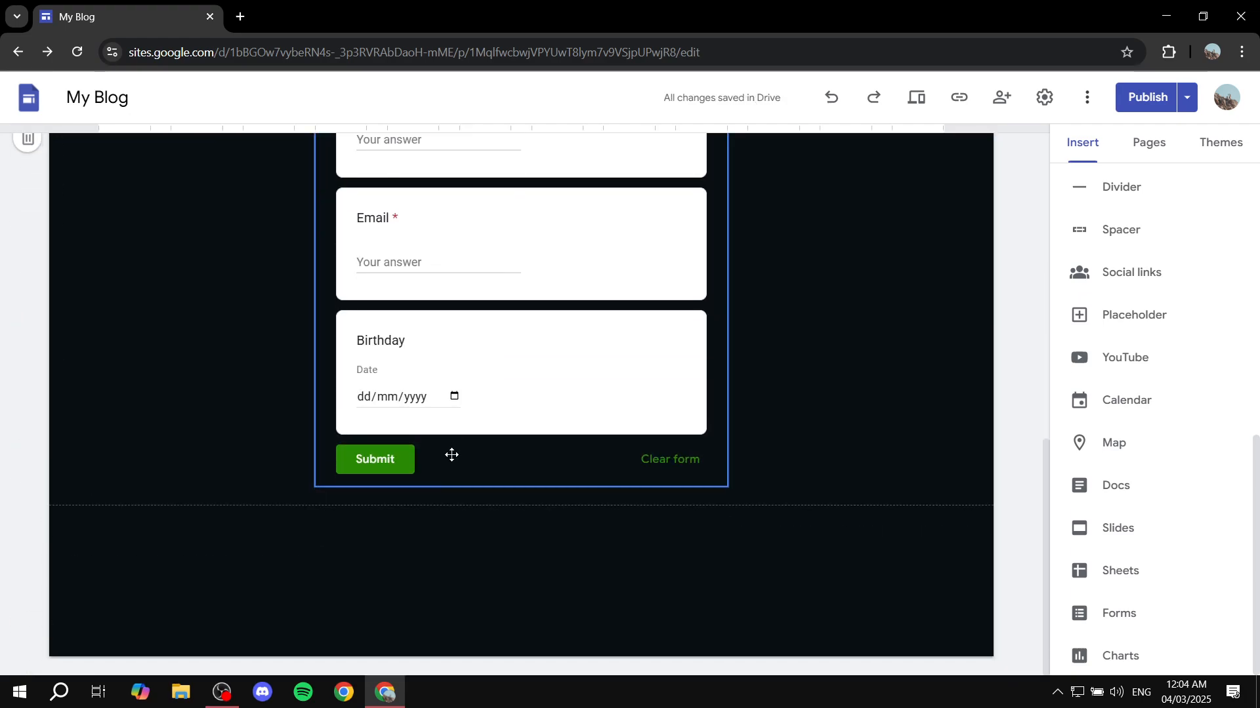
scroll(628, 338, up, 10)
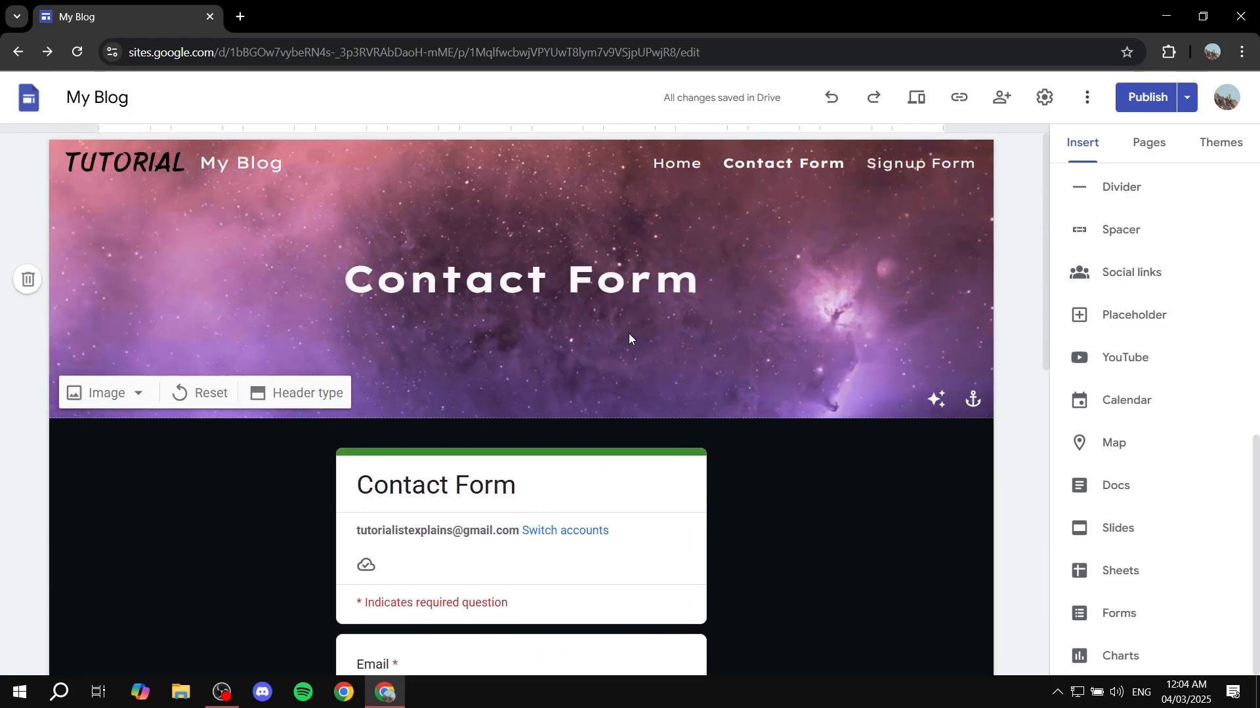
scroll(728, 374, down, 10)
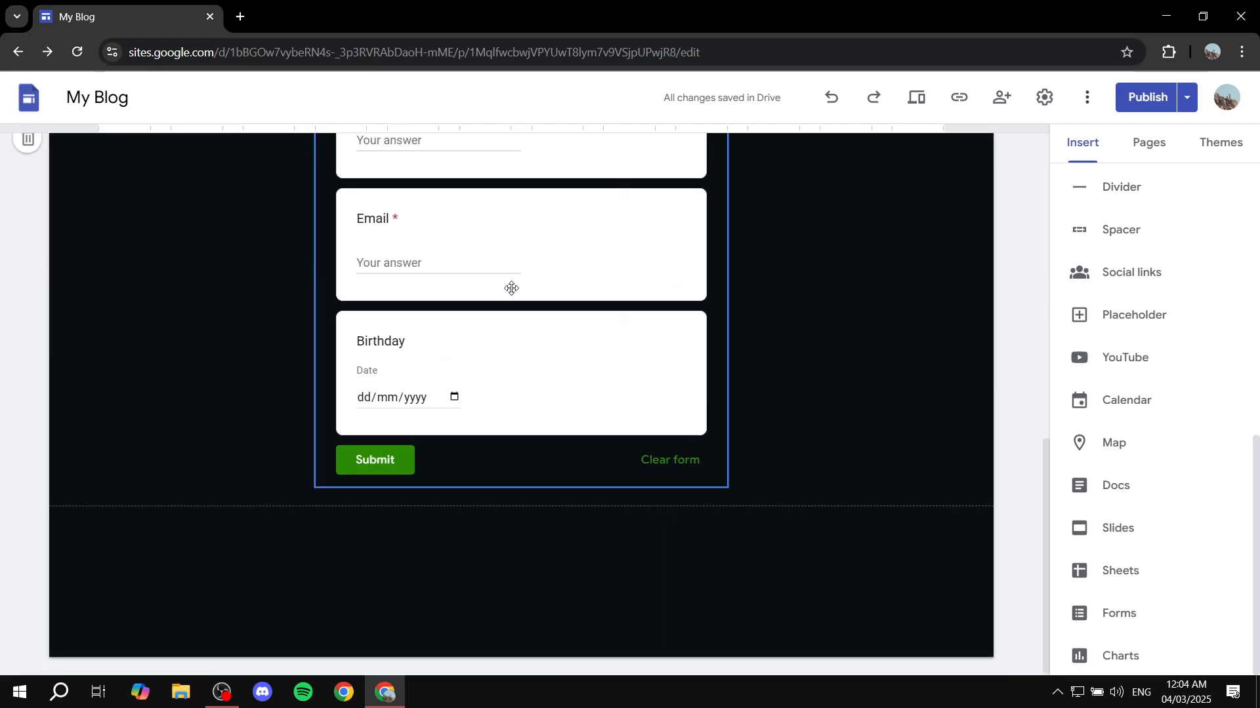
scroll(817, 394, up, 5)
scroll(785, 387, down, 6)
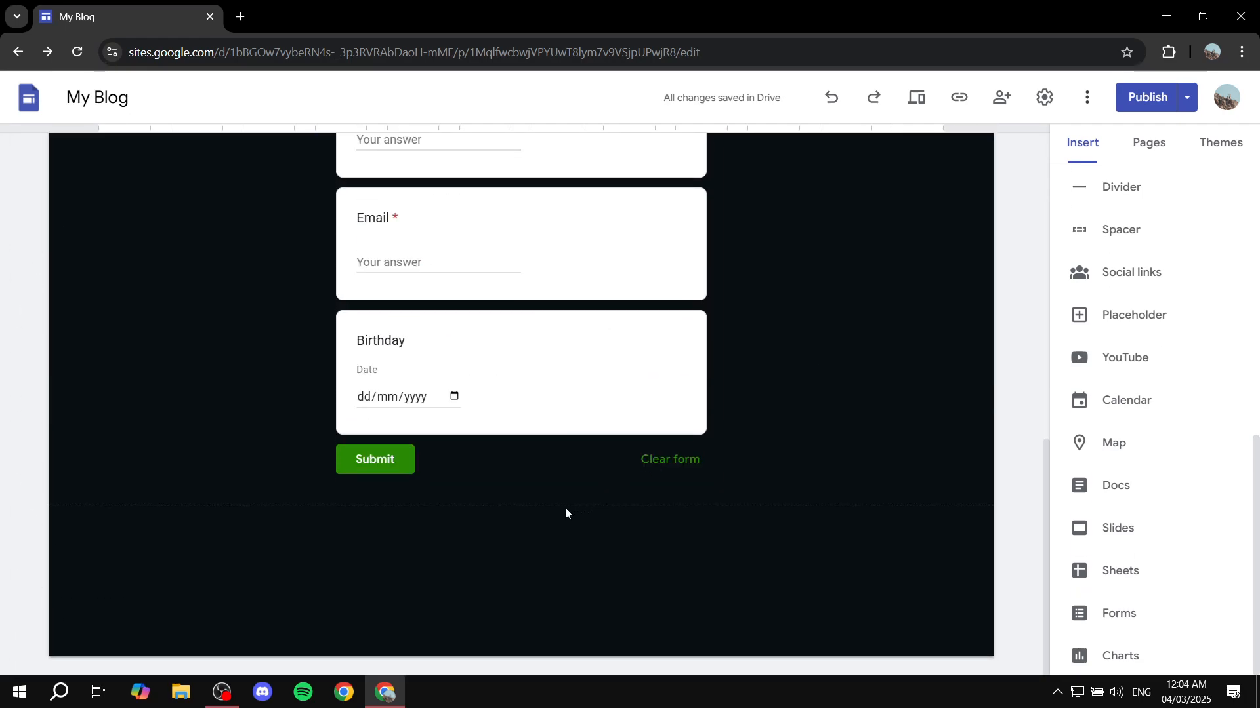
mouse_move(534, 634)
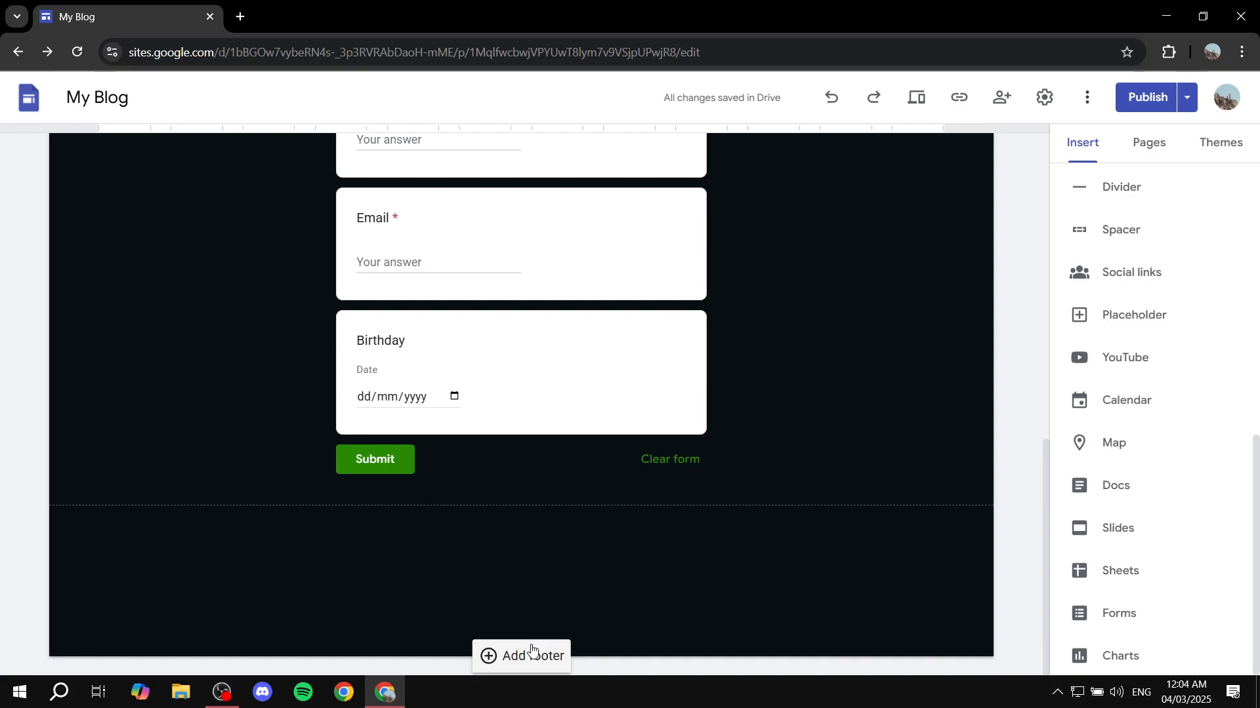
scroll(799, 453, up, 10)
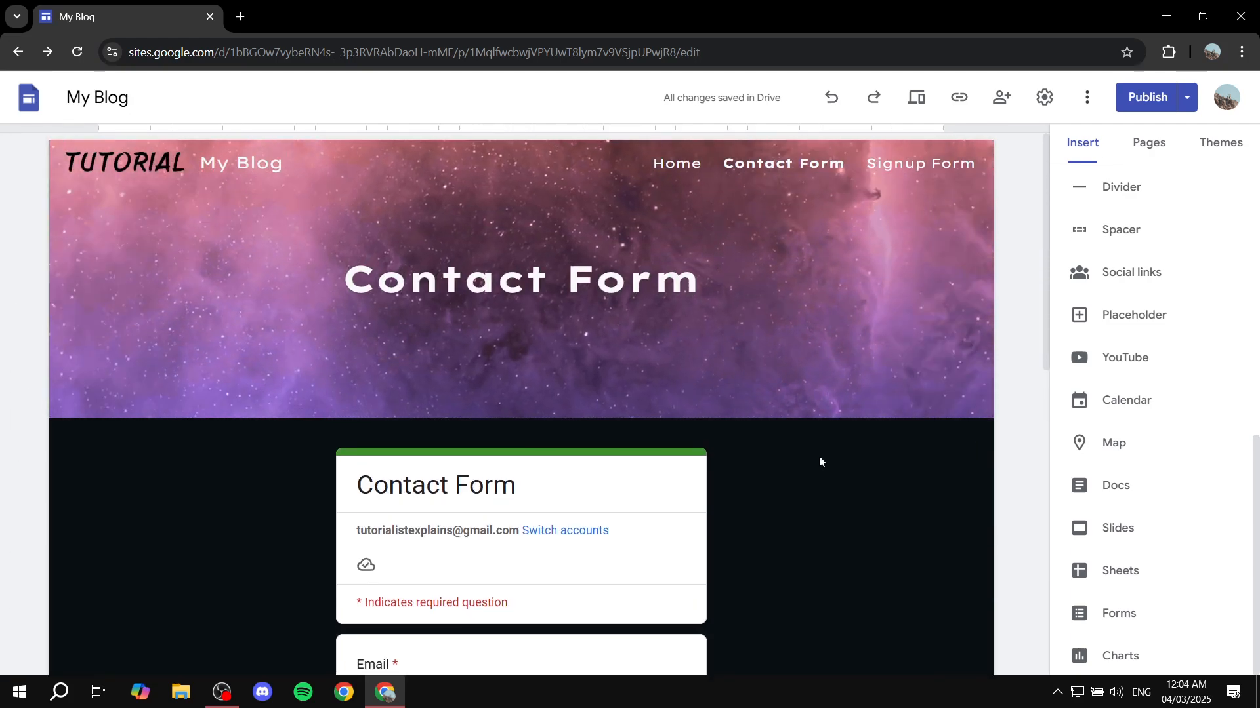
scroll(569, 548, down, 3)
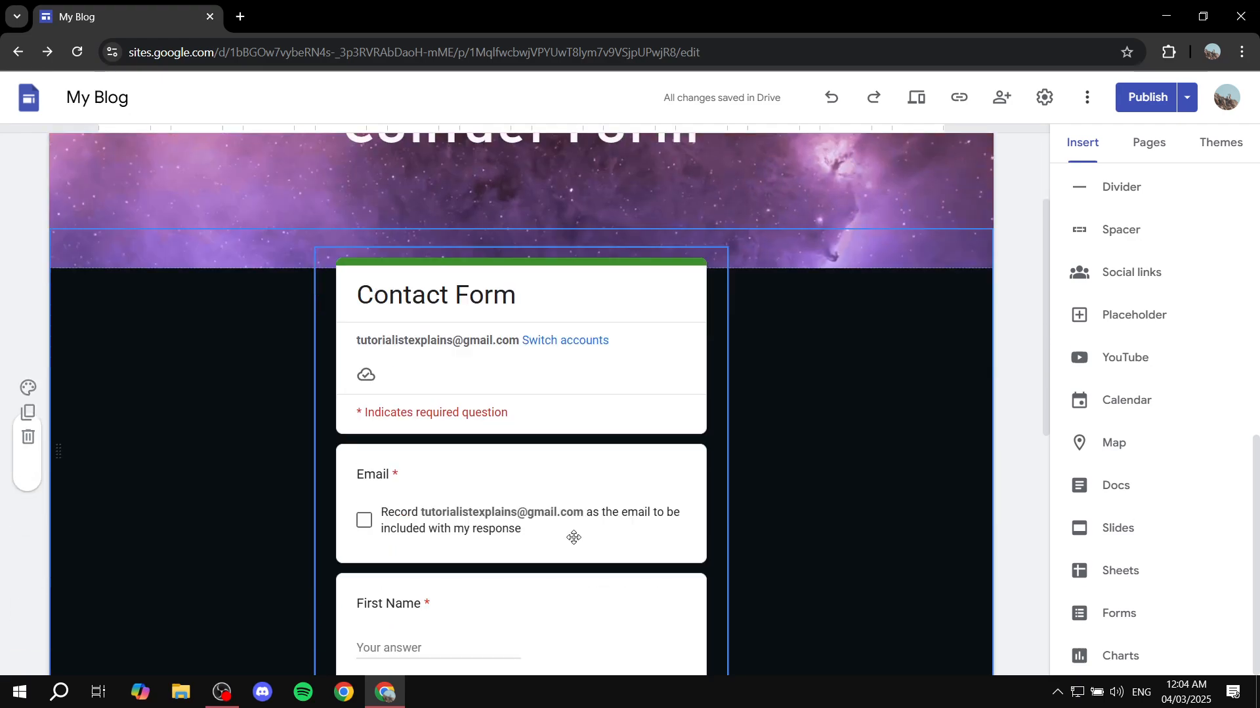
scroll(618, 332, down, 6)
scroll(604, 385, up, 7)
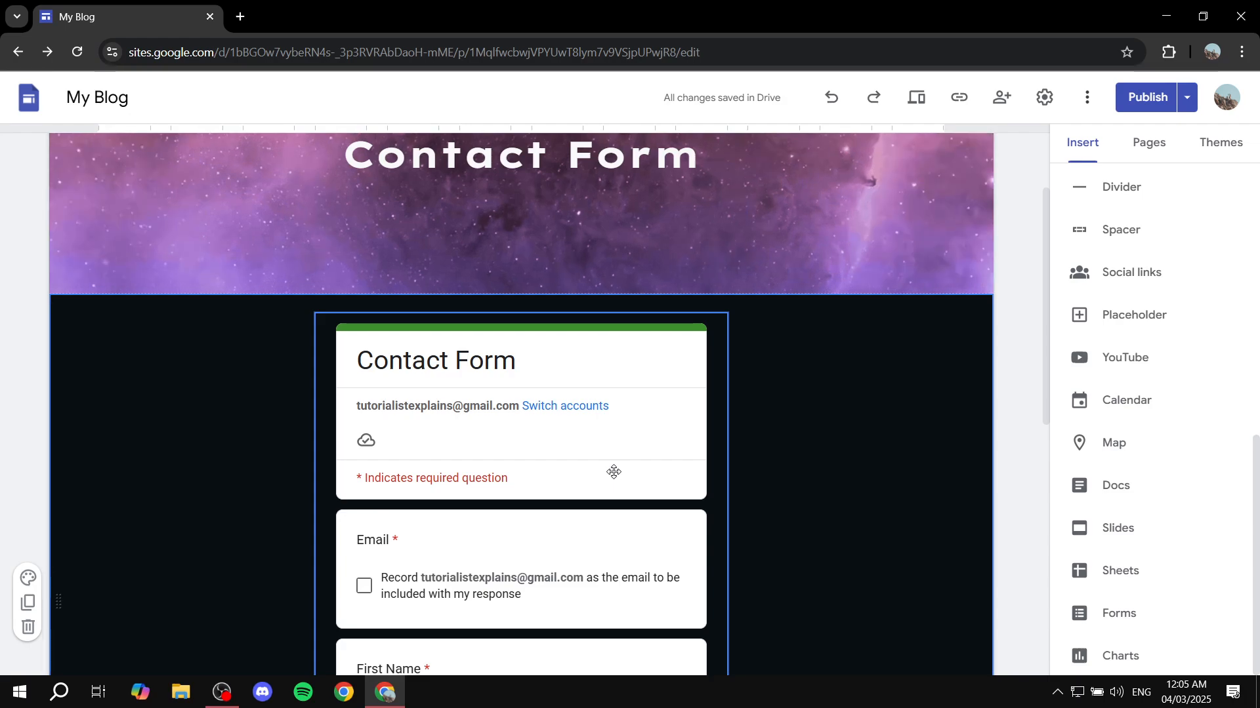
Step: Delete the embedded Google Forms contact form from the Contact Form page
scroll(614, 472, down, 6)
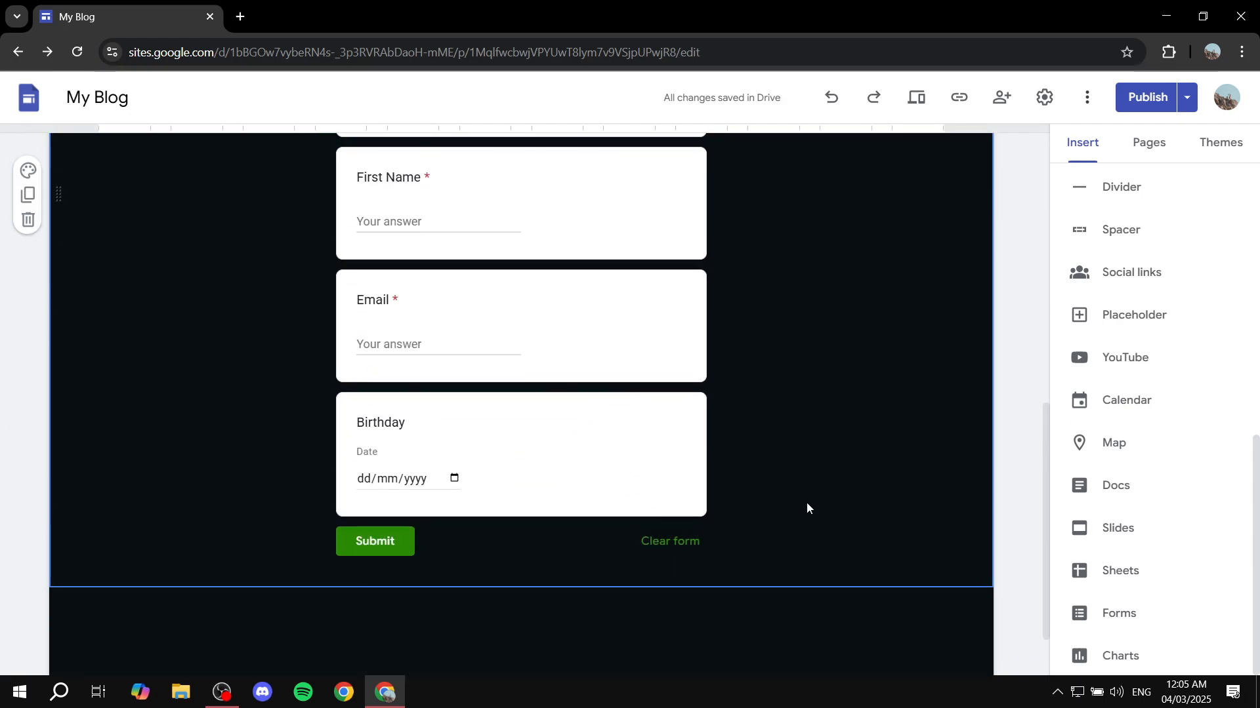
click(617, 361)
key(Delete)
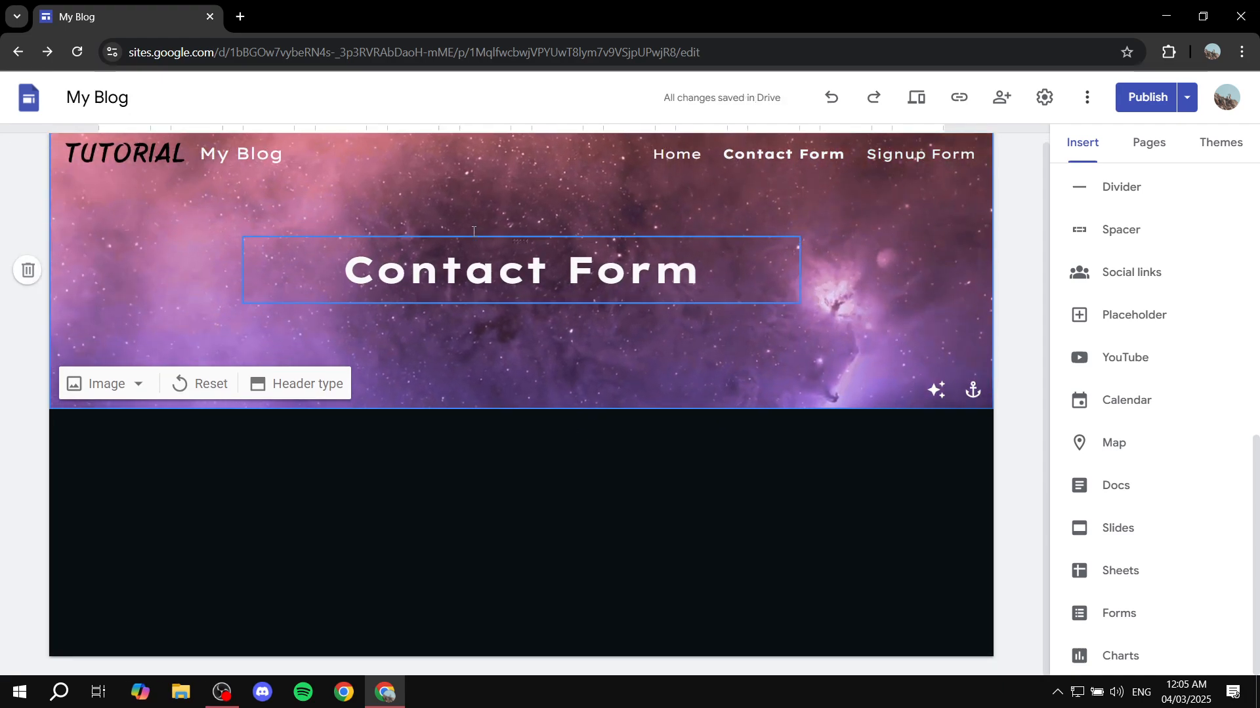
Step: Open jotform.com/pricing/ in a new browser tab and examine the limits of the Jotform plans
click(250, 20)
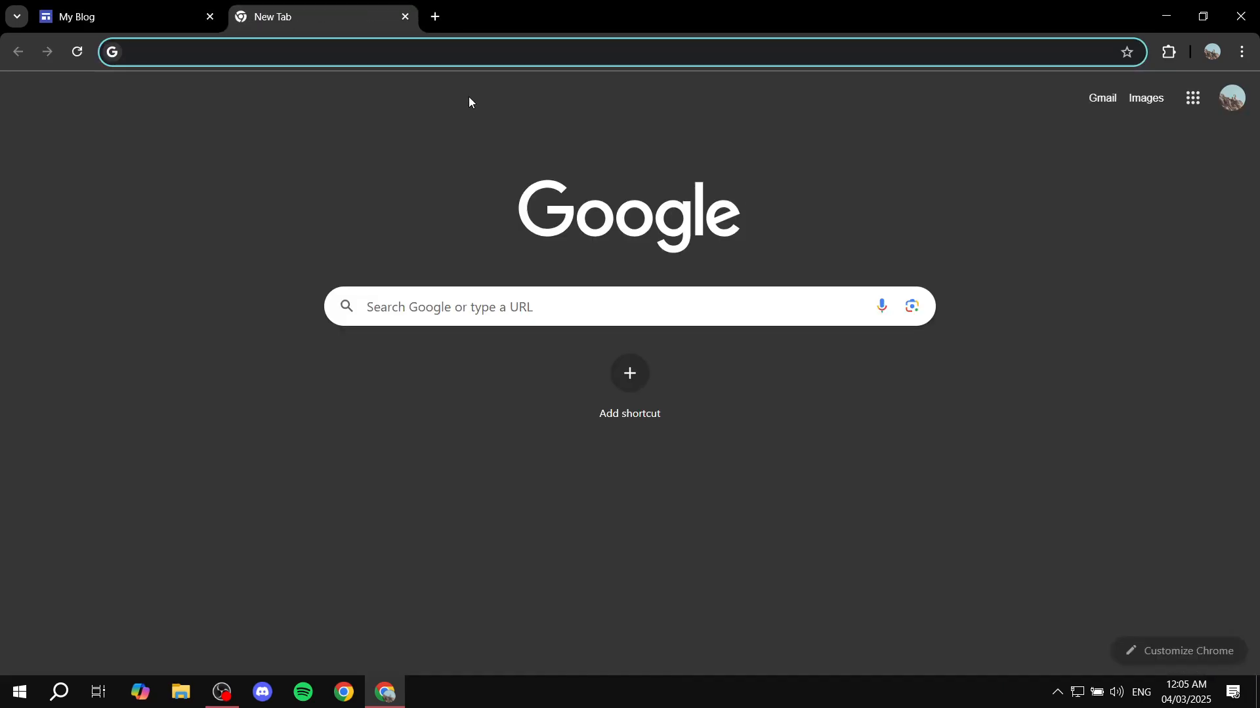
text(jotform.)
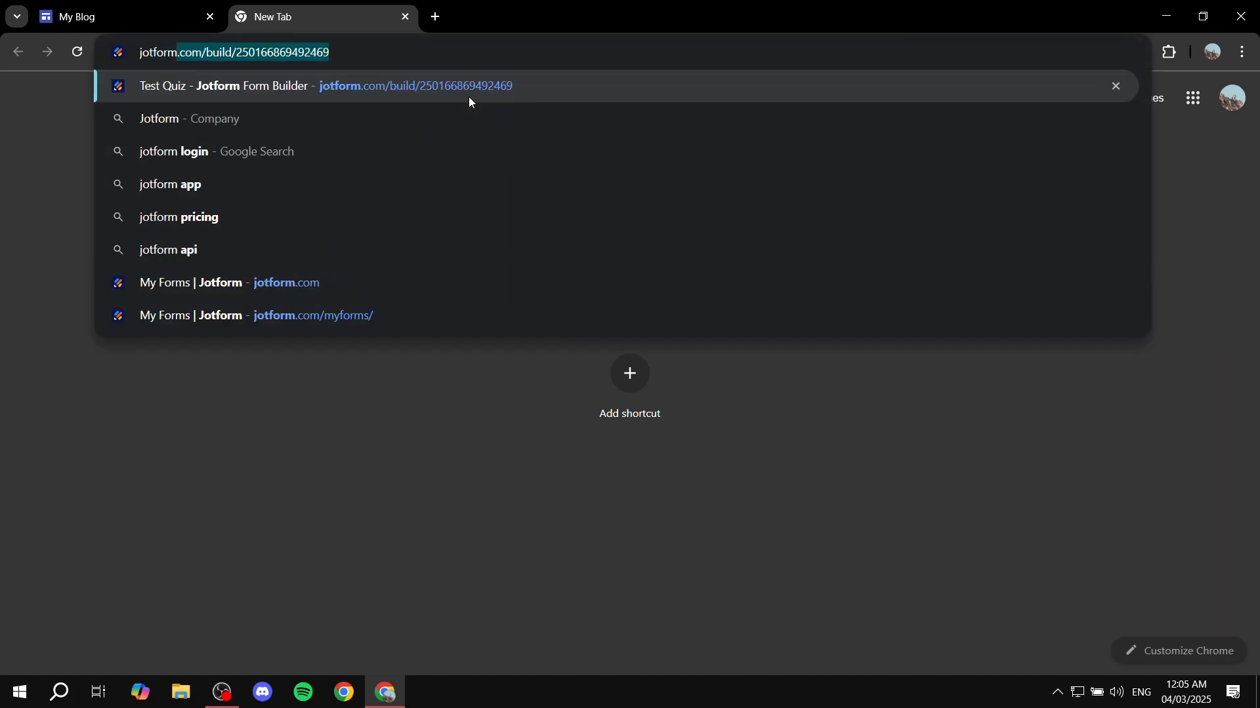
text(com/pricing/)
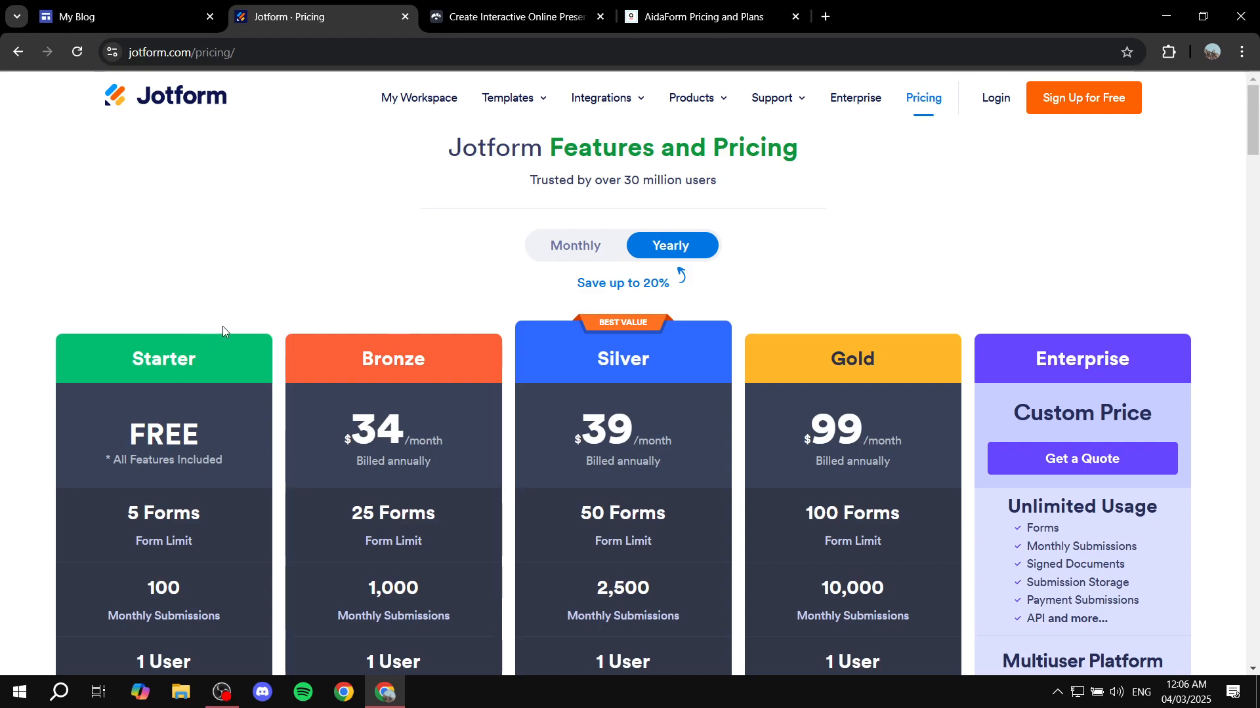
scroll(223, 331, down, 1)
scroll(216, 466, down, 2)
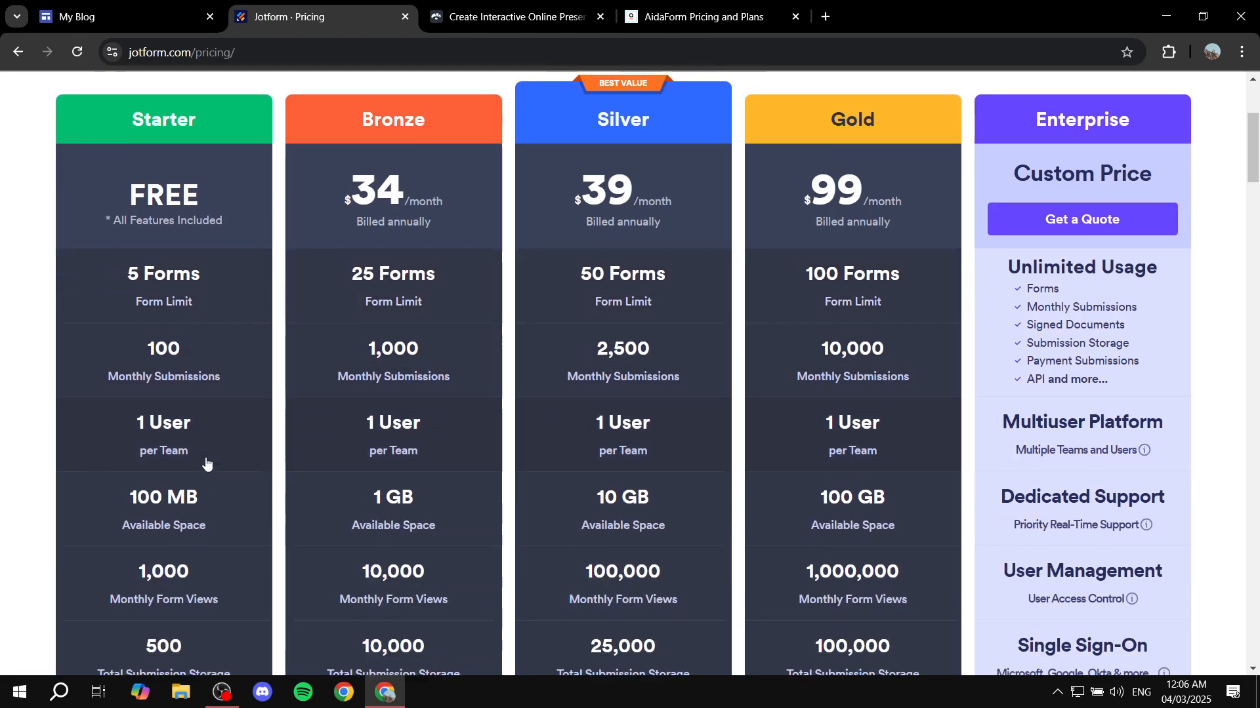
scroll(236, 233, down, 1)
scroll(232, 414, up, 5)
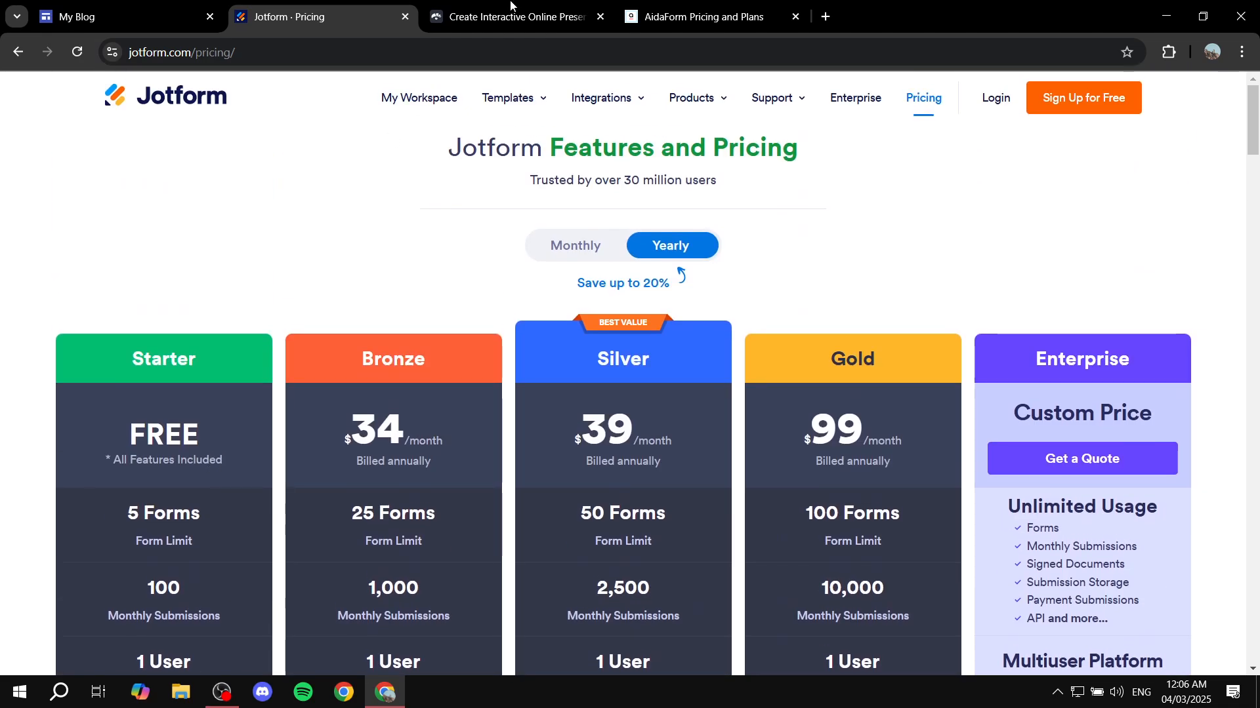
Step: Look at the Visme and AidaForm pricing pages to compare their plans
click(514, 16)
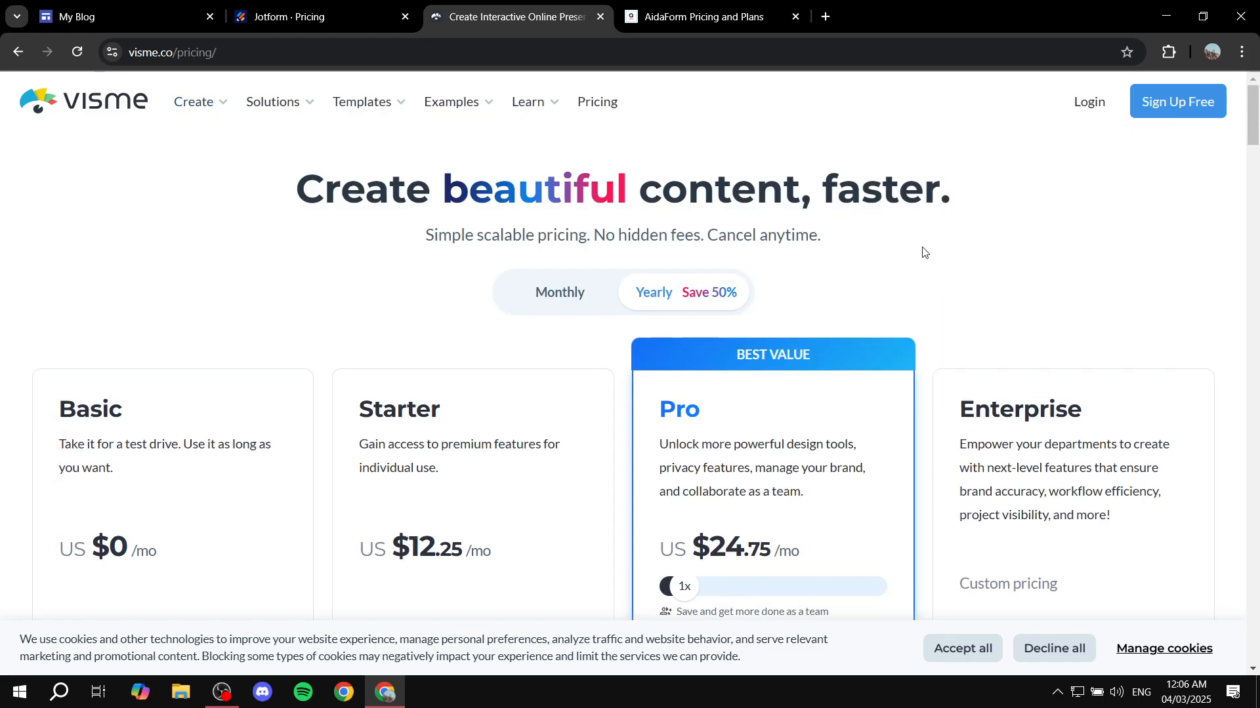
click(718, 15)
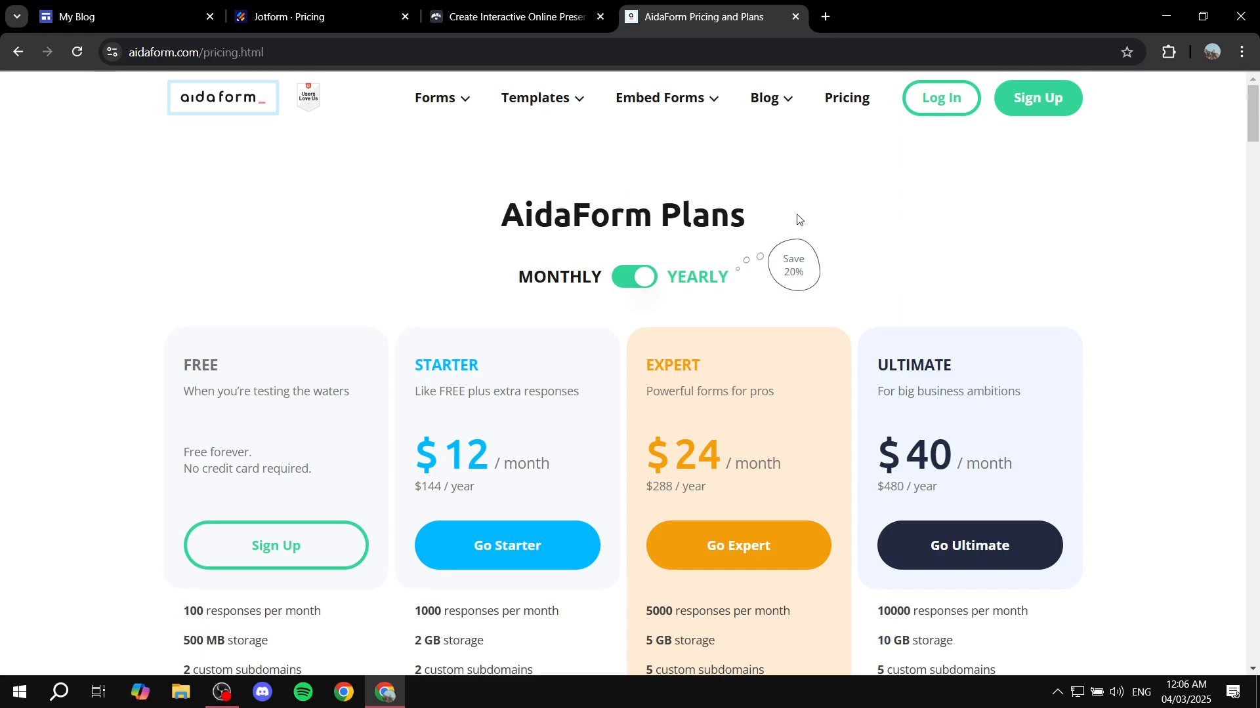
Step: Compare the response, storage and feature limits of the AidaForm plans, focusing on the Free plan
scroll(287, 408, down, 5)
scroll(248, 398, up, 1)
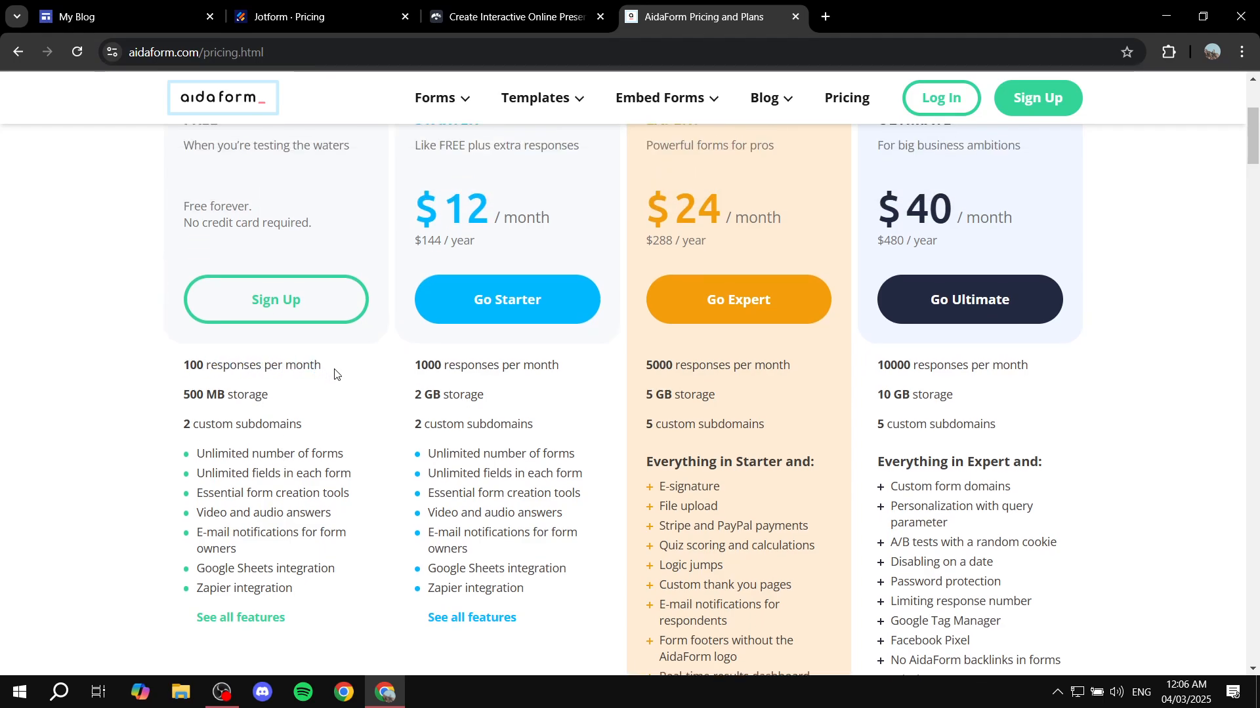
scroll(358, 398, up, 4)
drag(192, 366, 271, 358)
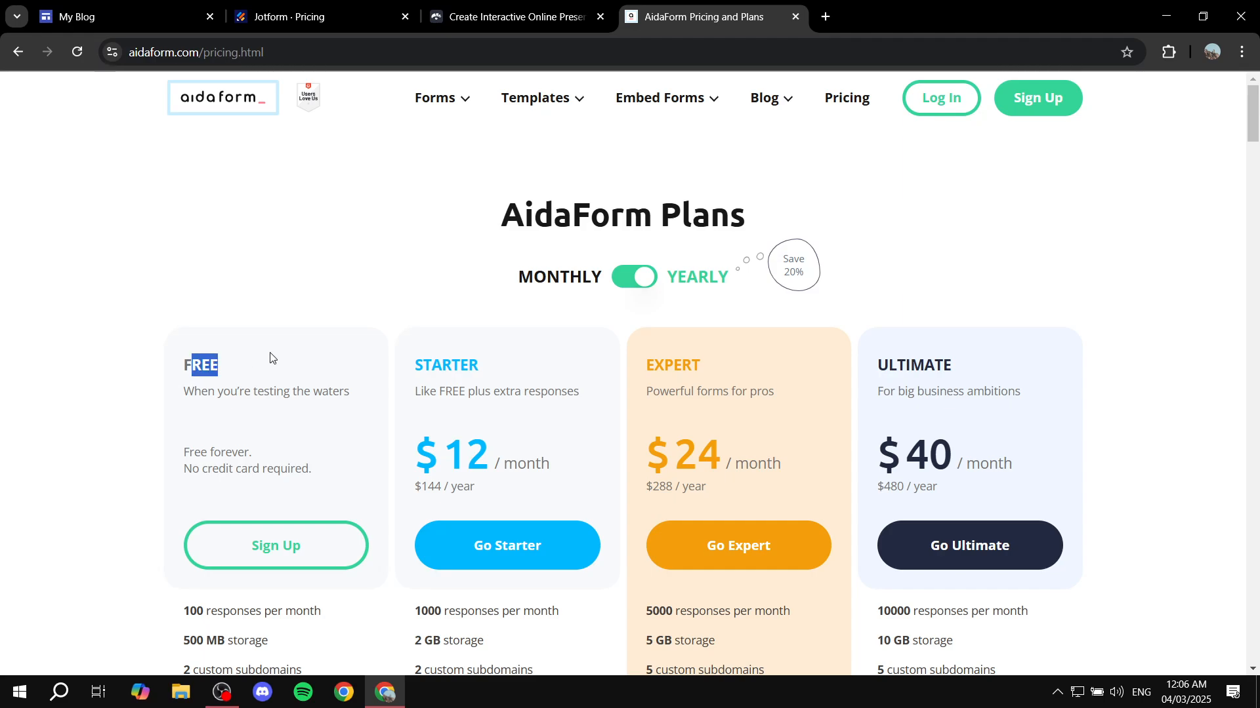
click(386, 296)
Step: Log in to Jotform and create a new form from scratch with the Classic Form layout
click(315, 14)
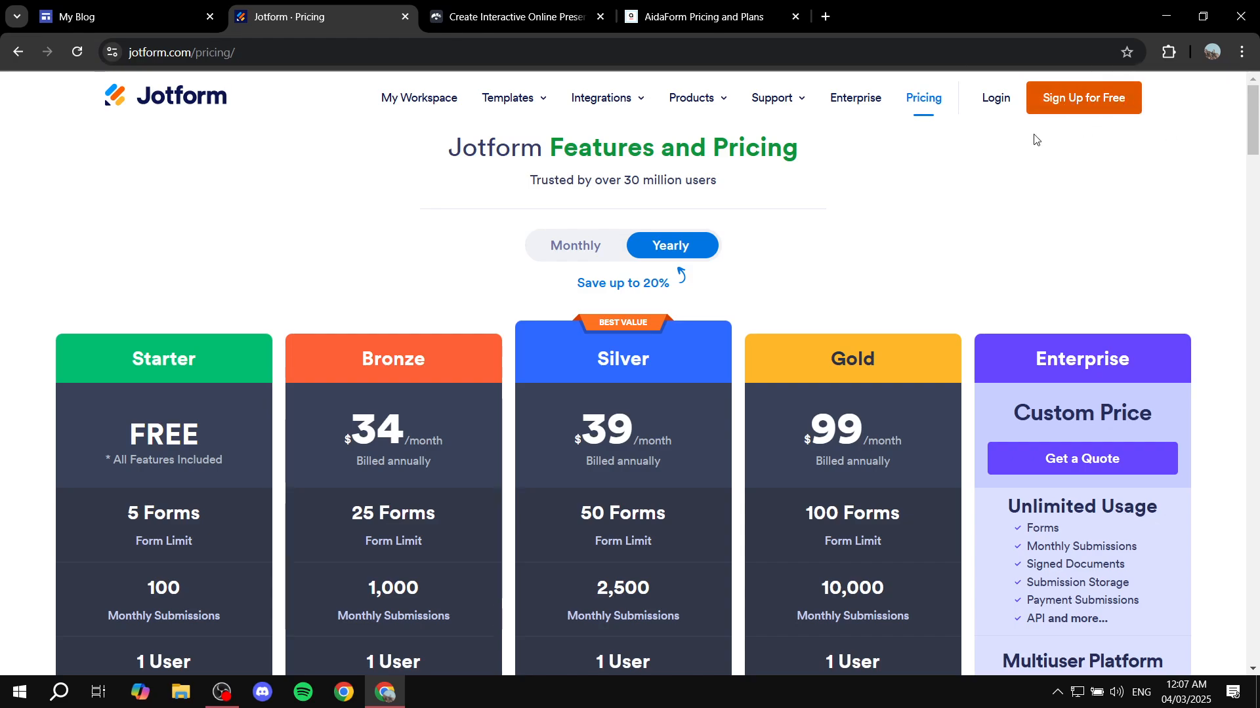
click(995, 101)
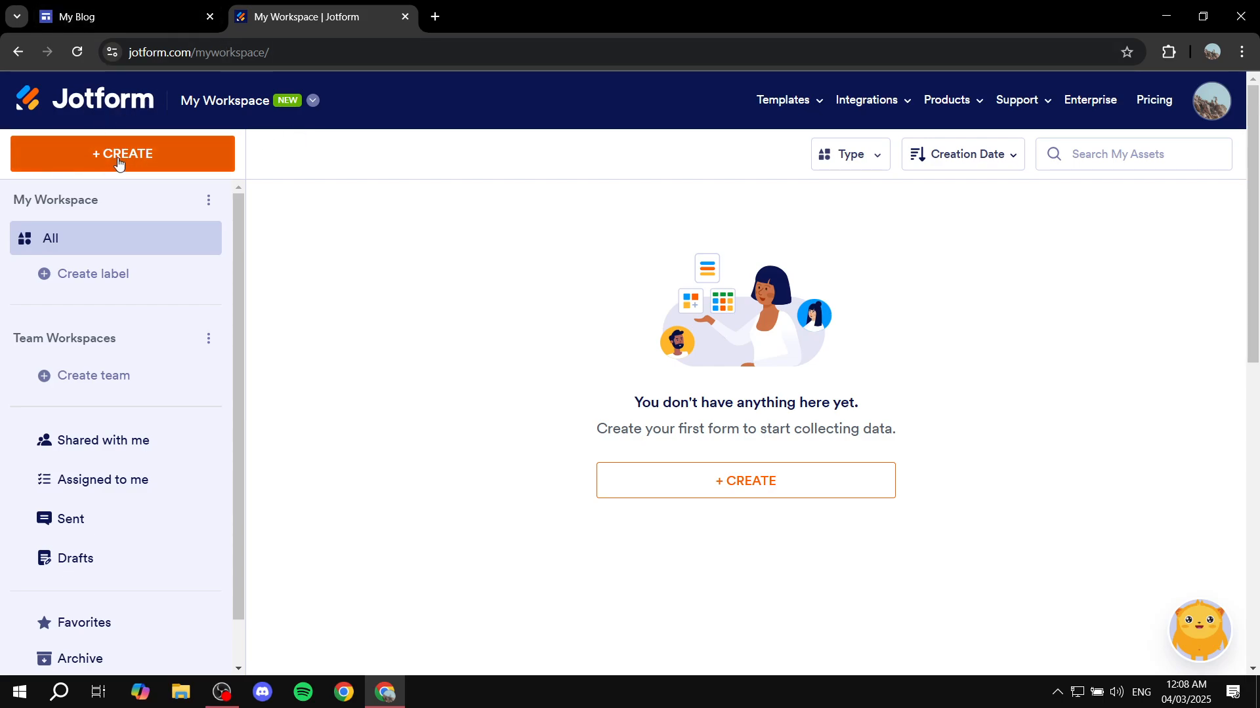
click(118, 156)
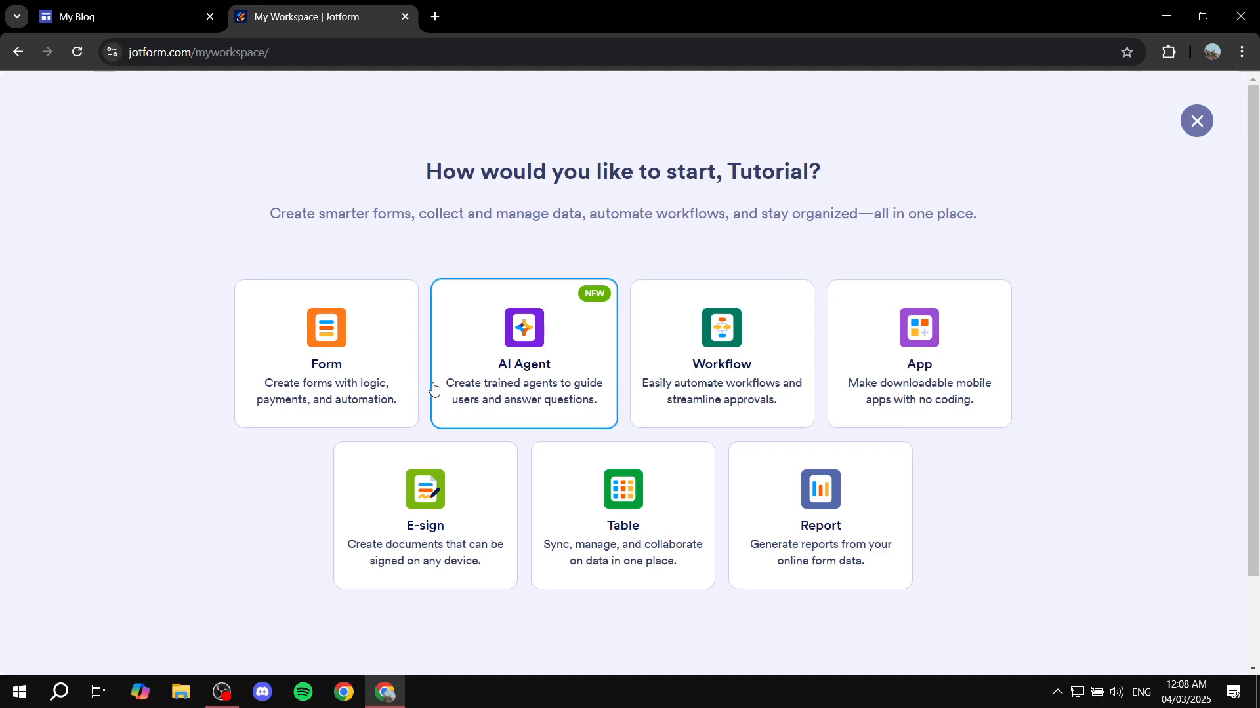
click(331, 344)
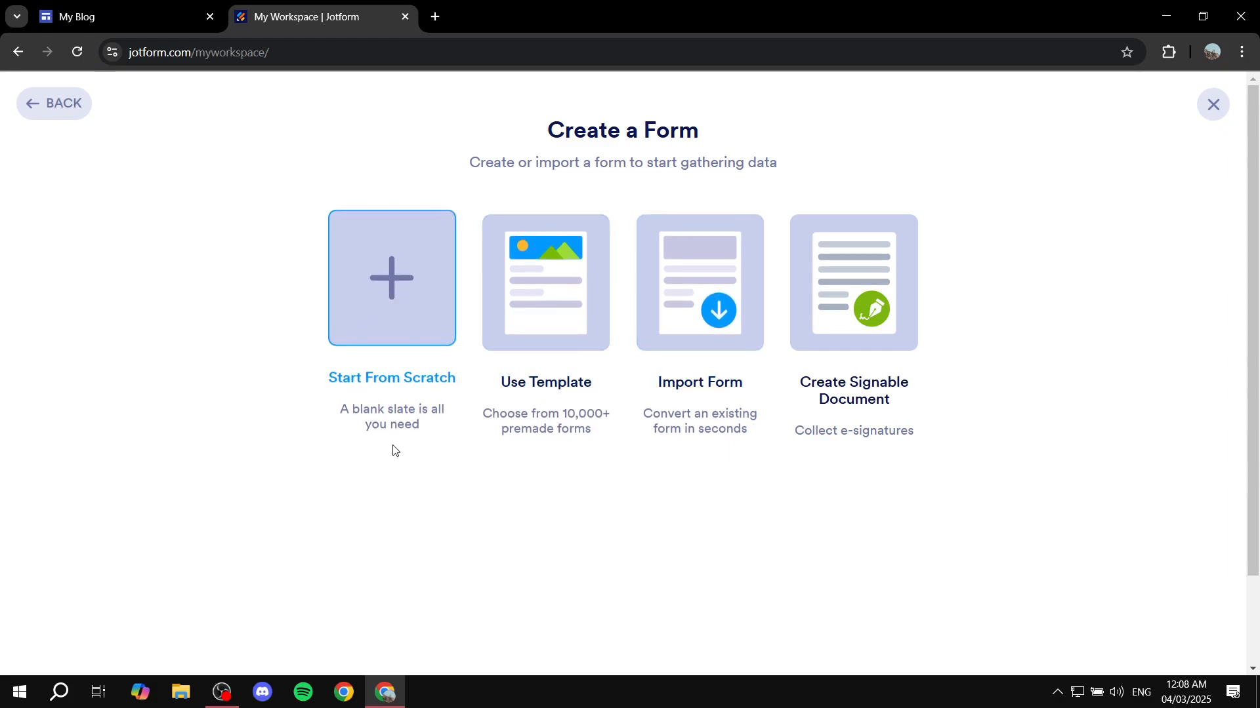
click(403, 316)
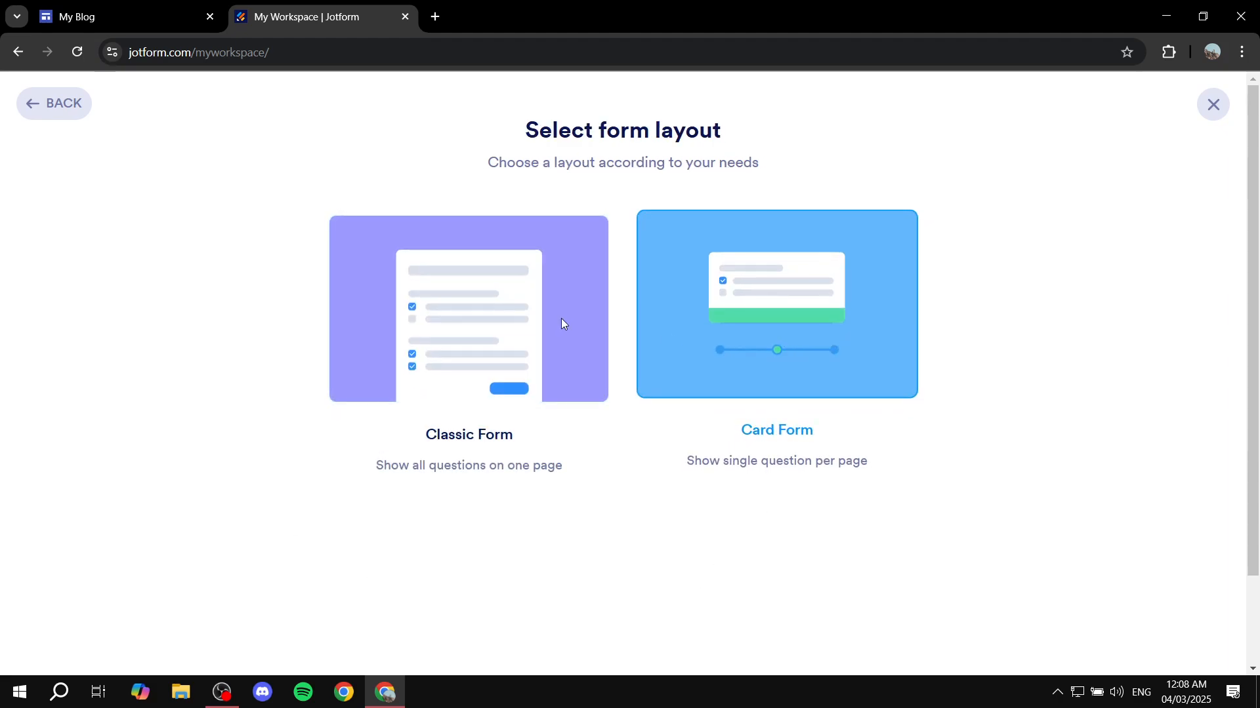
click(411, 381)
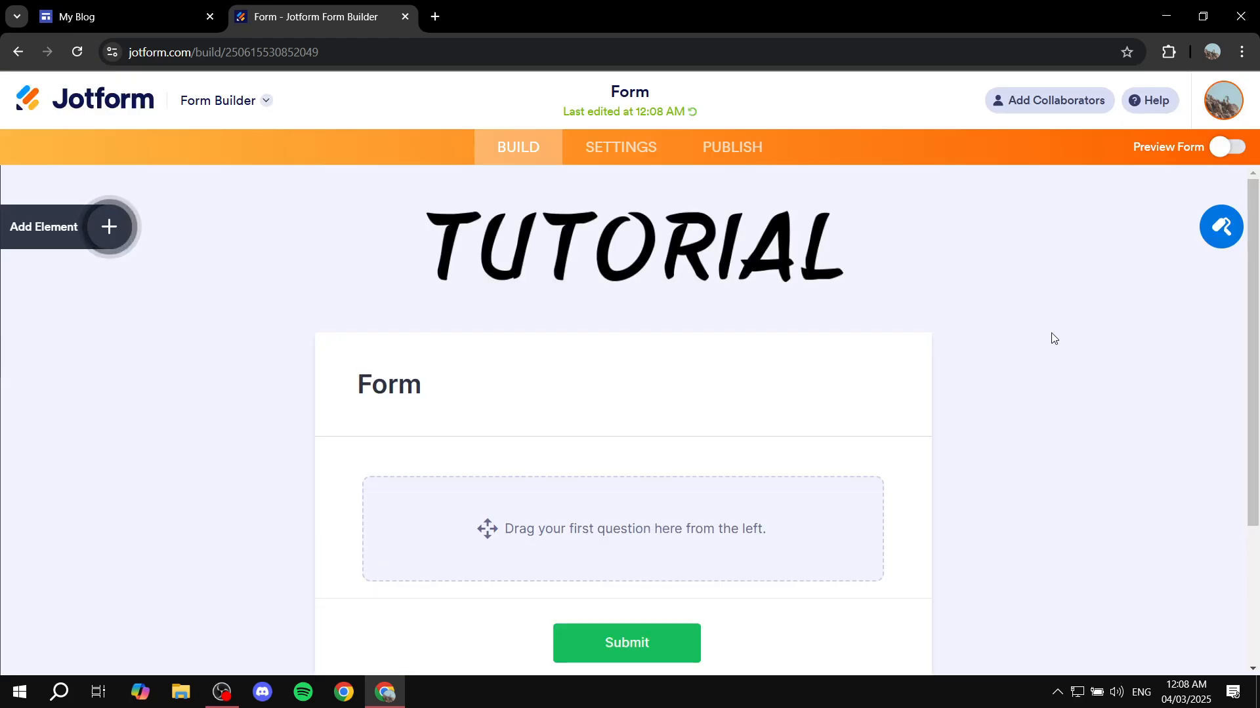
Step: Add a Full Name field and, below it, an Email field to the blank Jotform form
scroll(1054, 338, down, 2)
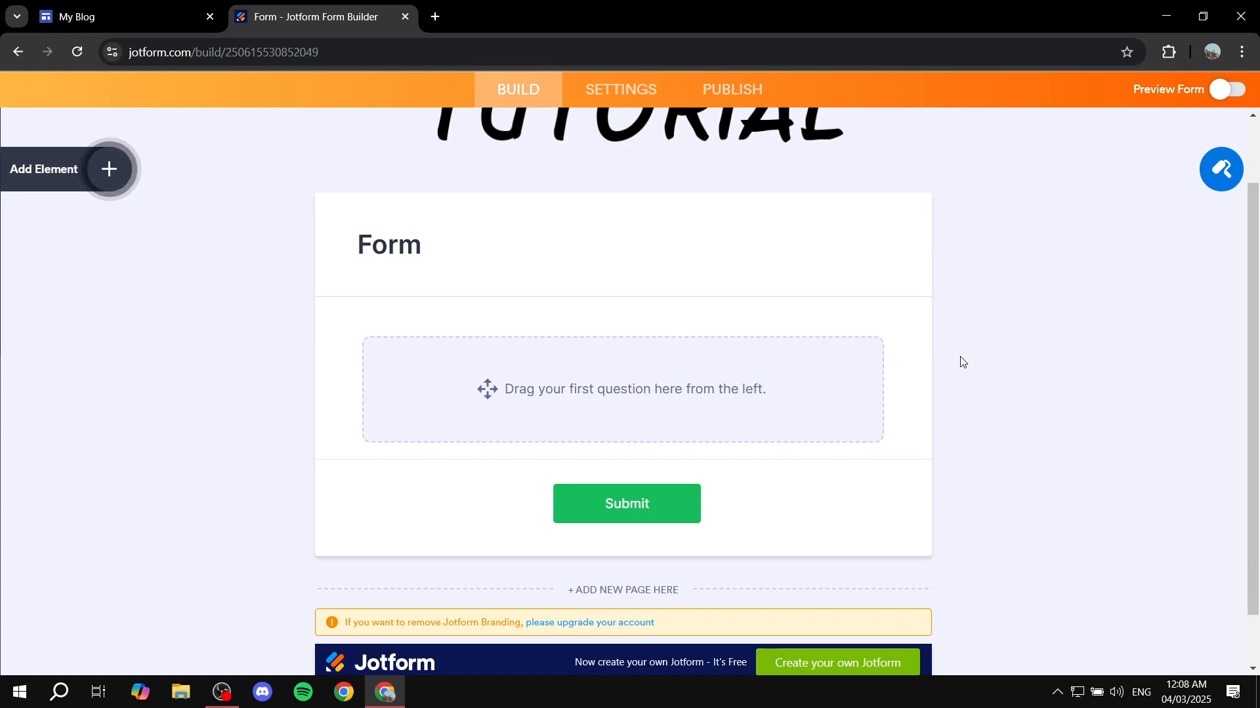
click(118, 184)
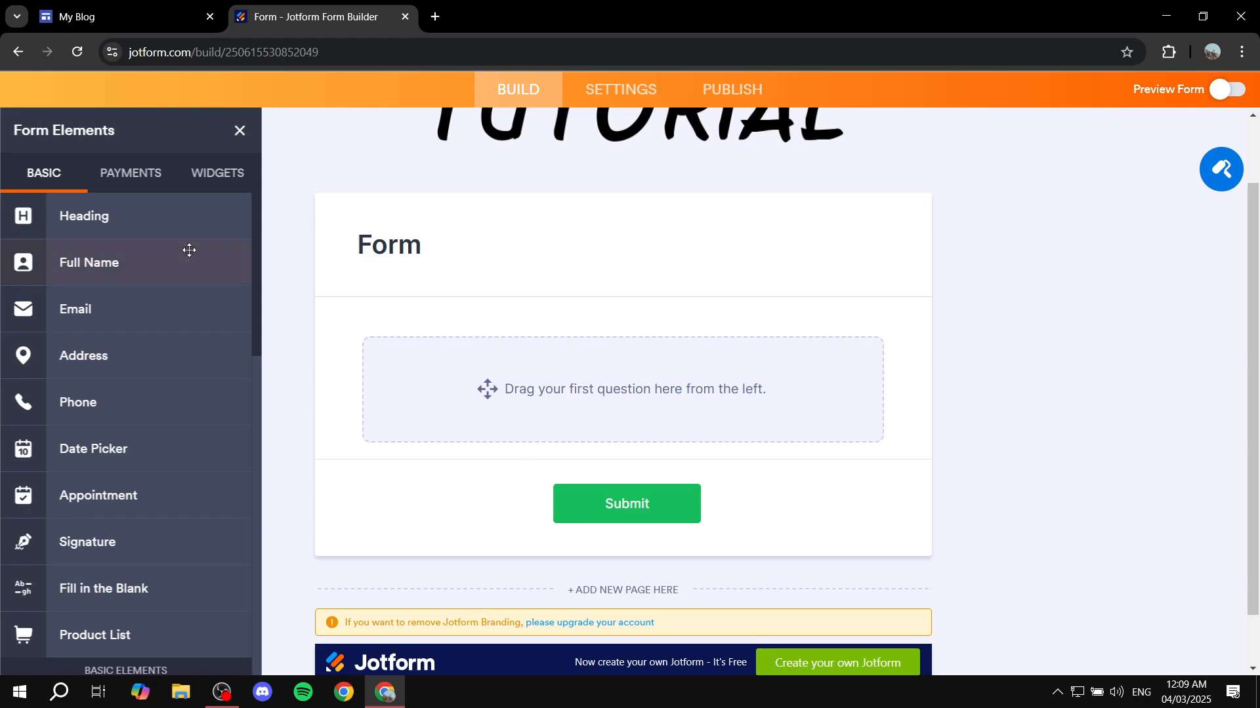
drag(189, 250, 659, 363)
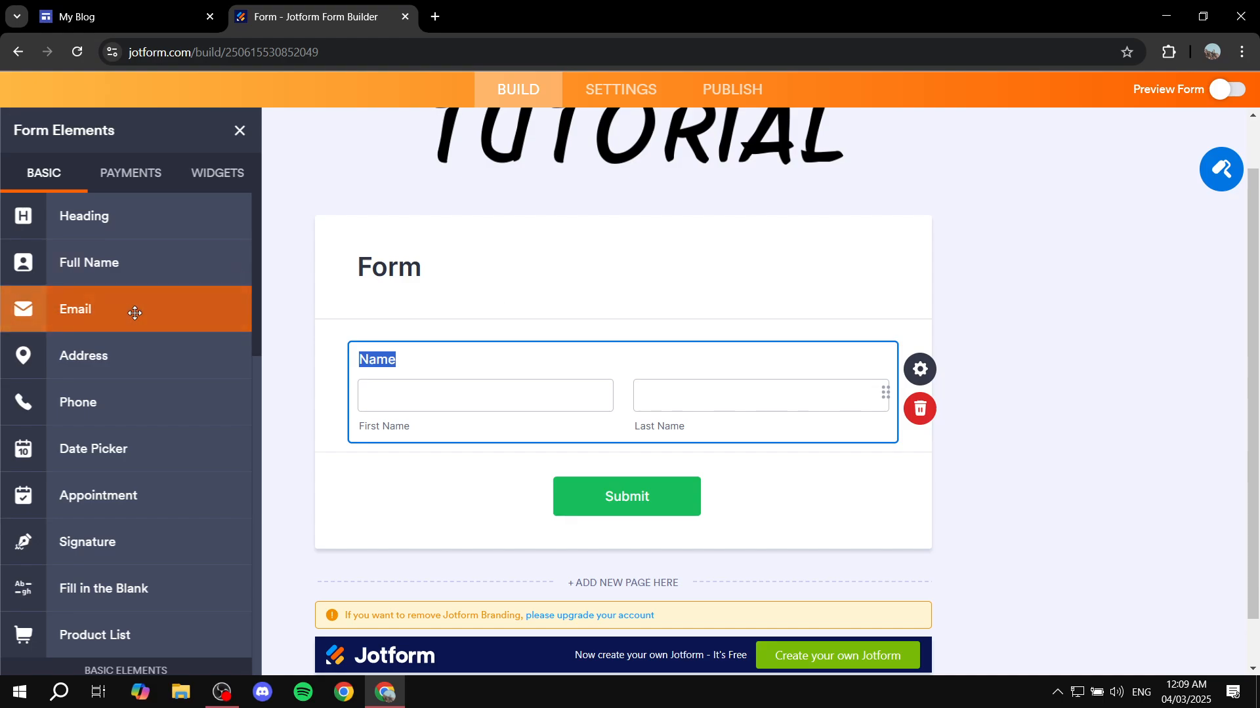
drag(110, 311, 632, 458)
click(1032, 461)
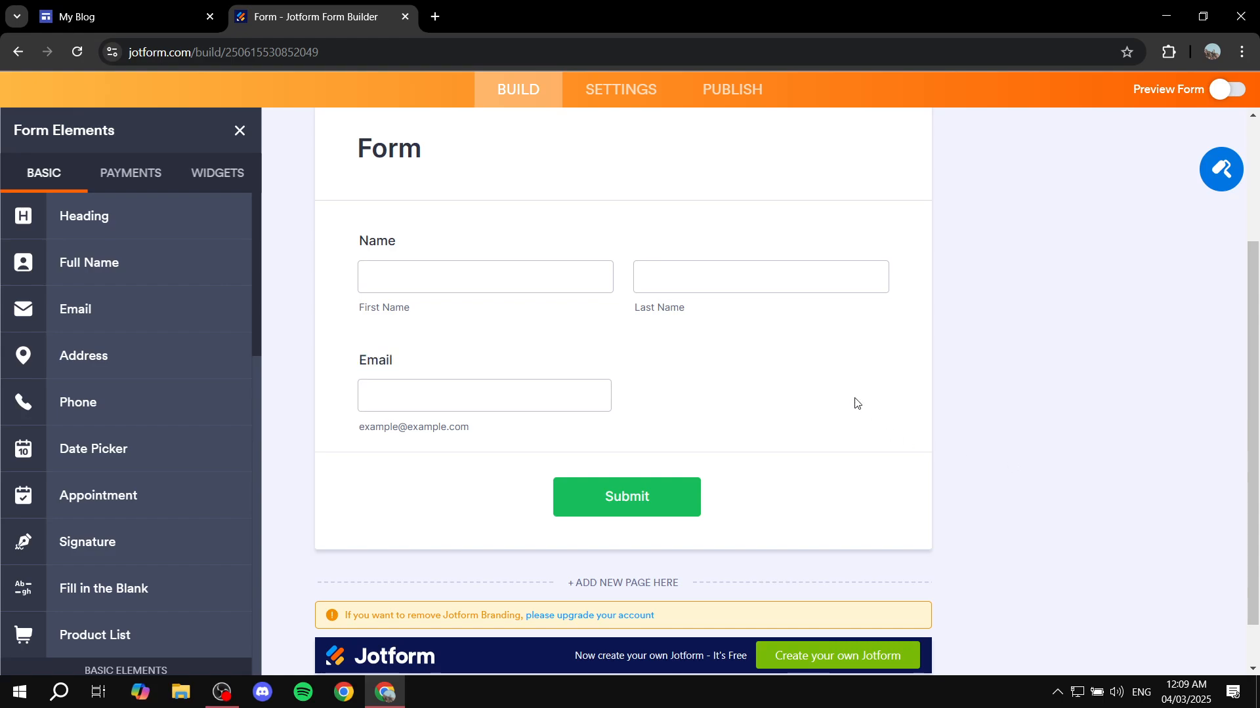
click(241, 130)
Step: Make both the Name and Email fields of the form required
click(518, 283)
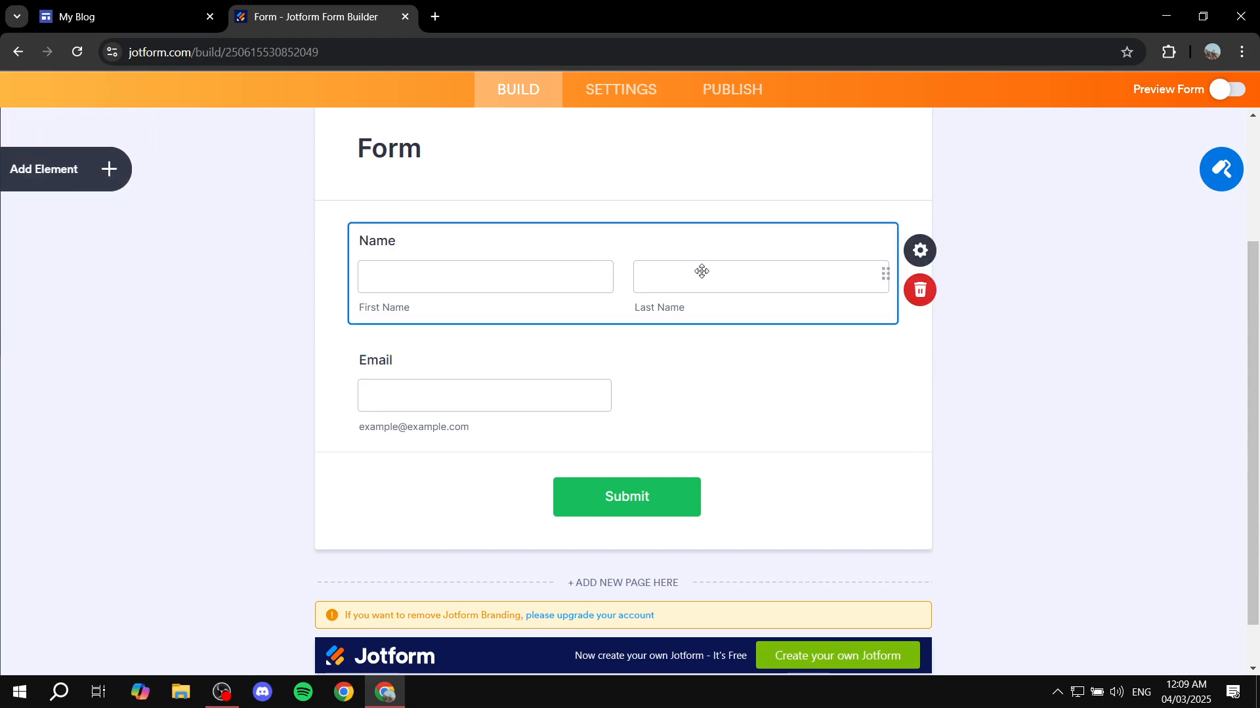
click(911, 254)
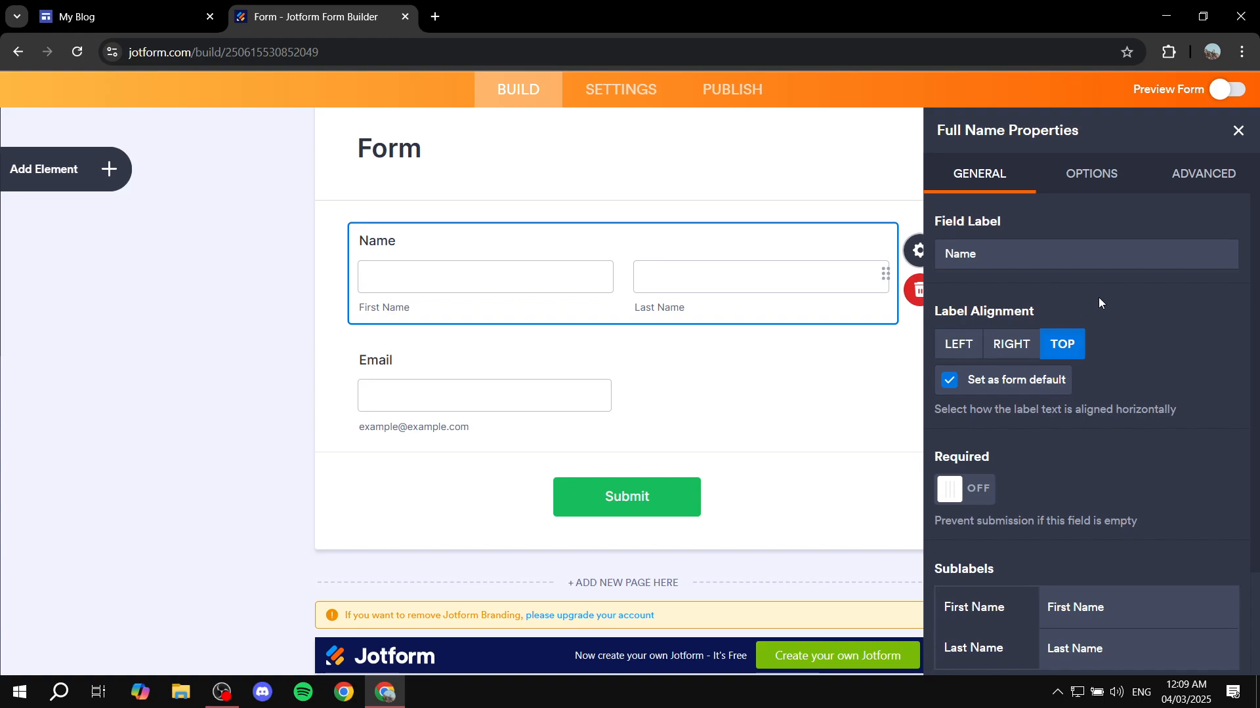
scroll(1115, 341, down, 2)
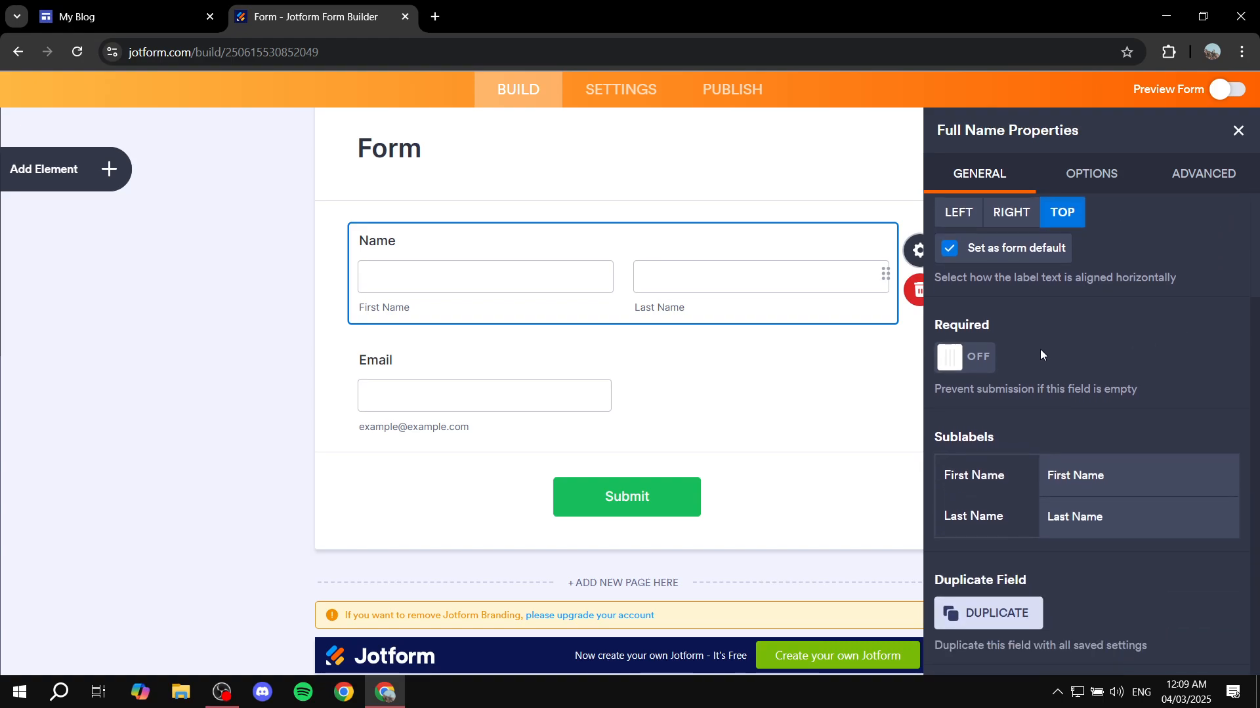
click(969, 367)
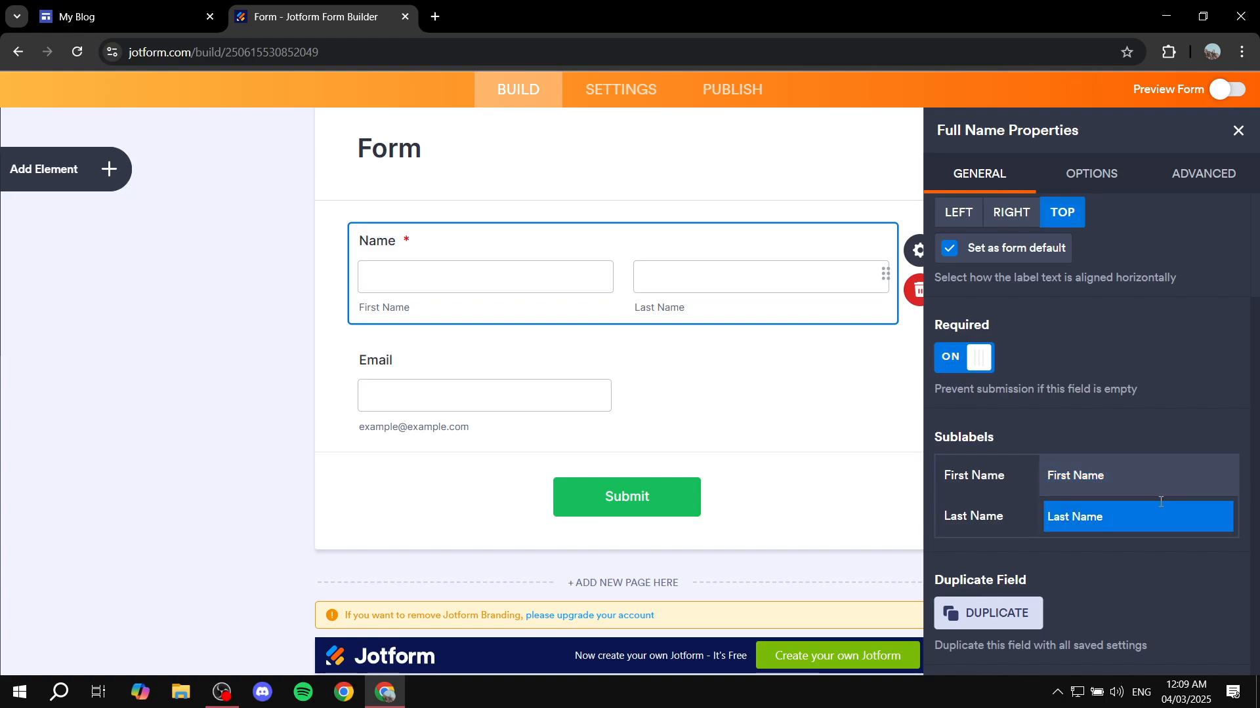
click(642, 361)
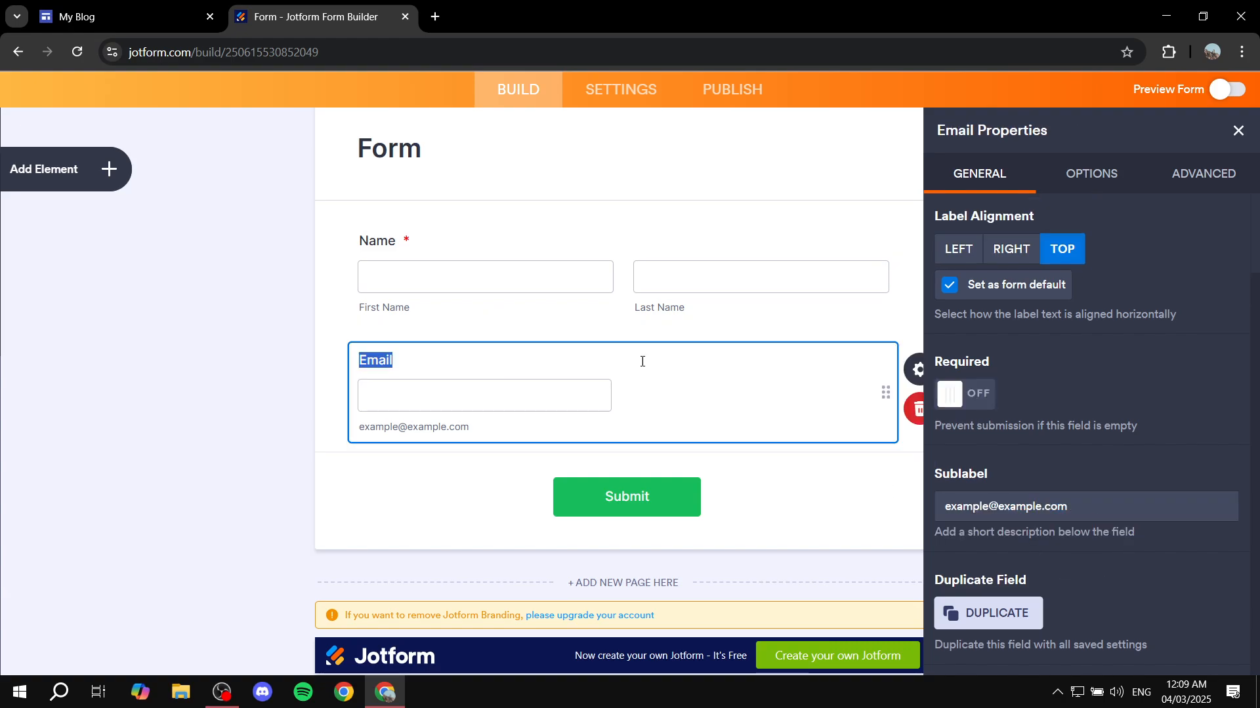
click(967, 403)
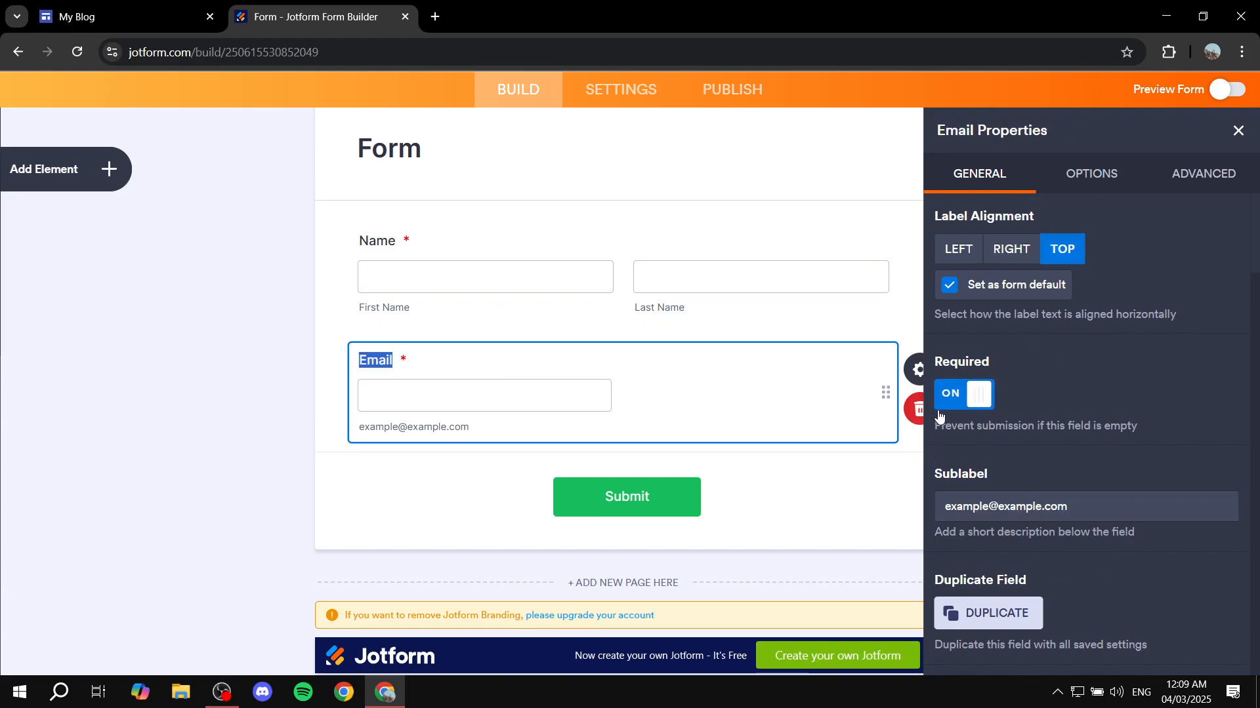
click(880, 509)
click(272, 391)
Step: Copy the script embed code of the Jotform form from its publishing options
scroll(279, 411, up, 5)
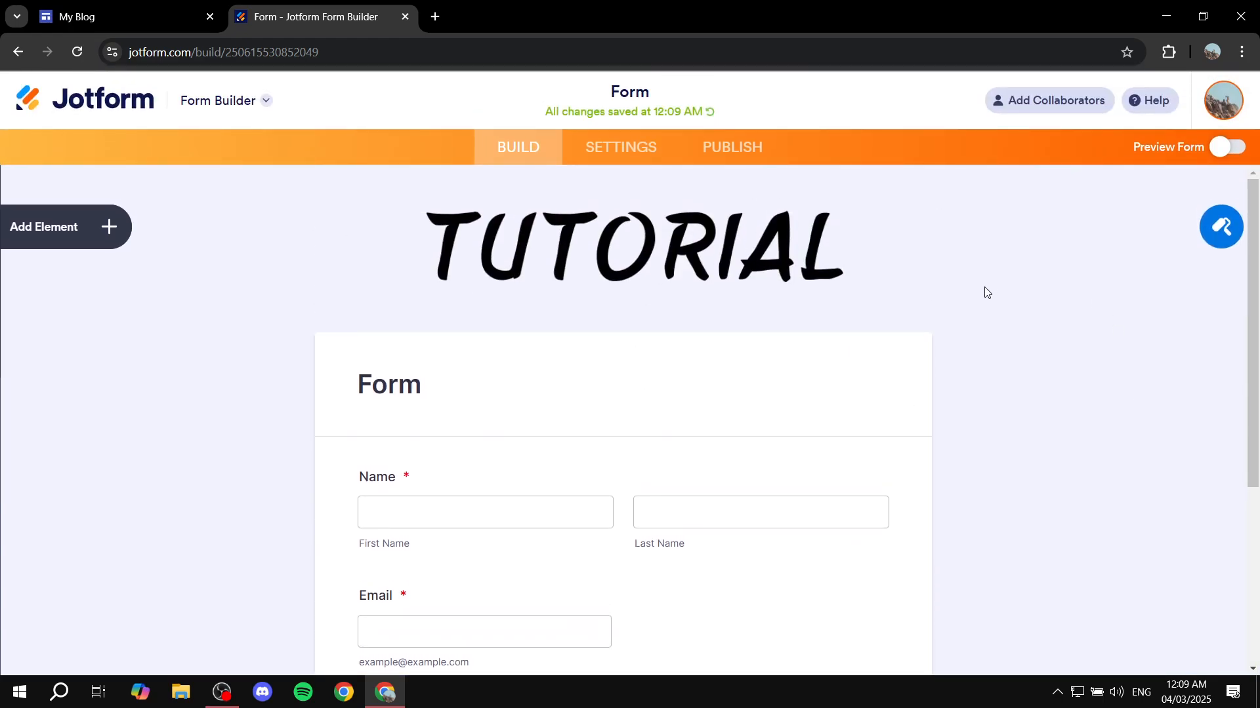
scroll(643, 328, down, 5)
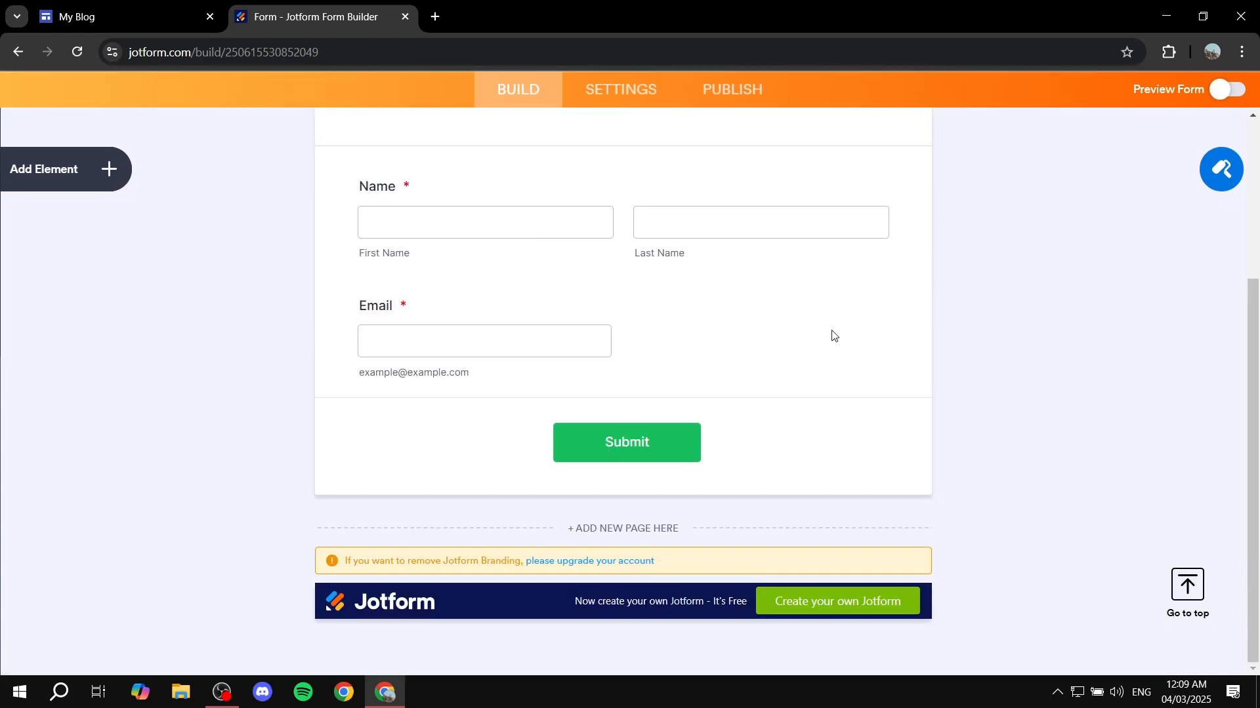
scroll(765, 351, up, 5)
scroll(784, 428, down, 5)
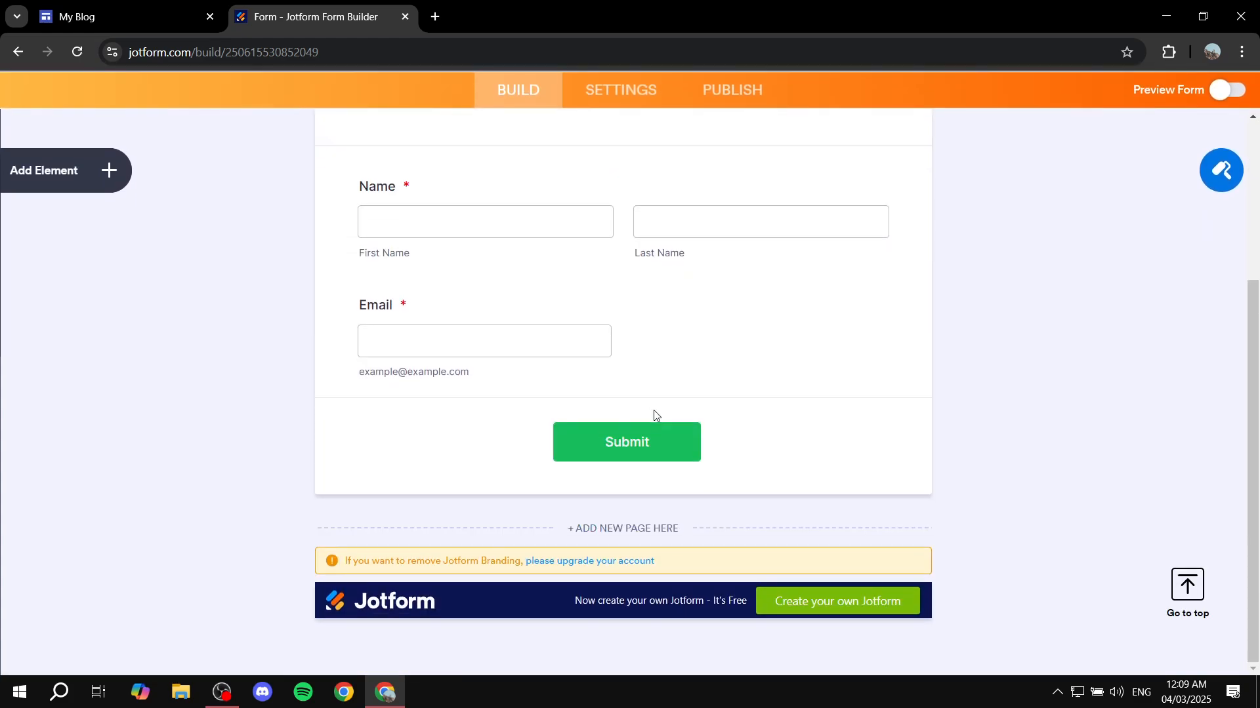
scroll(653, 411, up, 5)
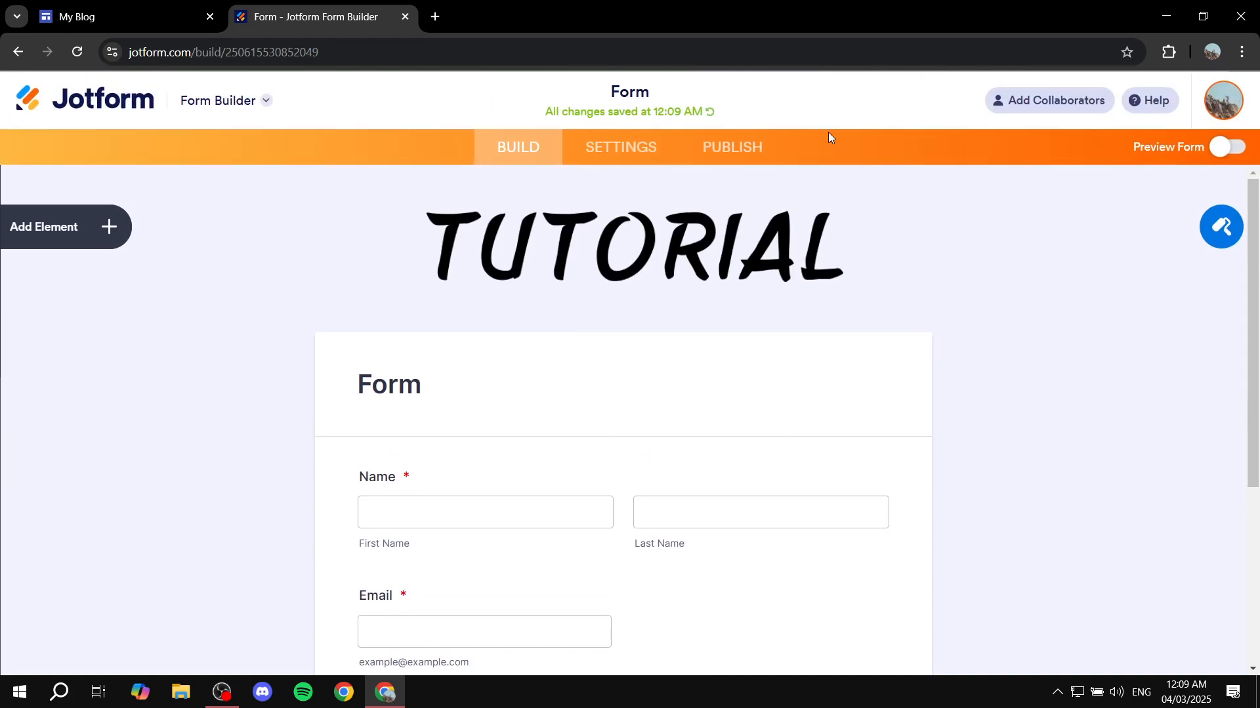
click(719, 141)
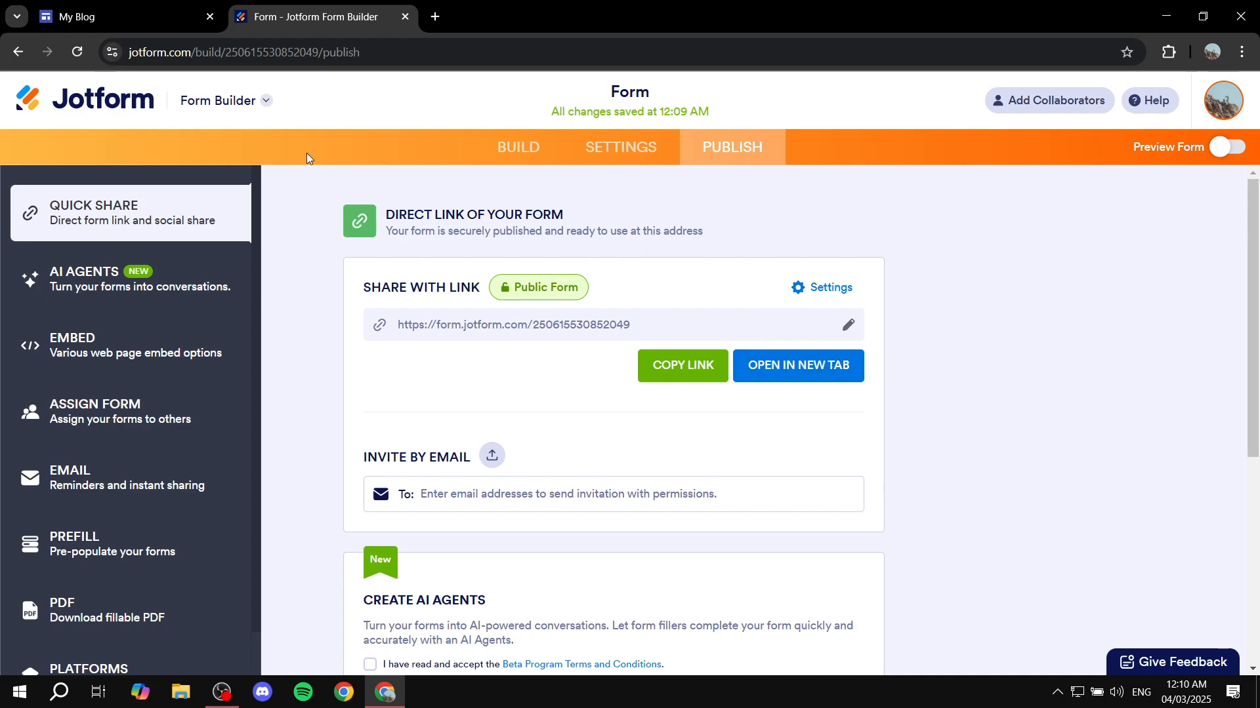
click(100, 14)
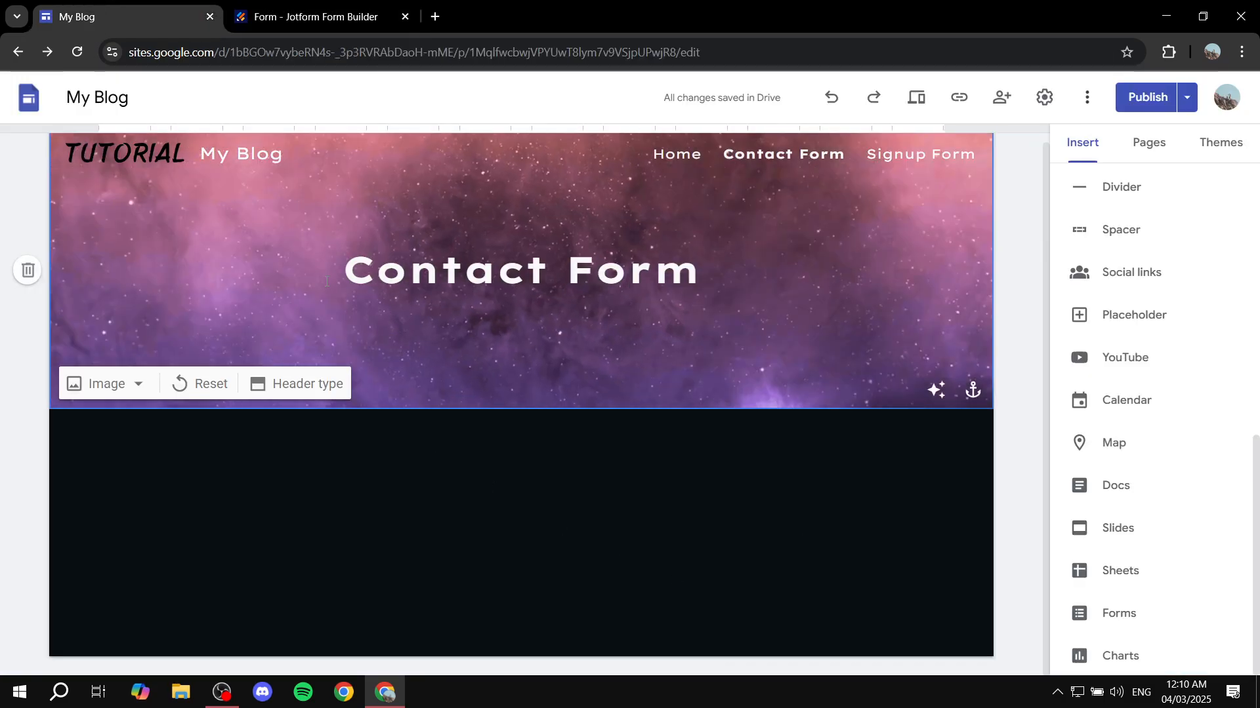
click(278, 5)
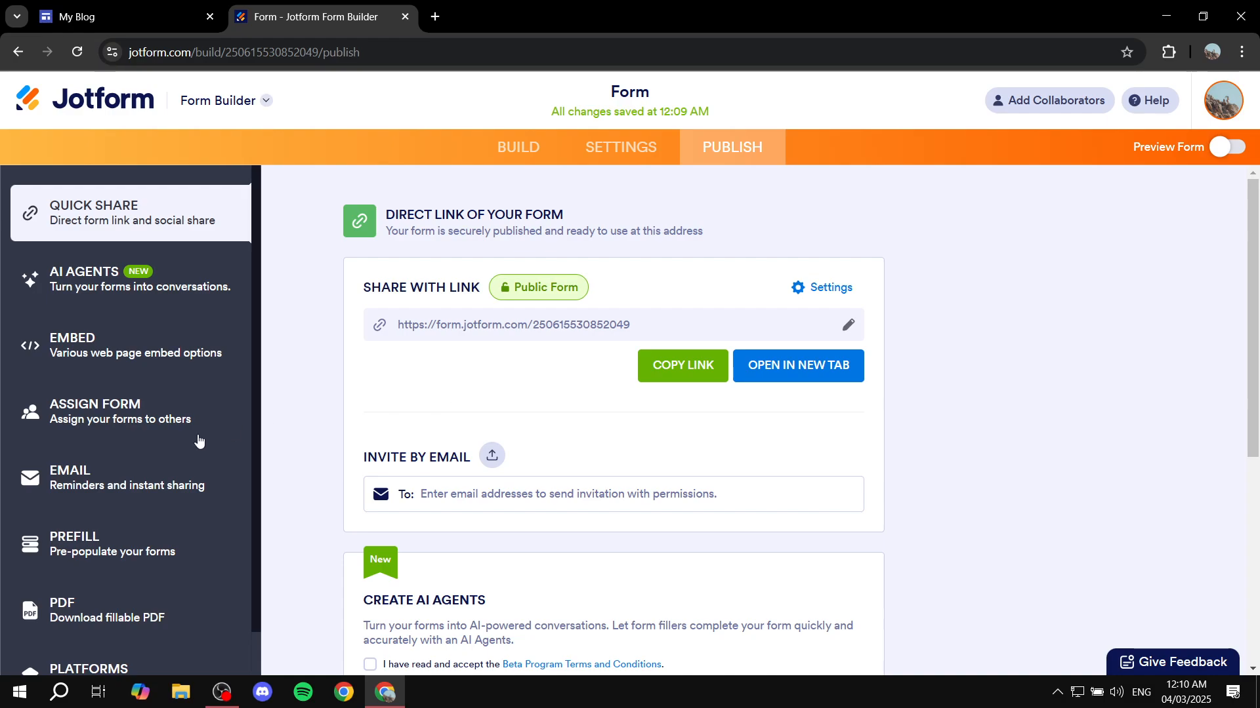
click(93, 355)
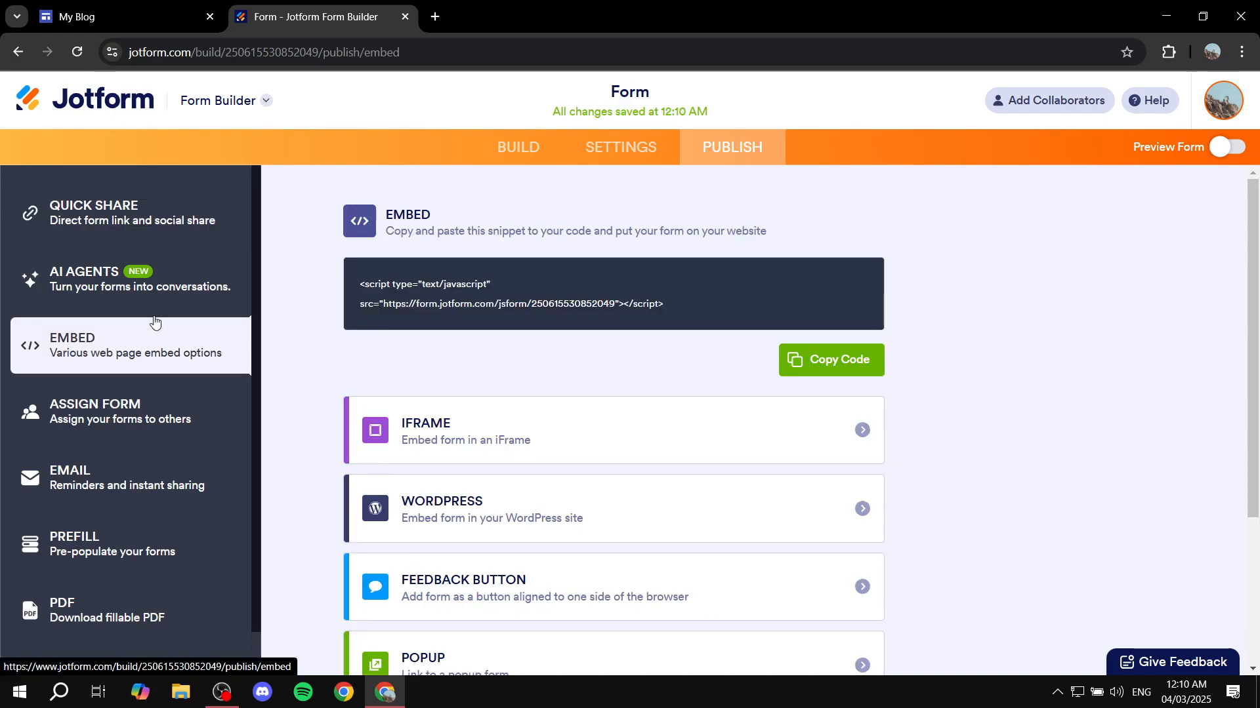
click(843, 360)
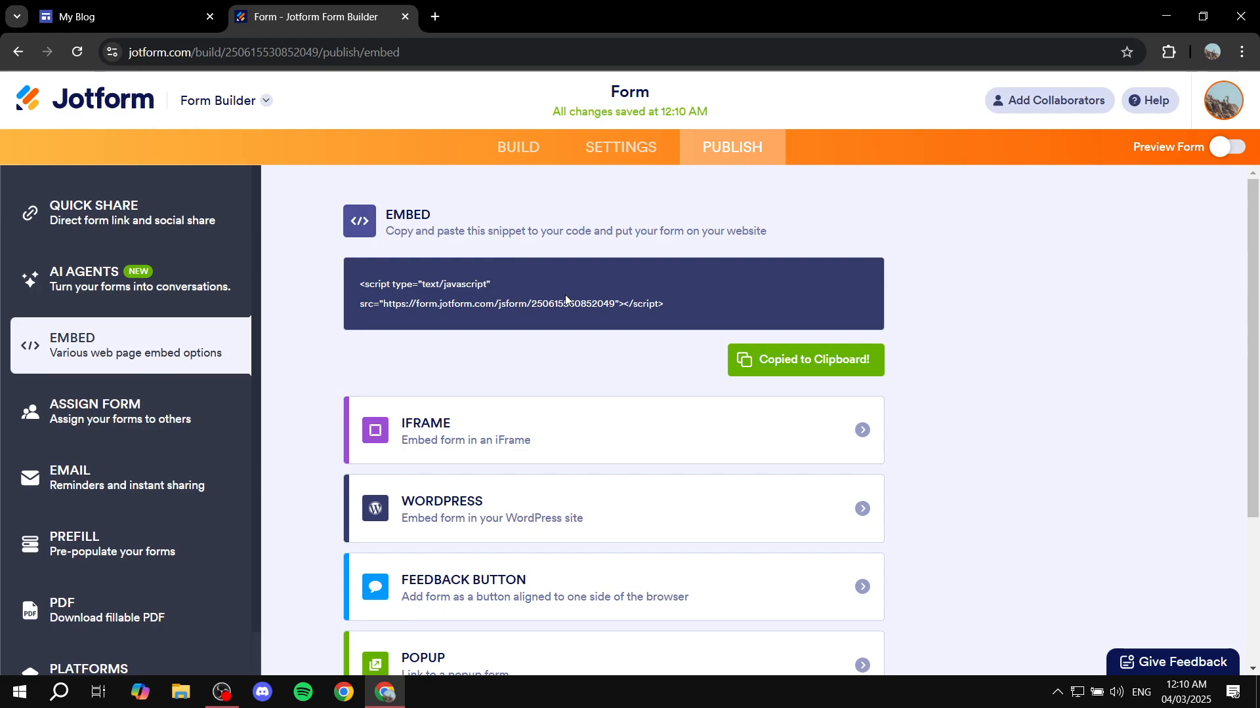
drag(377, 203, 502, 201)
click(501, 201)
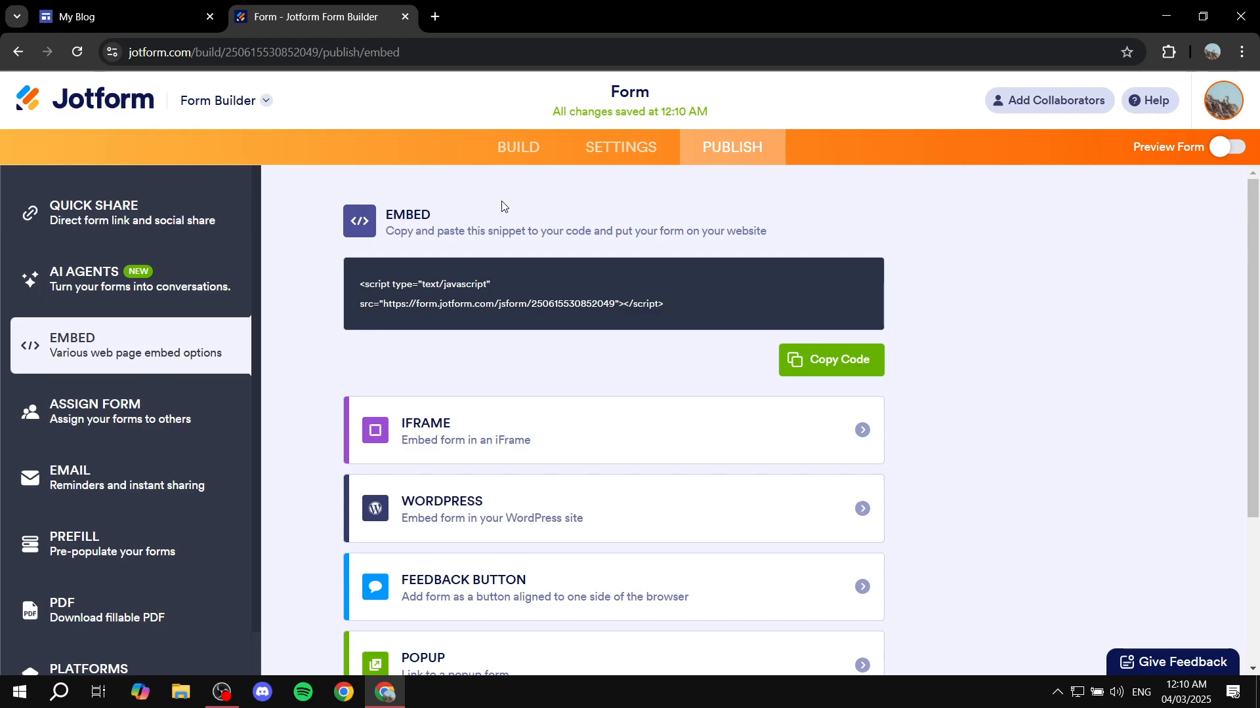
Step: Switch to the My Blog site and insert the copied Jotform script as embed code on the Contact Form page
click(104, 19)
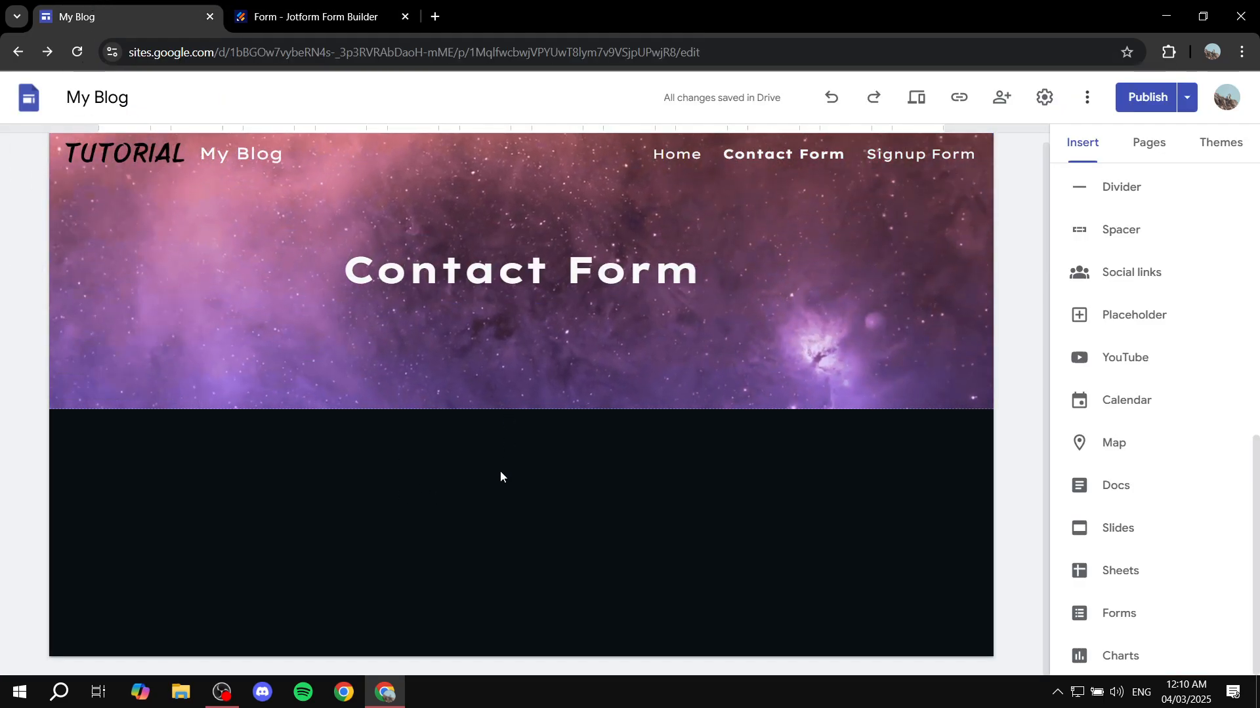
scroll(1076, 321, up, 9)
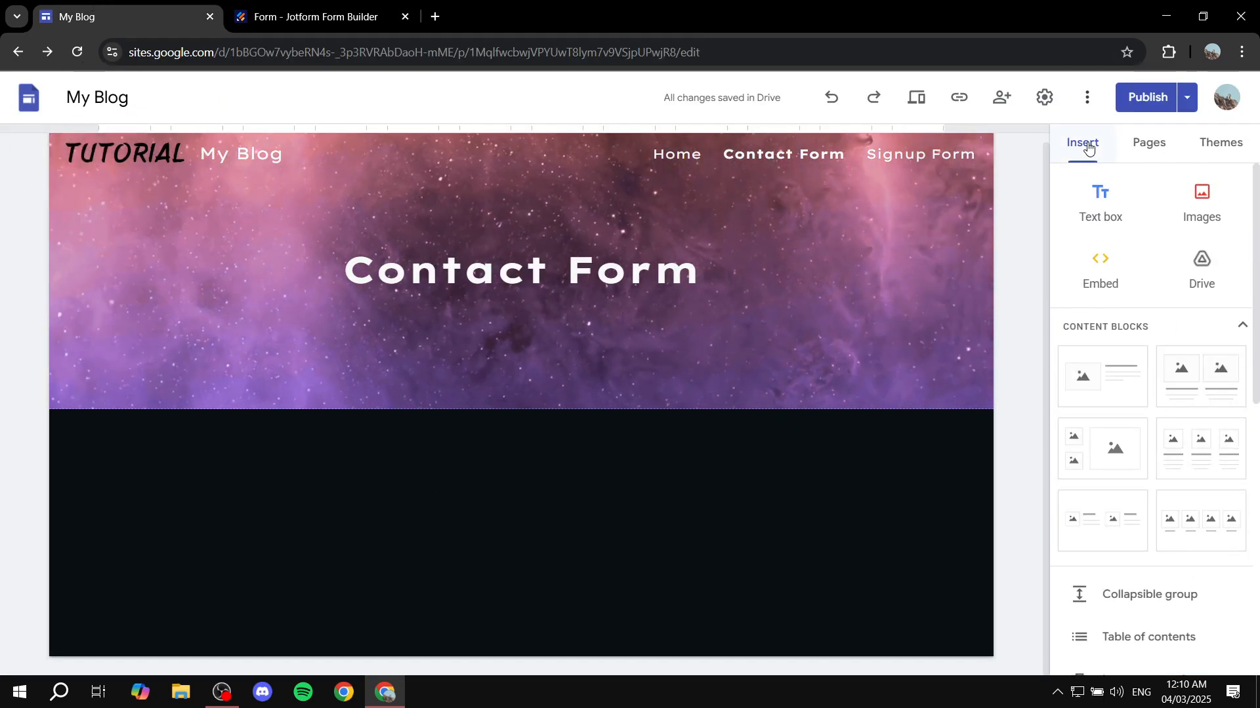
click(1103, 275)
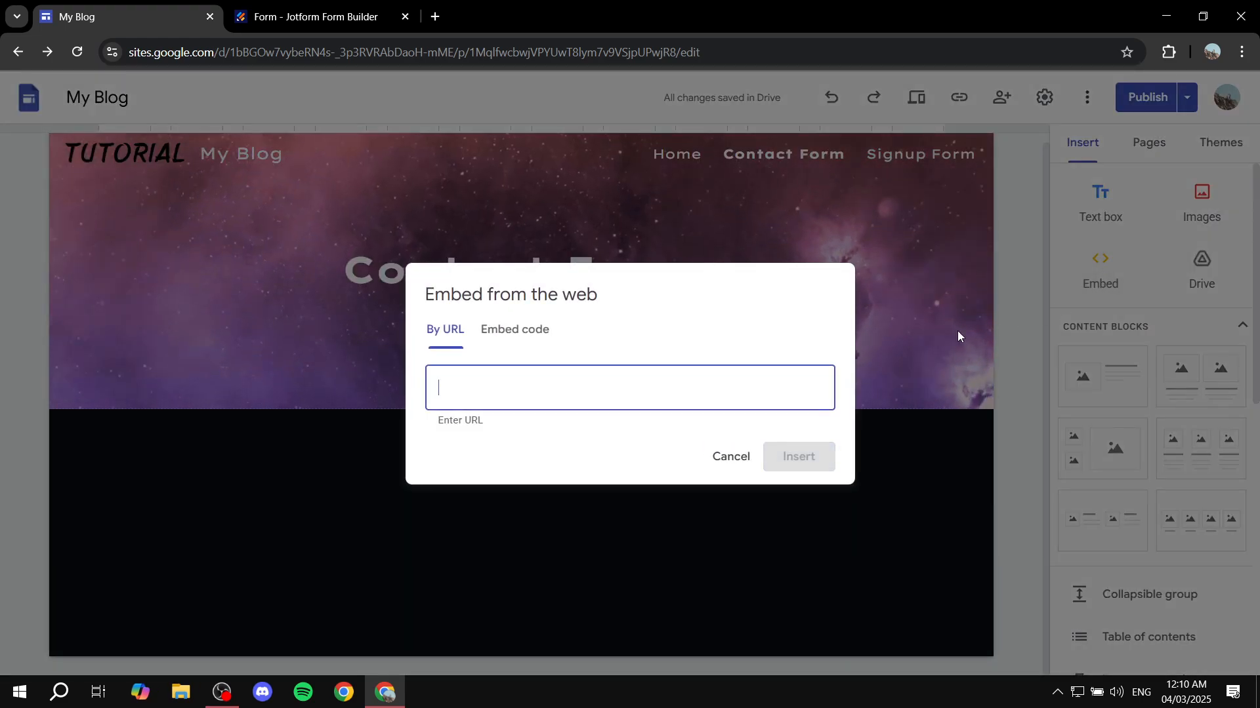
click(513, 331)
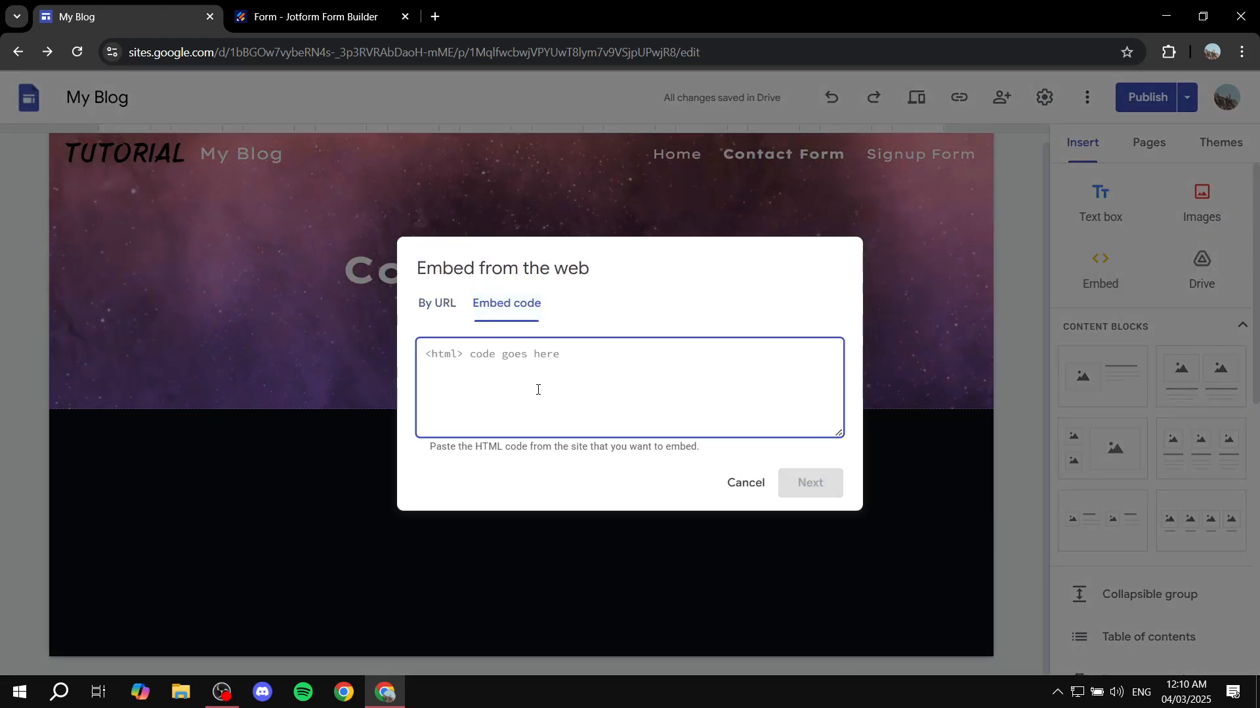
click(437, 304)
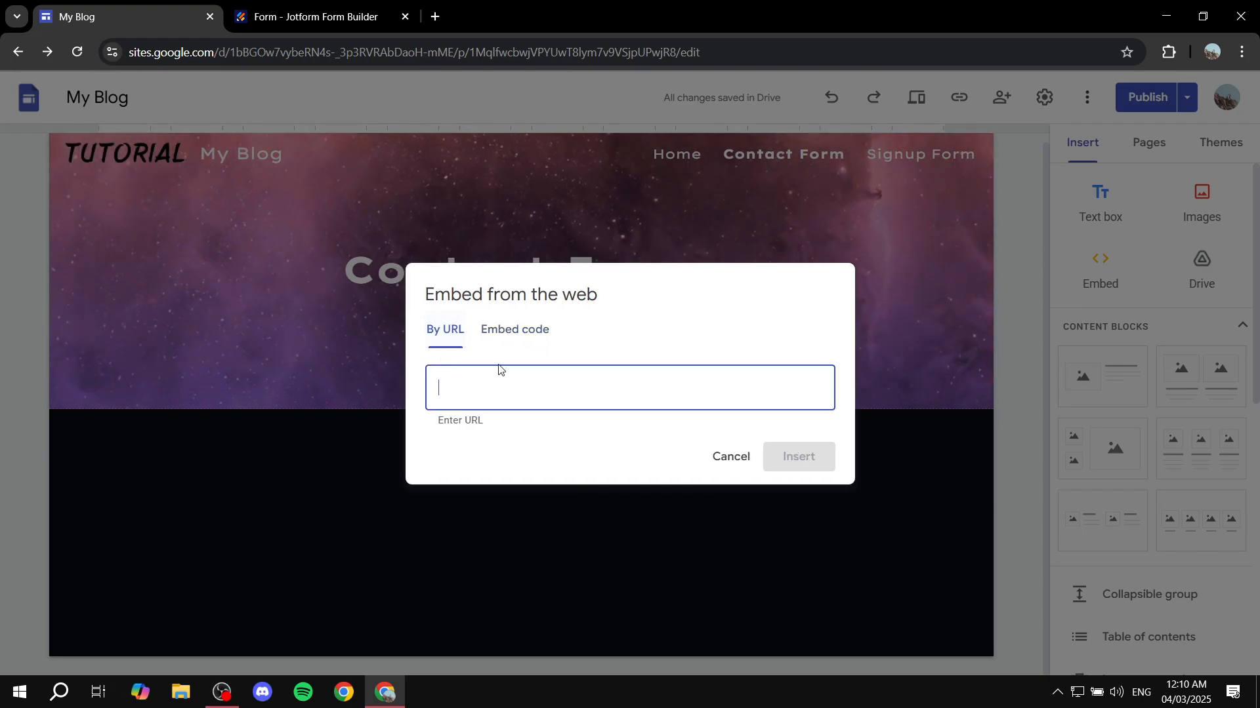
click(537, 337)
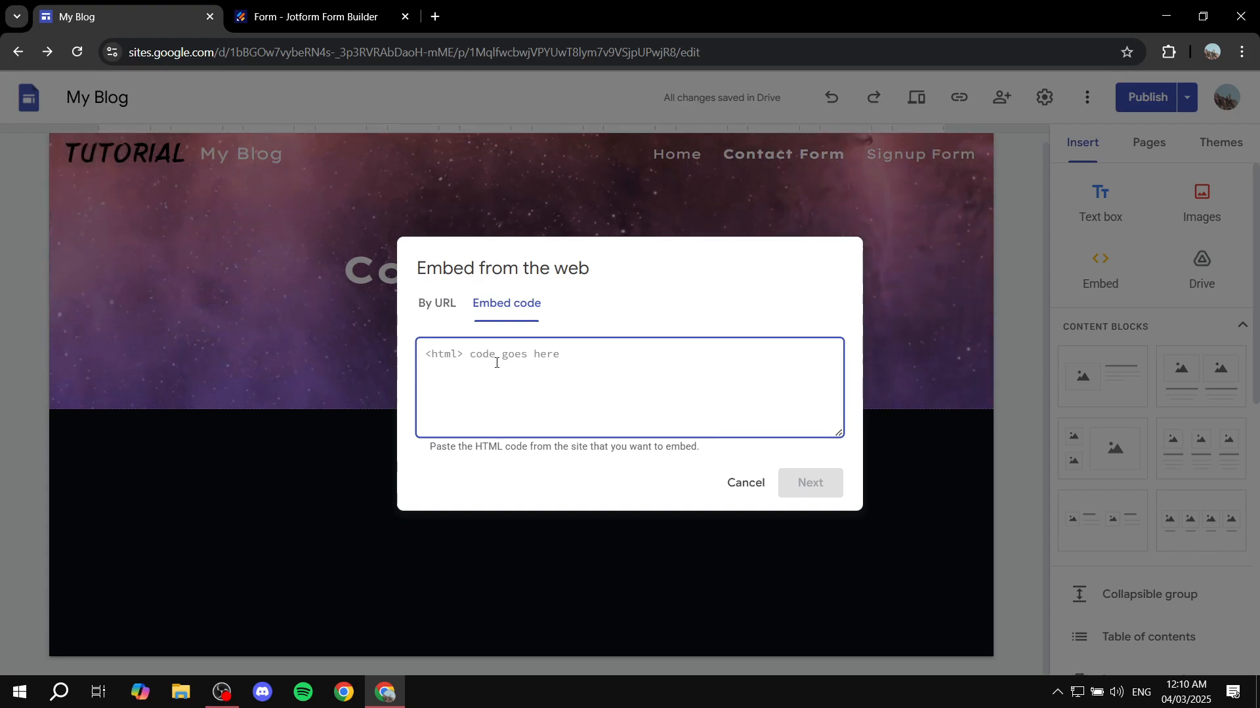
key(ctrl+v)
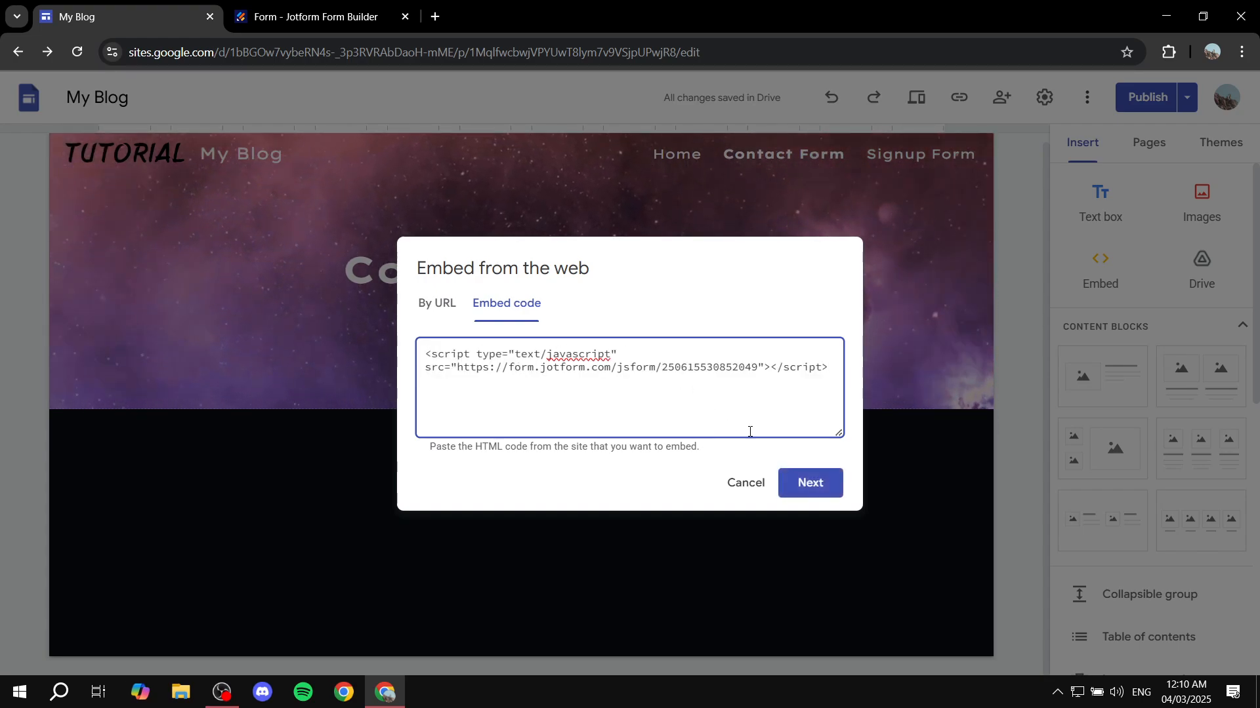
click(796, 484)
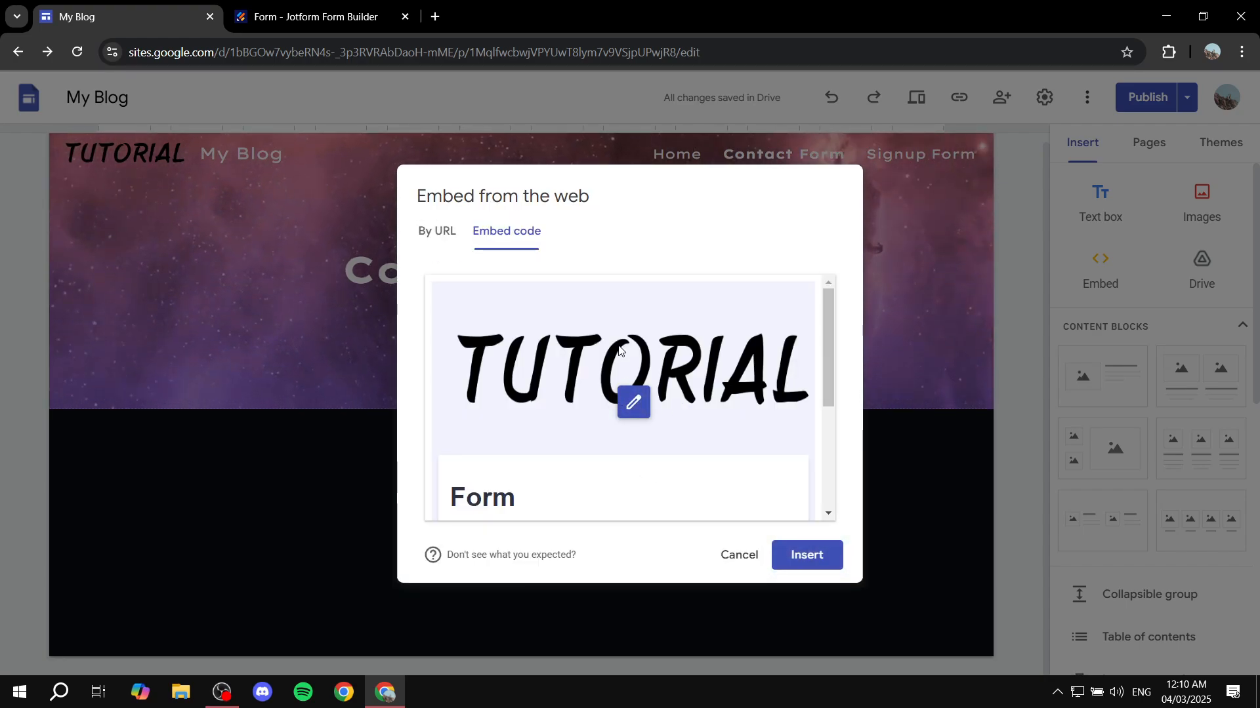
click(807, 556)
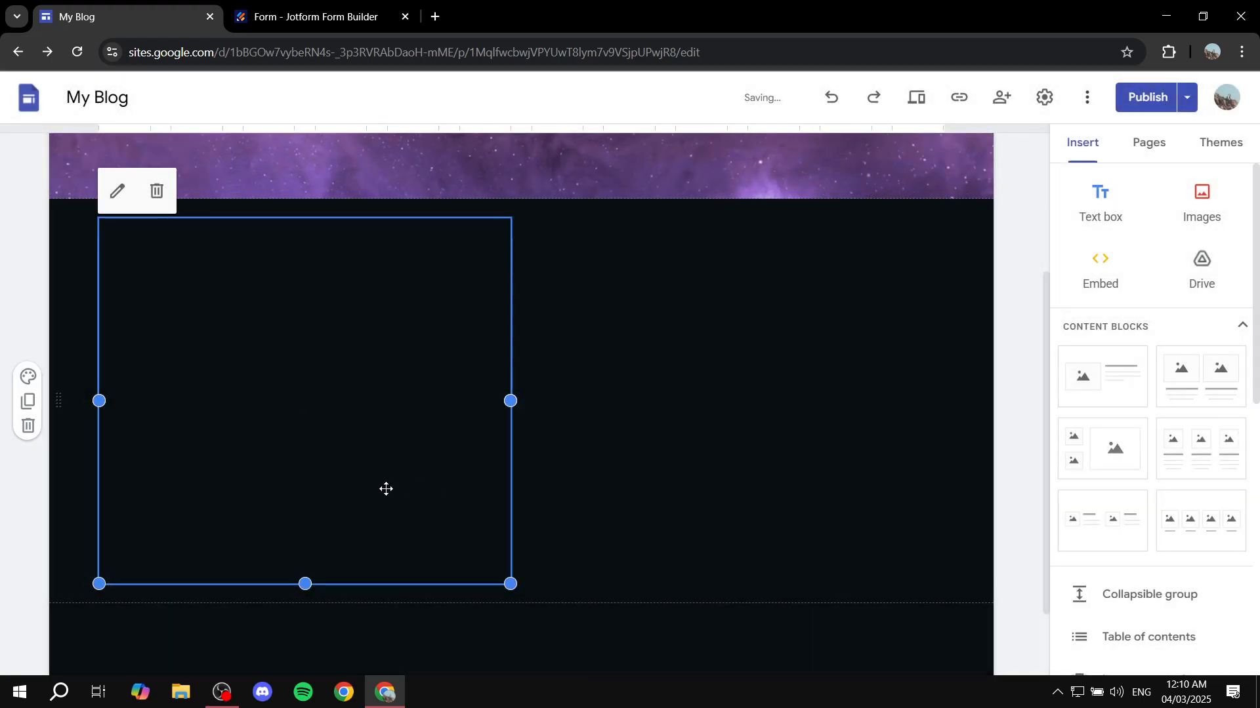
Step: Centre the embedded Jotform form below the page header and lengthen its frame to fit everything down to the Submit button
drag(386, 489, 742, 420)
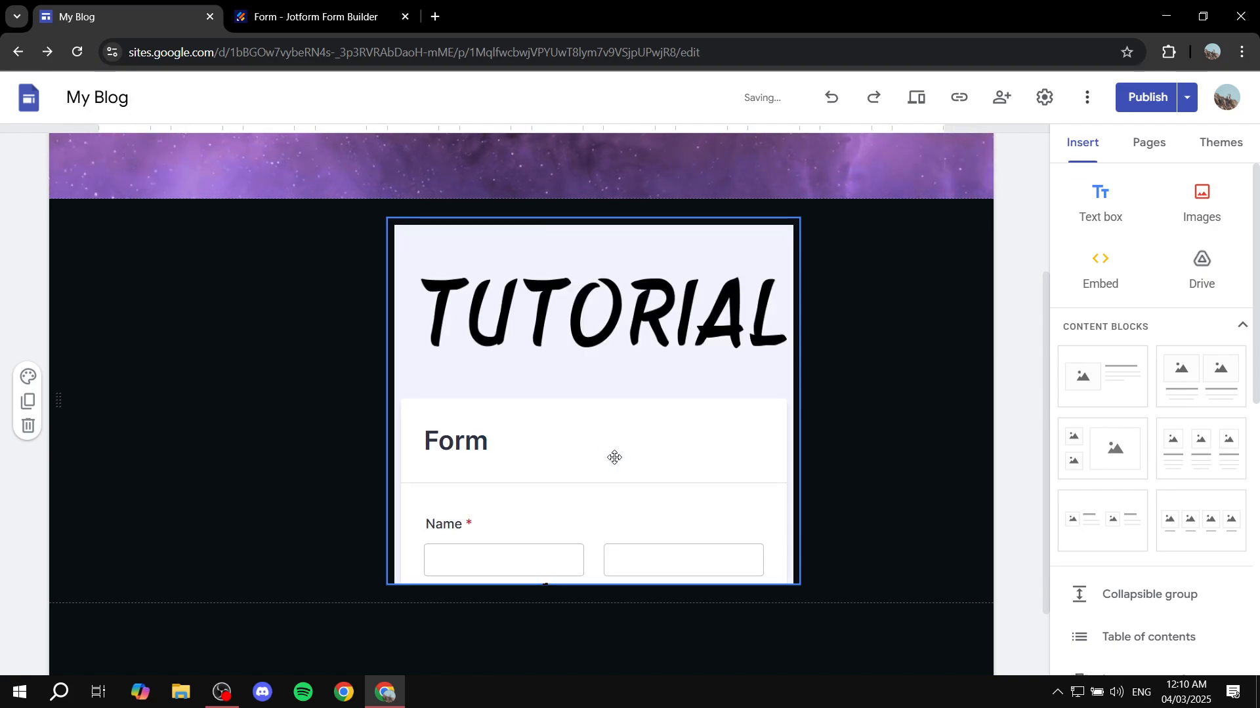
drag(594, 586, 593, 663)
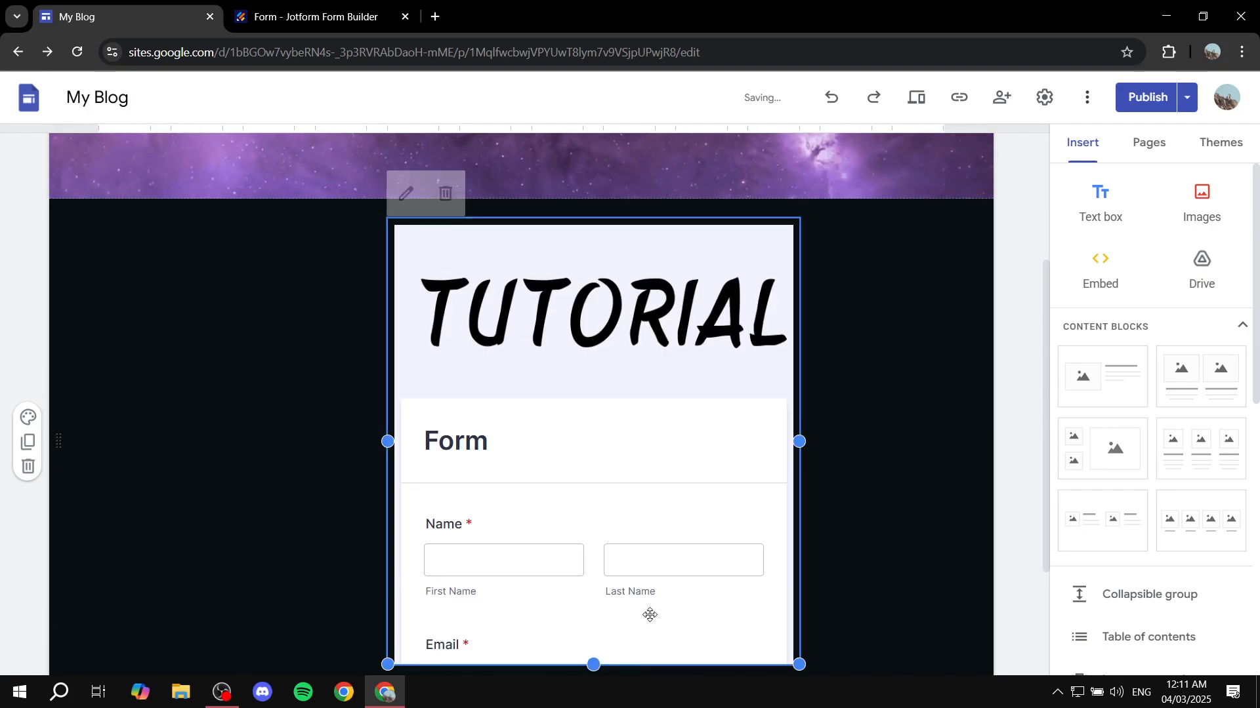
scroll(700, 375, down, 3)
drag(592, 485, 570, 642)
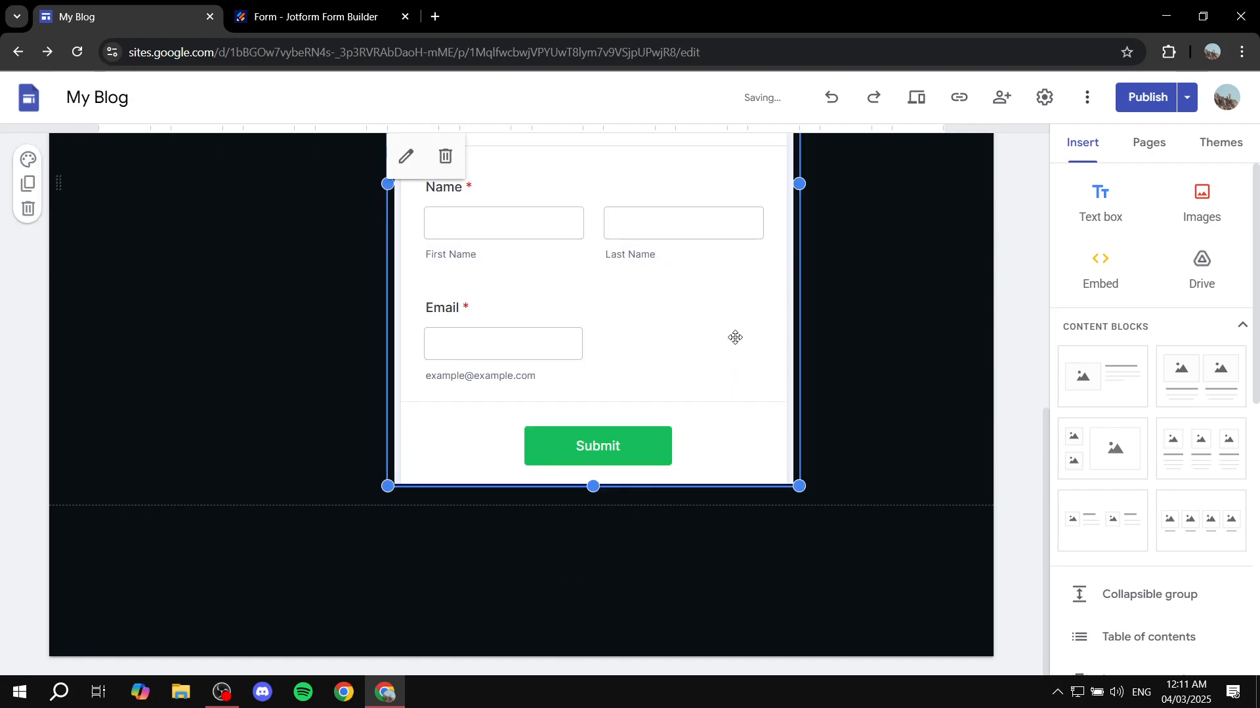
scroll(627, 337, up, 3)
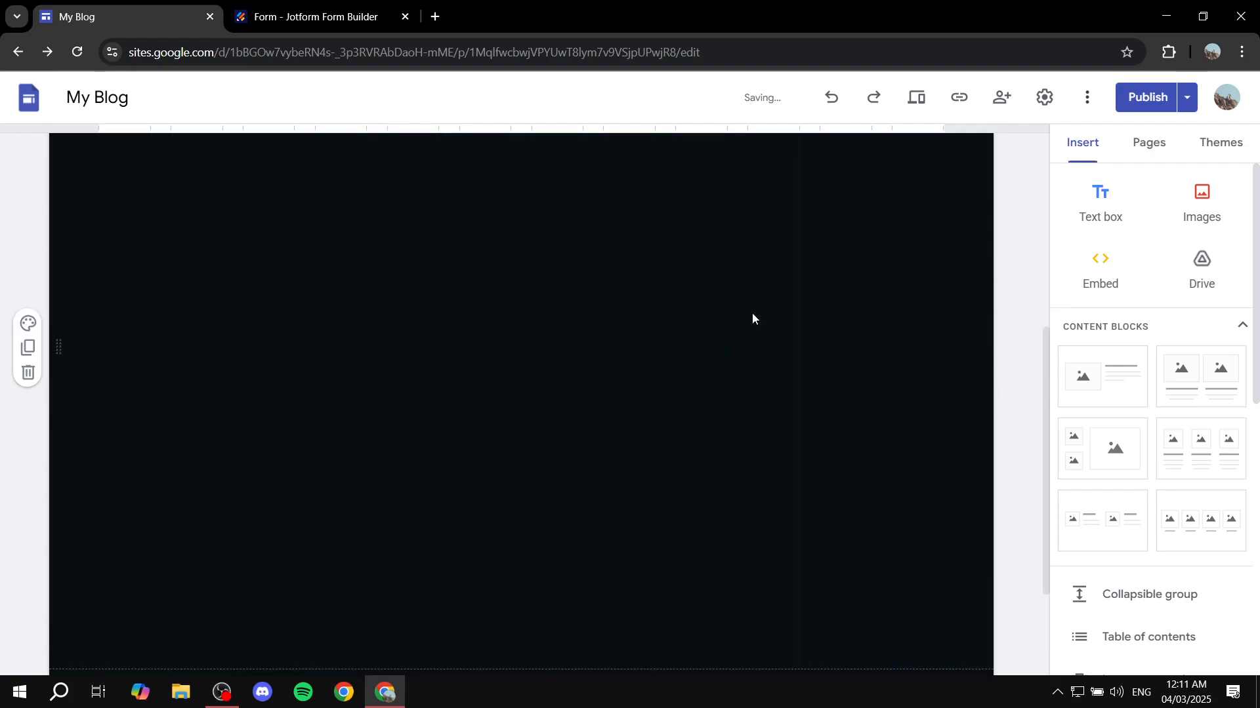
click(627, 469)
scroll(624, 458, down, 3)
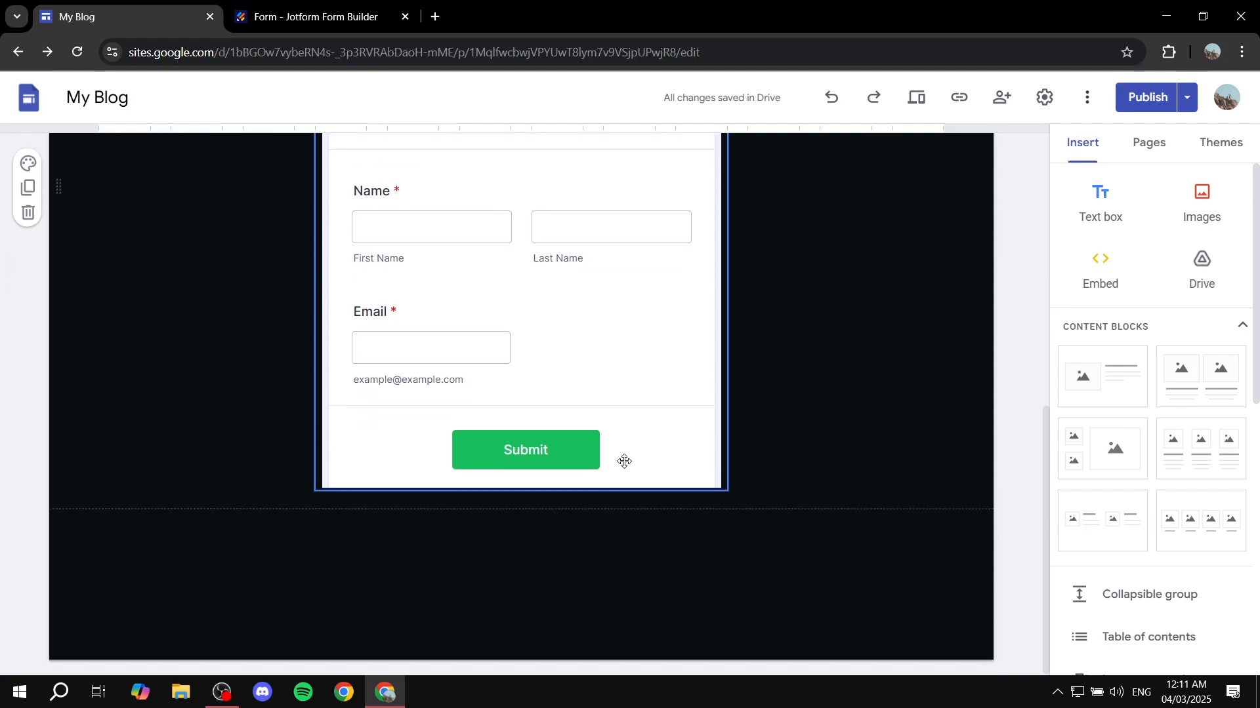
scroll(602, 470, up, 6)
scroll(445, 531, down, 5)
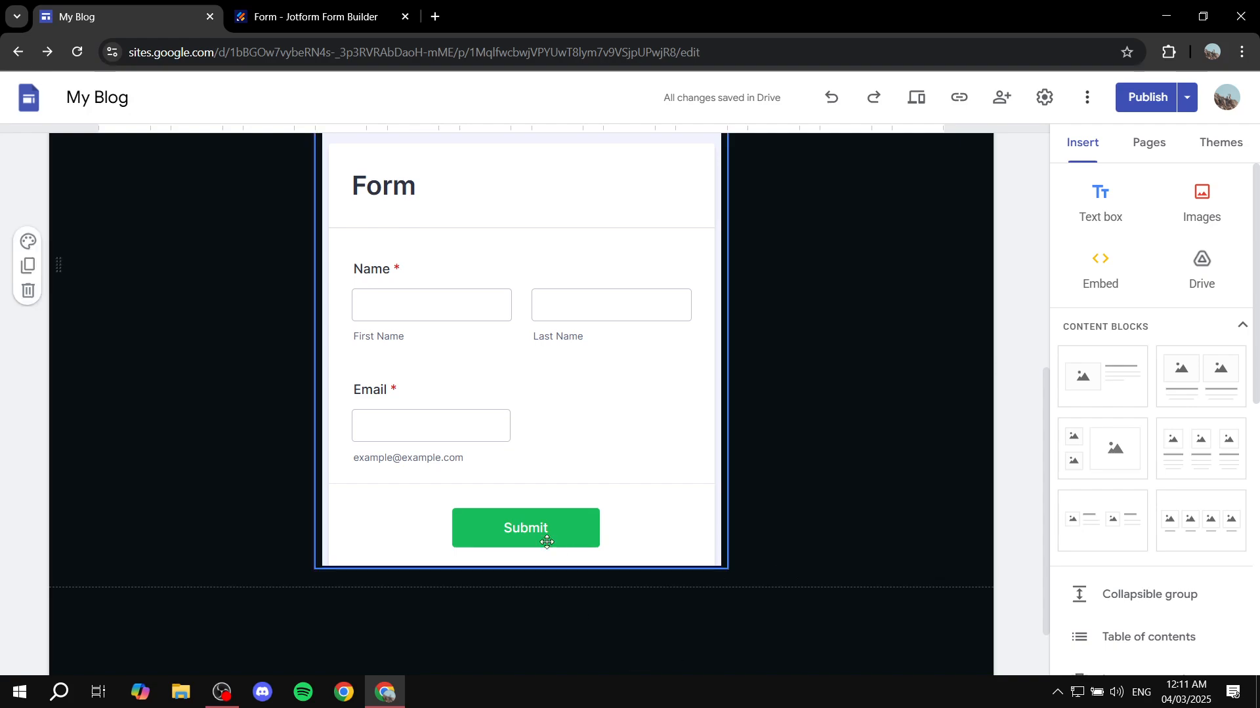
Step: Check the form's entry in the Jotform workspace and return to the My Blog site editor
scroll(666, 459, up, 2)
click(308, 16)
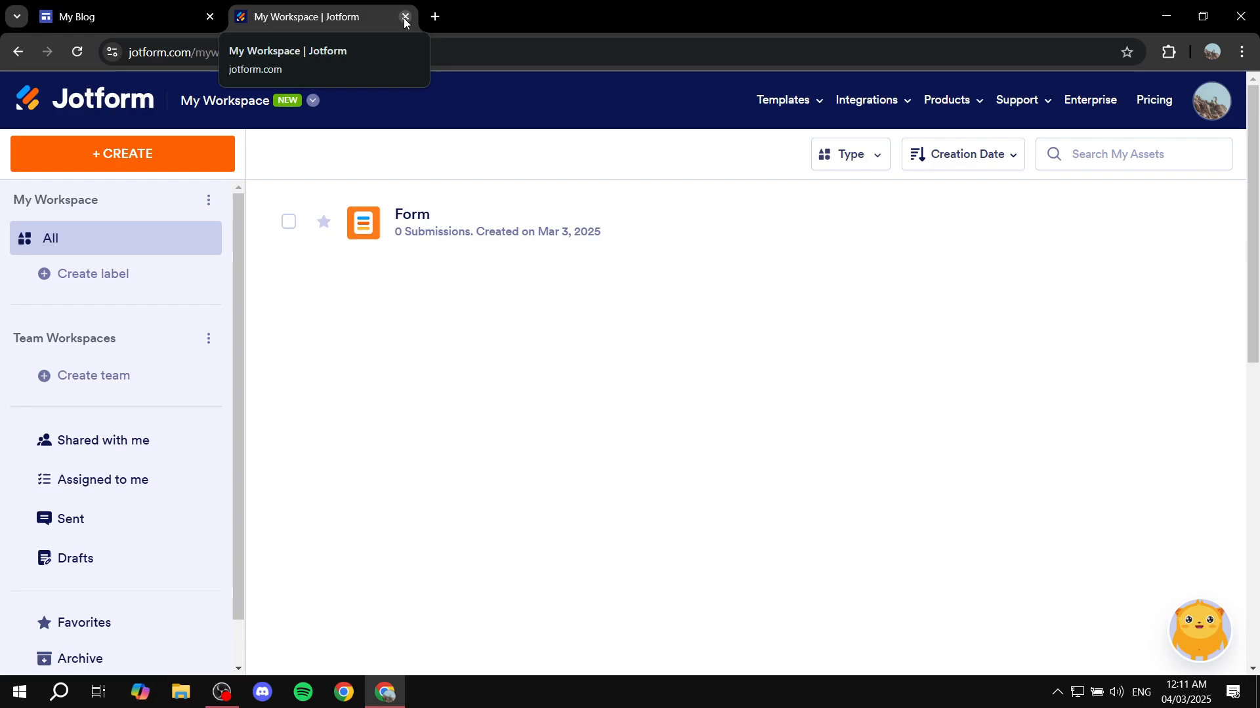
click(98, 16)
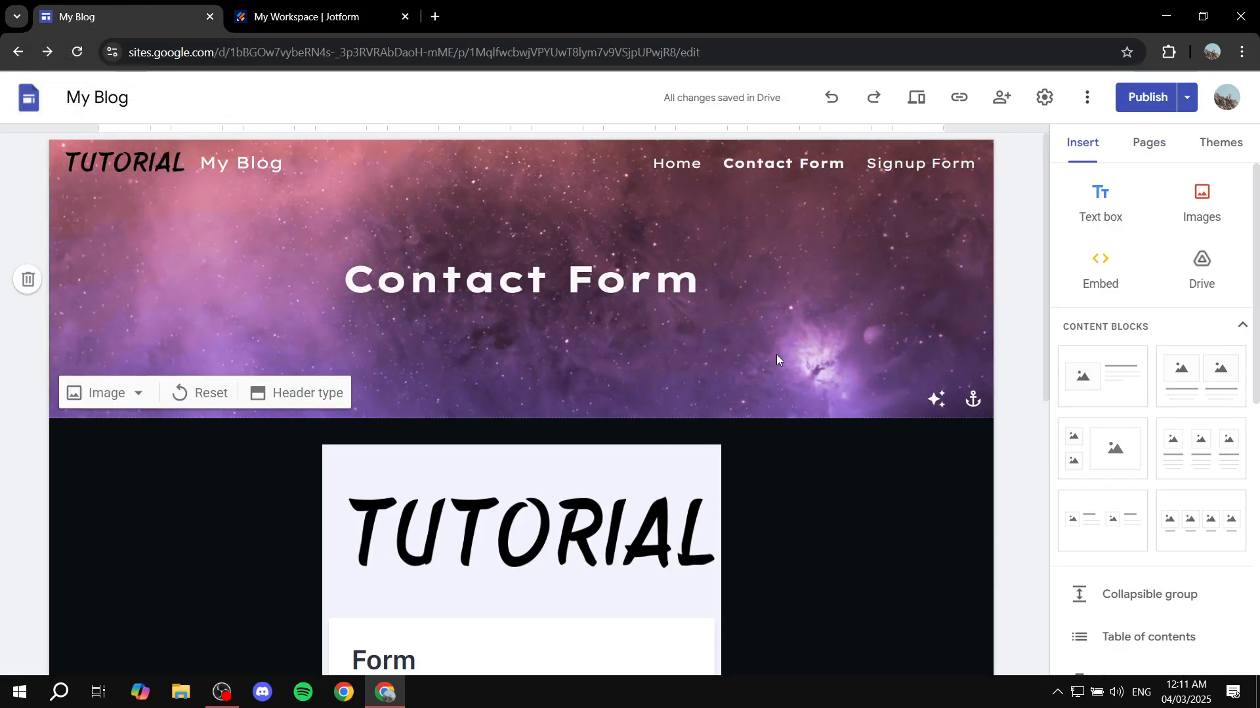